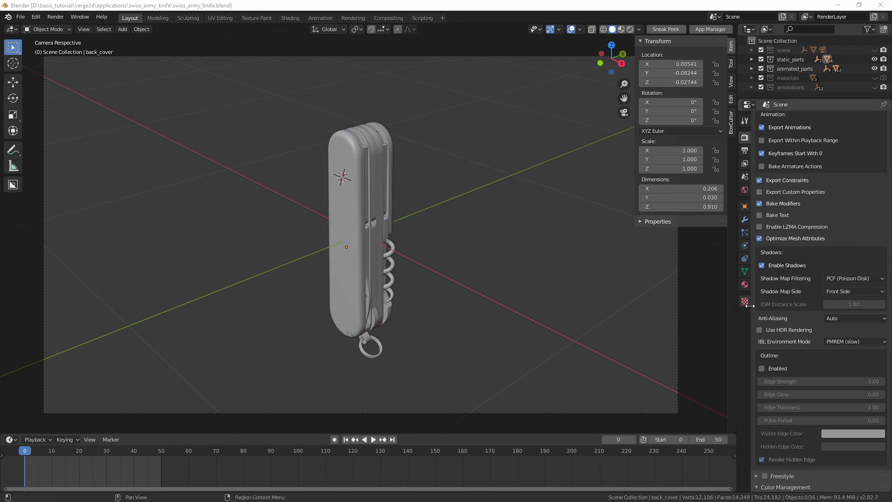
Enable HDR rendering and re-export the knife scene, overwriting the existing Verge3D glTF file
{"action": "left_click", "coordinate": [759, 329]}
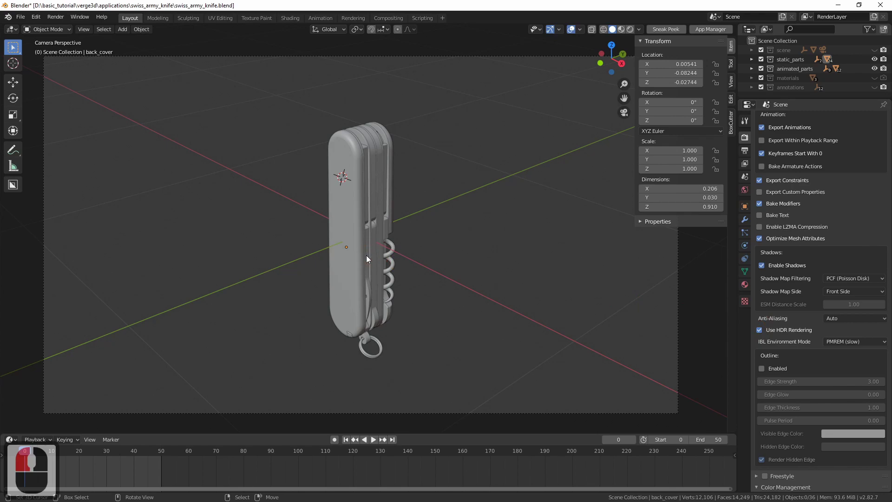
{"action": "right_click", "coordinate": [356, 247], "text": "shift"}
{"action": "mouse_move", "coordinate": [425, 256]}
{"action": "middle_mouse_down", "text": "shift"}
{"action": "mouse_move", "coordinate": [379, 245]}
{"action": "mouse_move", "coordinate": [430, 218]}
{"action": "middle_mouse_up", "text": "shift"}
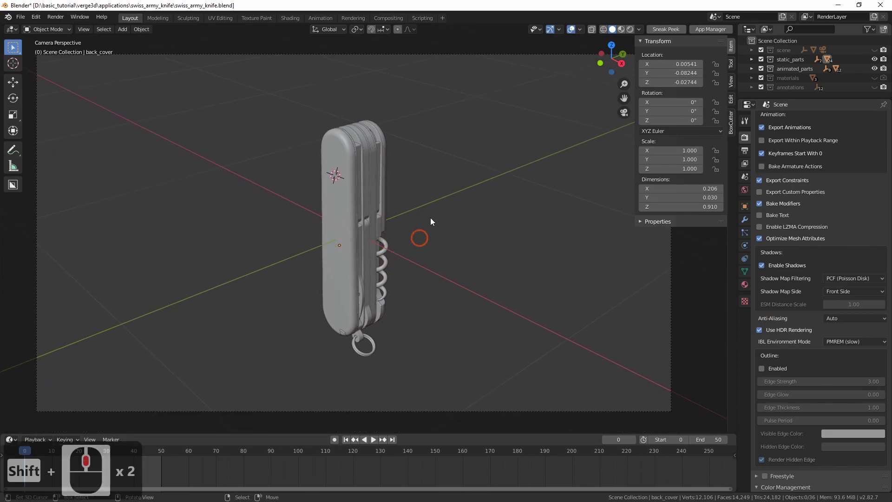
{"action": "key", "text": "F3"}
{"action": "left_click", "coordinate": [423, 232]}
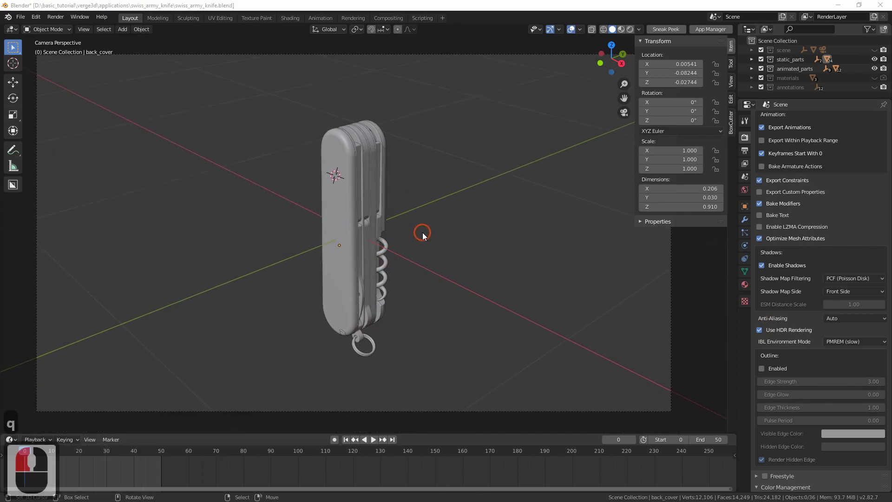
{"action": "left_click", "coordinate": [447, 115]}
{"action": "left_click", "coordinate": [240, 317]}
{"action": "left_click", "coordinate": [468, 376]}
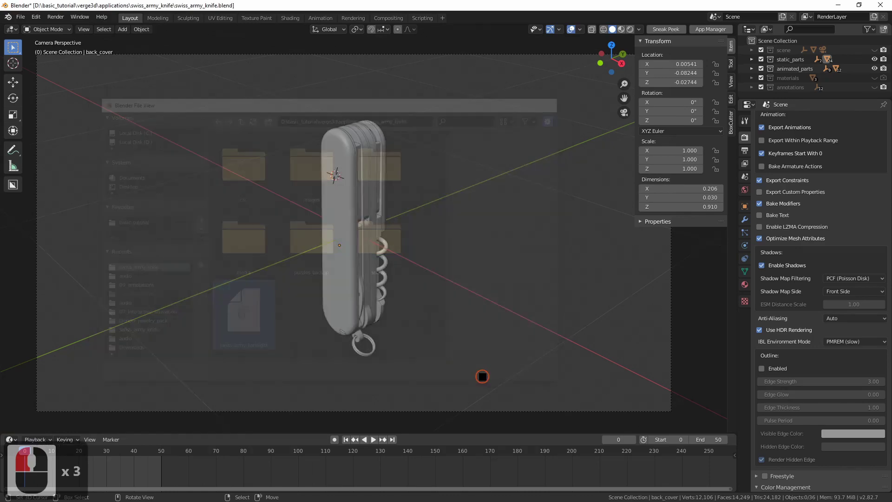
Switch to the browser and reload the Verge3D App Manager page
{"action": "key", "text": "alt+Tab"}
{"action": "left_click", "coordinate": [187, 244]}
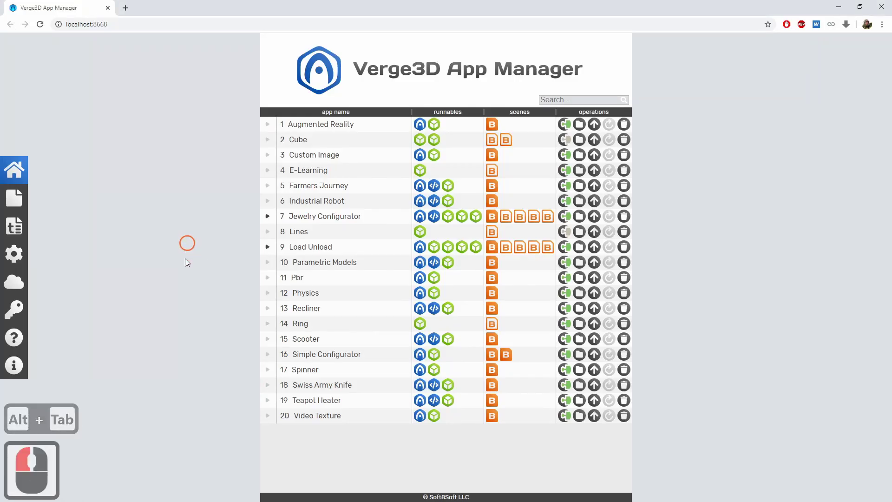
{"action": "key", "text": "ctrl+r"}
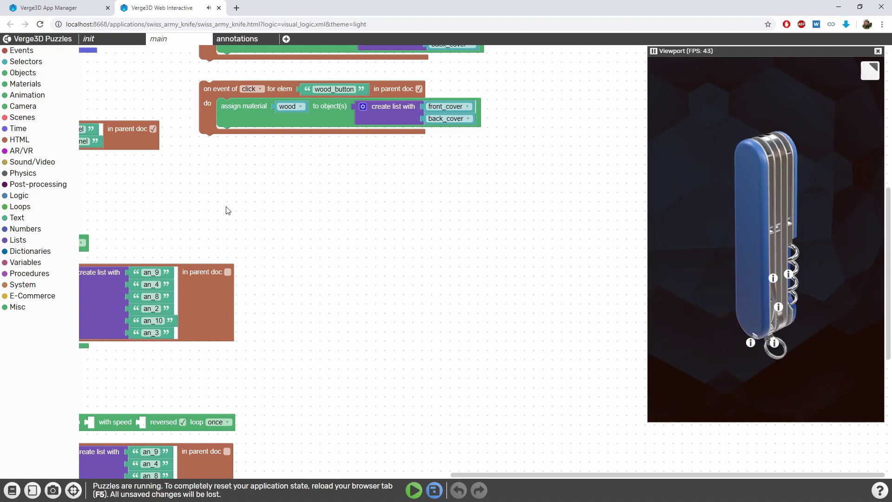
Disable the 'when clicked' and autorotate 'set timer' puzzles, then save the puzzles
{"action": "left_click_drag", "start_coordinate": [286, 214], "coordinate": [534, 251]}
{"action": "left_click_drag", "start_coordinate": [184, 99], "coordinate": [135, 226]}
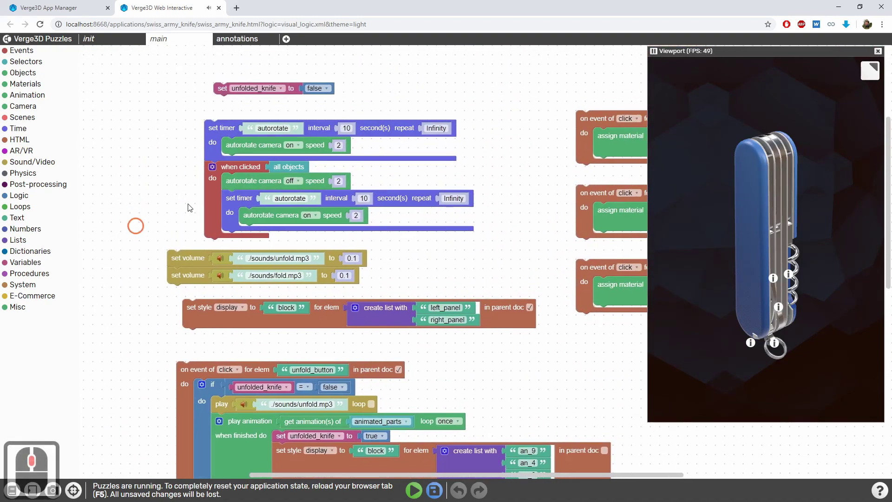
{"action": "right_click", "coordinate": [212, 194]}
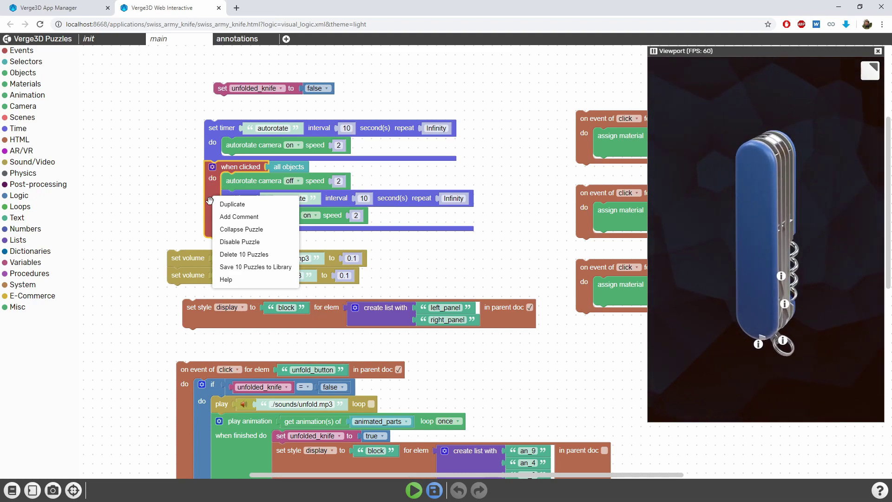
{"action": "left_click", "coordinate": [228, 242]}
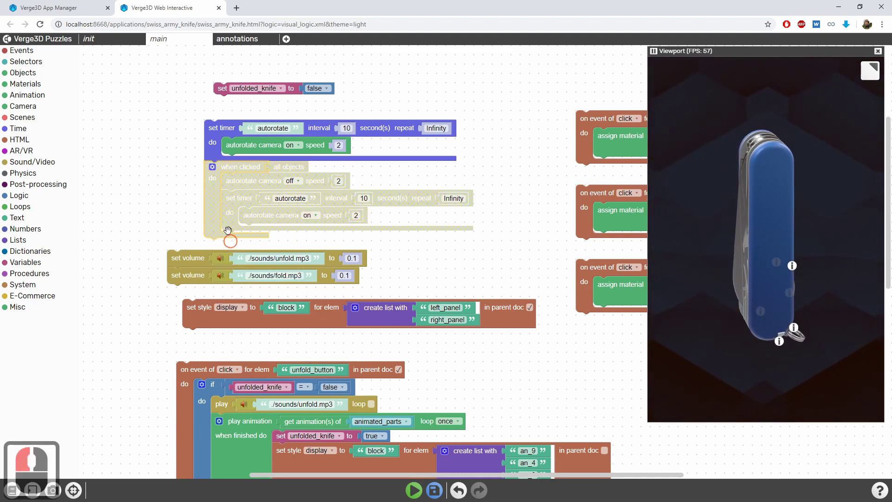
{"action": "right_click", "coordinate": [216, 146]}
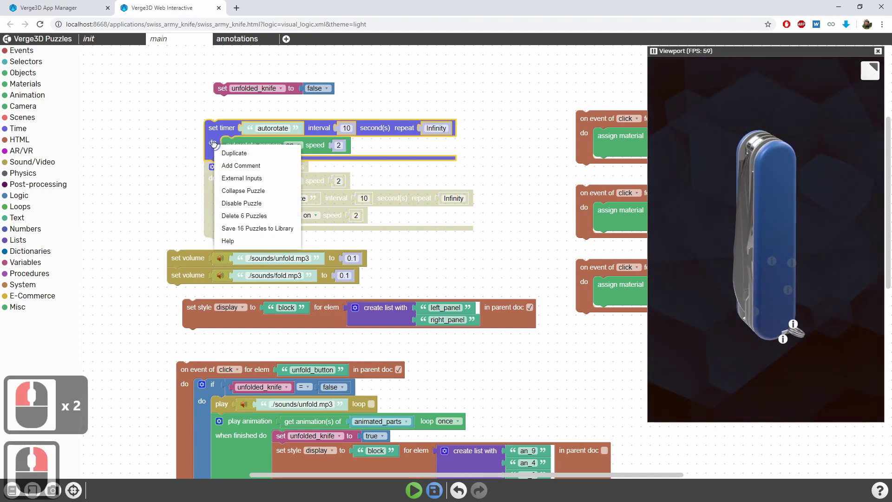
{"action": "left_click", "coordinate": [225, 203]}
{"action": "left_click", "coordinate": [432, 491]}
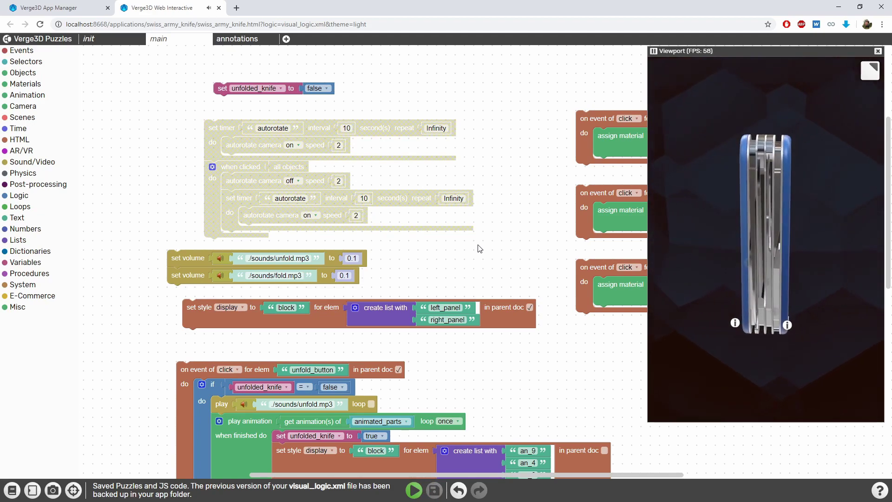
Reload the app, review the plastic and wood material puzzles, and orbit the knife
{"action": "left_click_drag", "start_coordinate": [506, 251], "coordinate": [330, 208]}
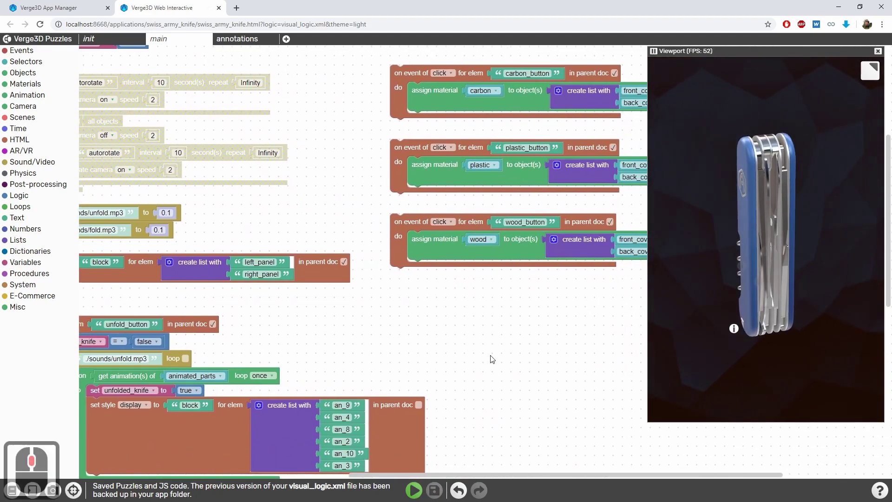
{"action": "key", "text": "ctrl+r"}
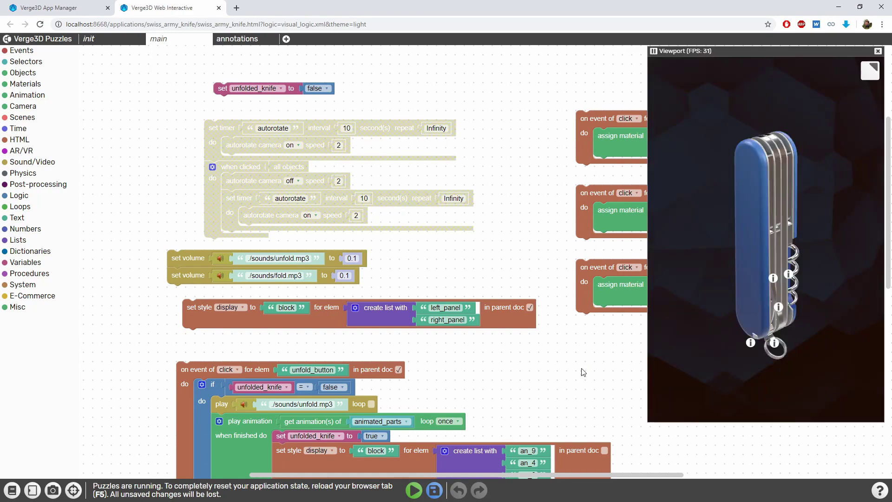
{"action": "left_click_drag", "start_coordinate": [581, 370], "coordinate": [244, 253]}
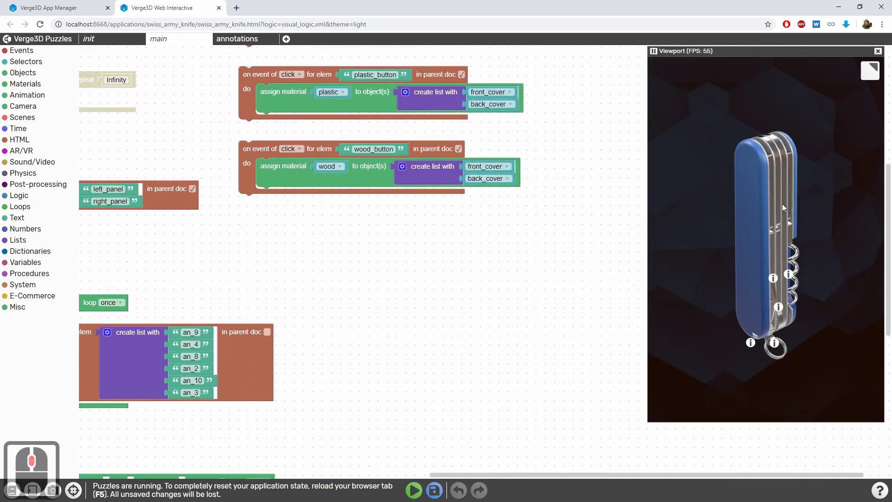
{"action": "left_click_drag", "start_coordinate": [736, 235], "coordinate": [774, 238]}
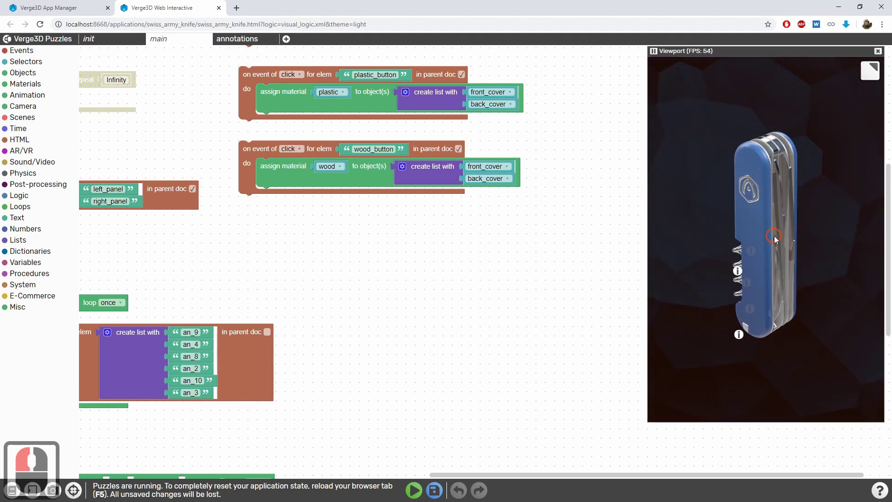
{"action": "mouse_move", "coordinate": [774, 237]}
{"action": "left_mouse_down"}
{"action": "mouse_move", "coordinate": [729, 217]}
{"action": "mouse_move", "coordinate": [783, 218]}
{"action": "mouse_move", "coordinate": [772, 225]}
{"action": "left_mouse_up"}
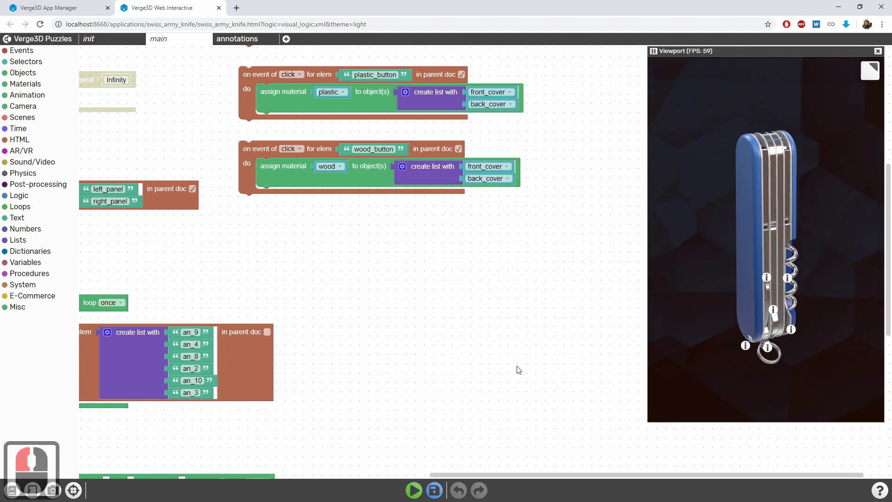
{"action": "left_click_drag", "start_coordinate": [762, 242], "coordinate": [739, 241]}
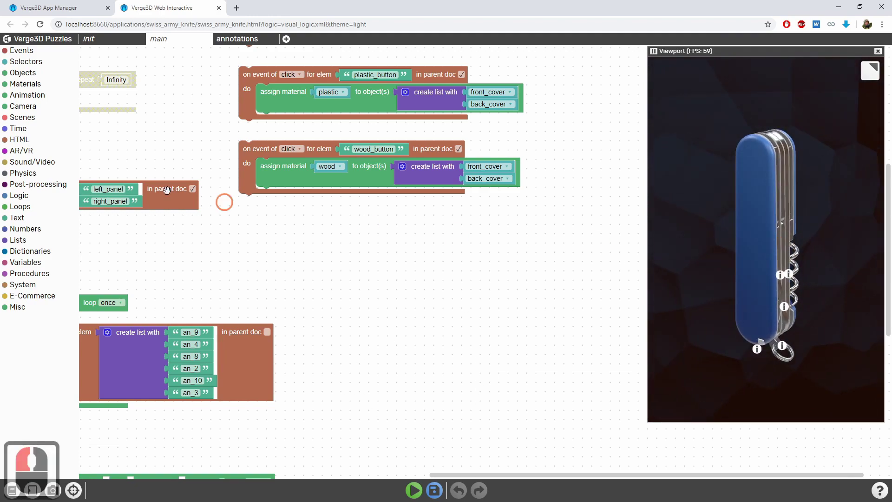
Place a Post-processing bloom puzzle (threshold 0.8, strength 0.3, radius 0.5) on the workspace
{"action": "left_click", "coordinate": [49, 187]}
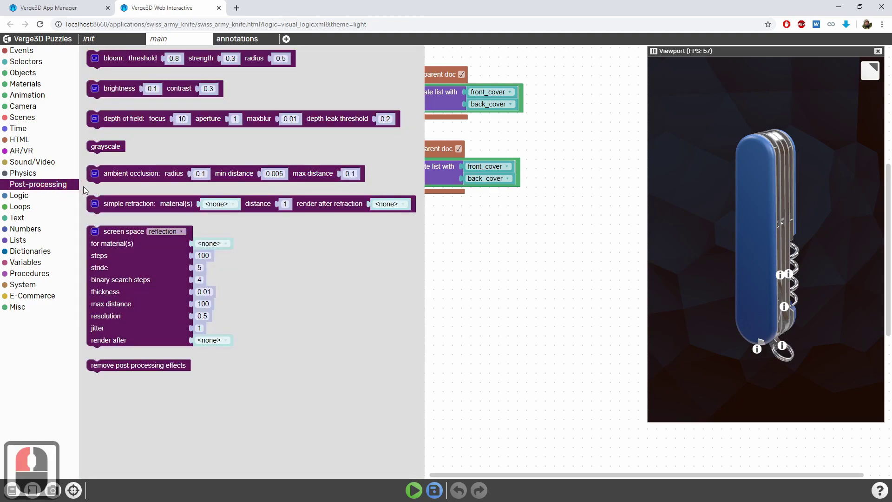
{"action": "mouse_move", "coordinate": [120, 62]}
{"action": "left_mouse_down"}
{"action": "mouse_move", "coordinate": [369, 271]}
{"action": "mouse_move", "coordinate": [374, 260]}
{"action": "left_mouse_up"}
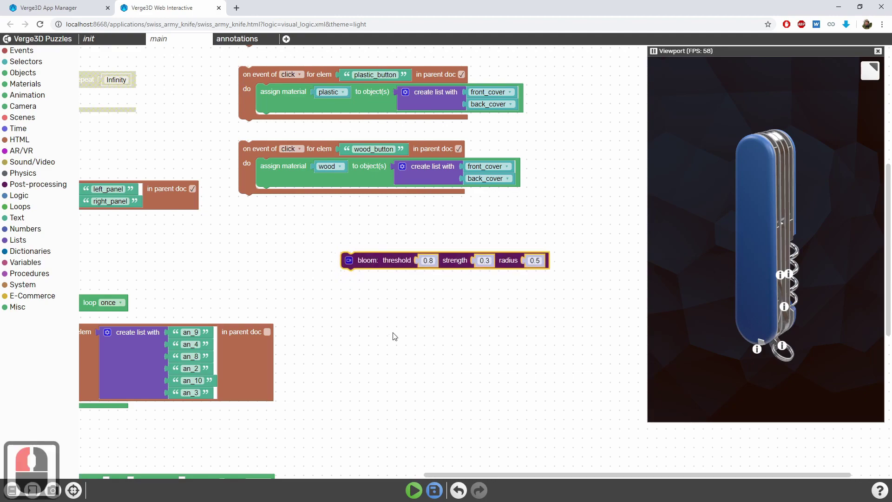
{"action": "left_click_drag", "start_coordinate": [433, 321], "coordinate": [371, 338]}
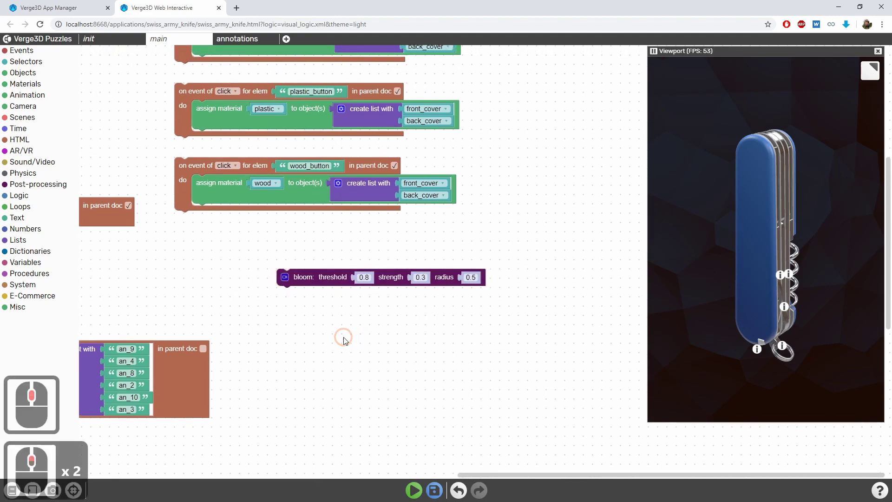
Run the puzzles and click the knife to play its unfold animation
{"action": "left_click", "coordinate": [415, 491]}
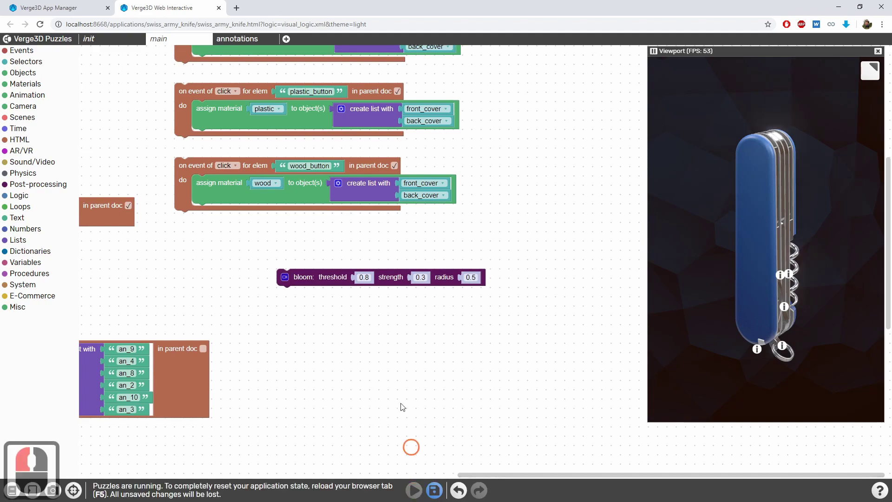
{"action": "left_click", "coordinate": [789, 217]}
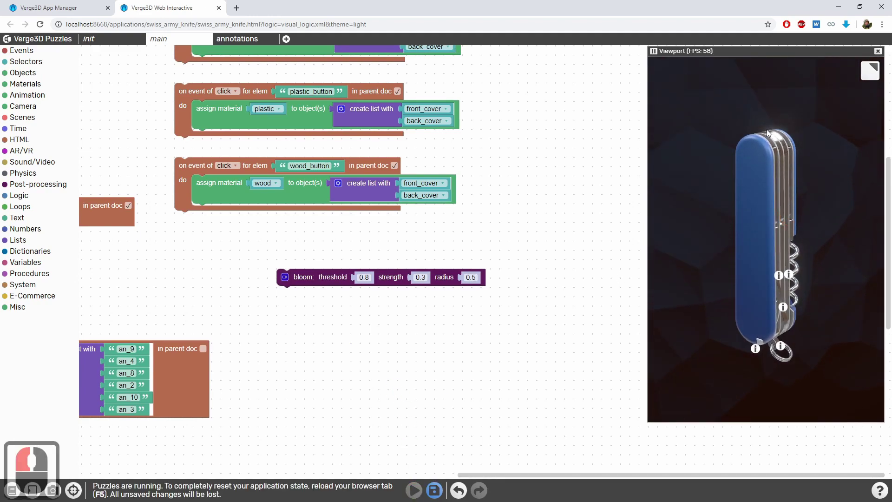
{"action": "left_click", "coordinate": [772, 179]}
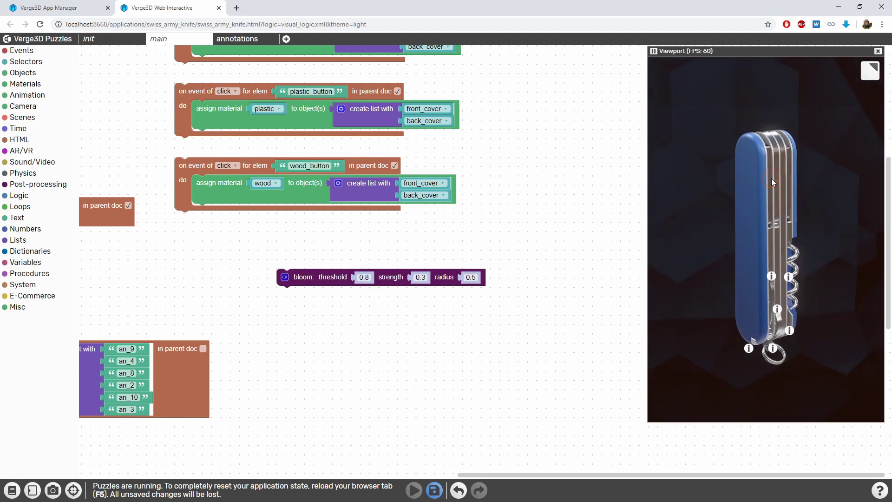
{"action": "left_click", "coordinate": [335, 306]}
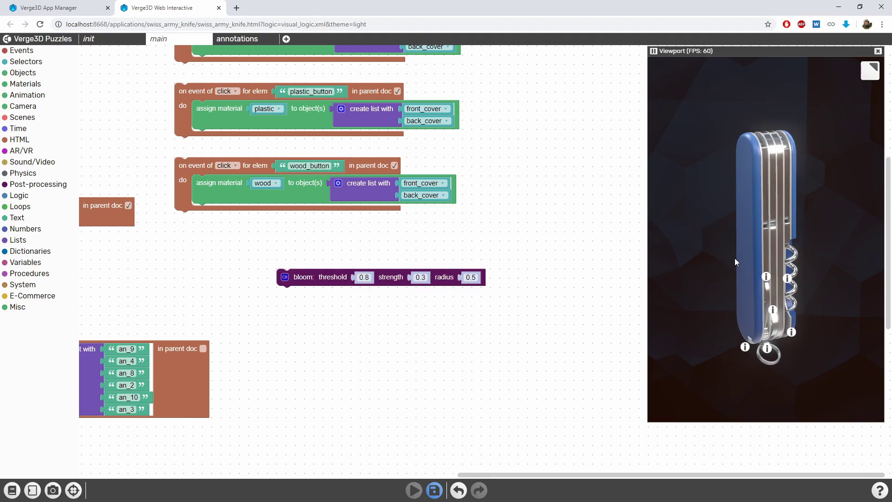
{"action": "left_click_drag", "start_coordinate": [712, 49], "coordinate": [692, 54]}
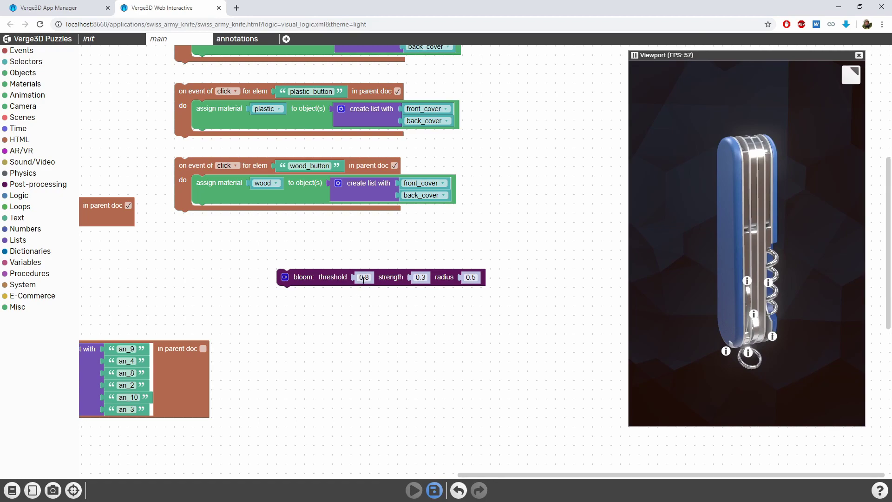
Raise the bloom threshold from 0.8 to 2.3, then orbit the knife to check the glow
{"action": "left_click", "coordinate": [364, 277]}
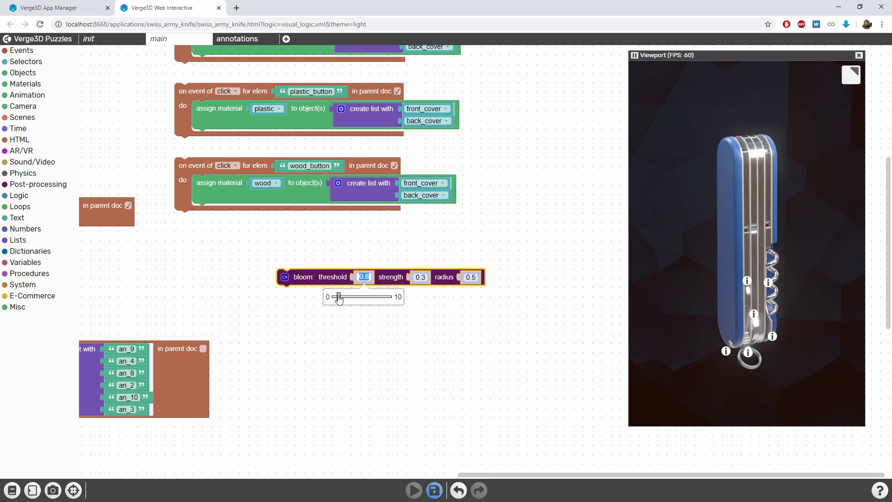
{"action": "left_click_drag", "start_coordinate": [339, 299], "coordinate": [332, 299]}
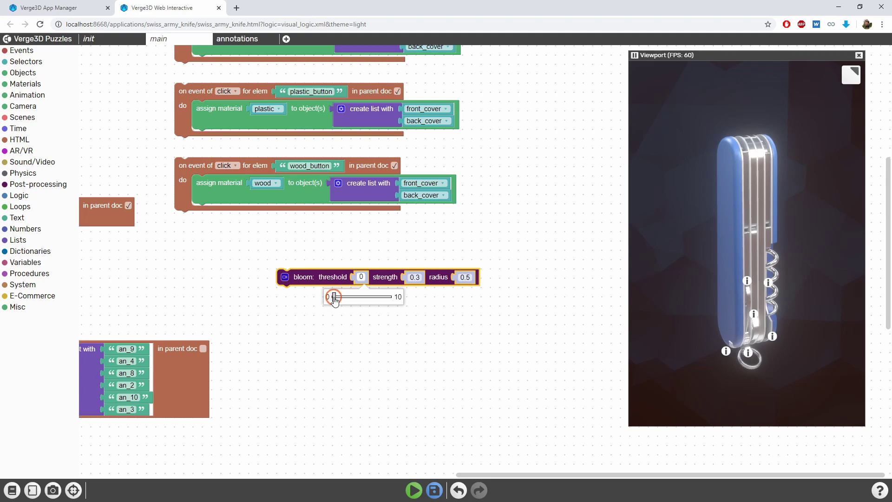
{"action": "mouse_move", "coordinate": [333, 297]}
{"action": "left_mouse_down"}
{"action": "mouse_move", "coordinate": [389, 298]}
{"action": "mouse_move", "coordinate": [346, 298]}
{"action": "left_mouse_up"}
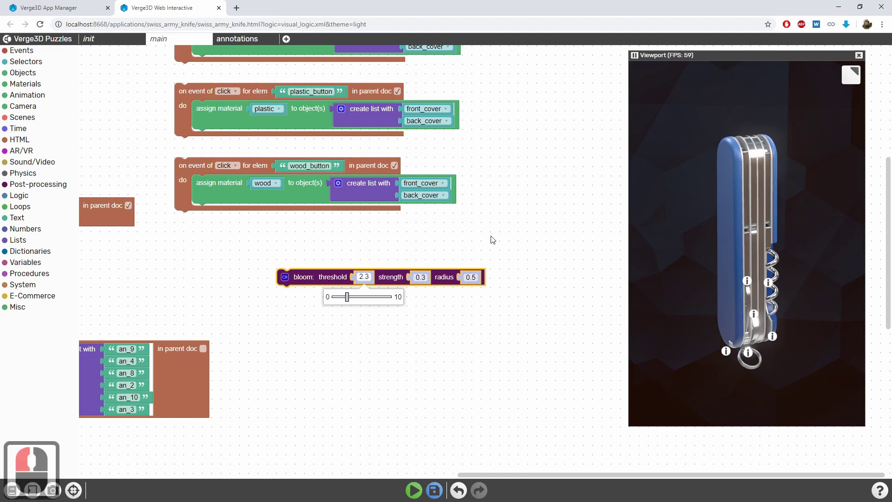
{"action": "left_click_drag", "start_coordinate": [758, 137], "coordinate": [750, 157]}
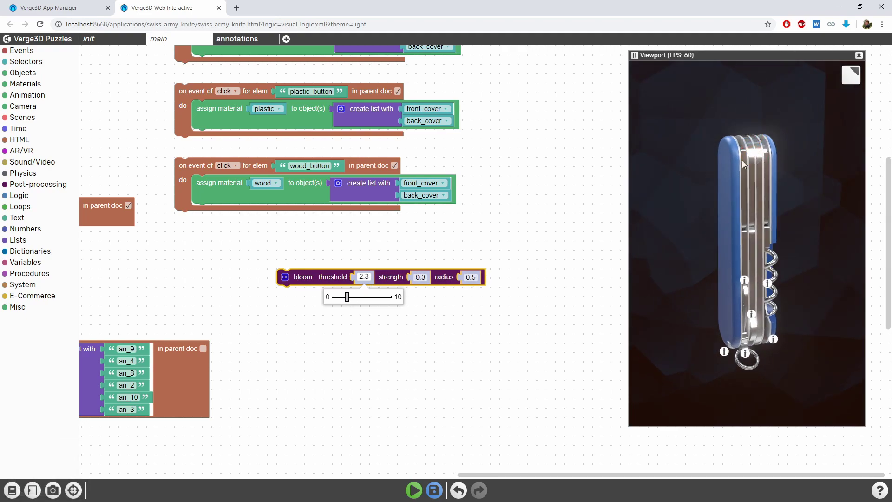
{"action": "mouse_move", "coordinate": [694, 210]}
{"action": "left_mouse_down"}
{"action": "mouse_move", "coordinate": [715, 217]}
{"action": "mouse_move", "coordinate": [775, 208]}
{"action": "mouse_move", "coordinate": [763, 197]}
{"action": "mouse_move", "coordinate": [771, 189]}
{"action": "left_mouse_up"}
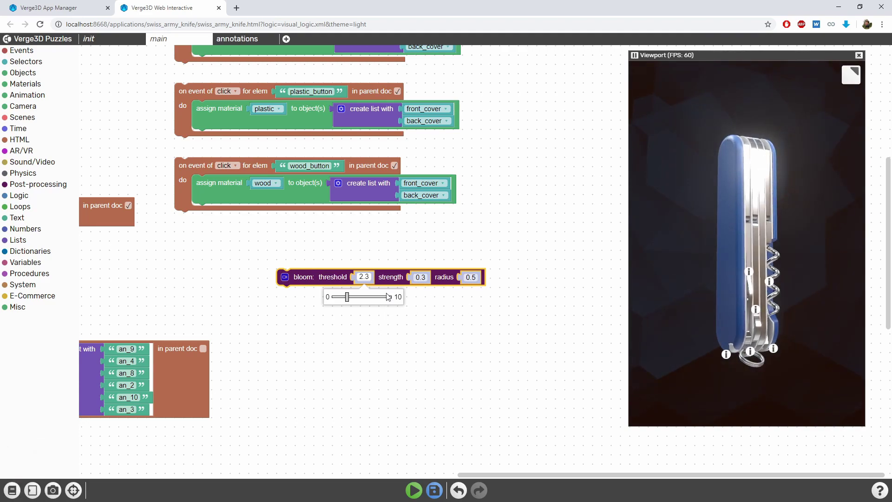
Set bloom strength to 0.3 and radius to 0.2, check the preview, and save
{"action": "left_click", "coordinate": [419, 277]}
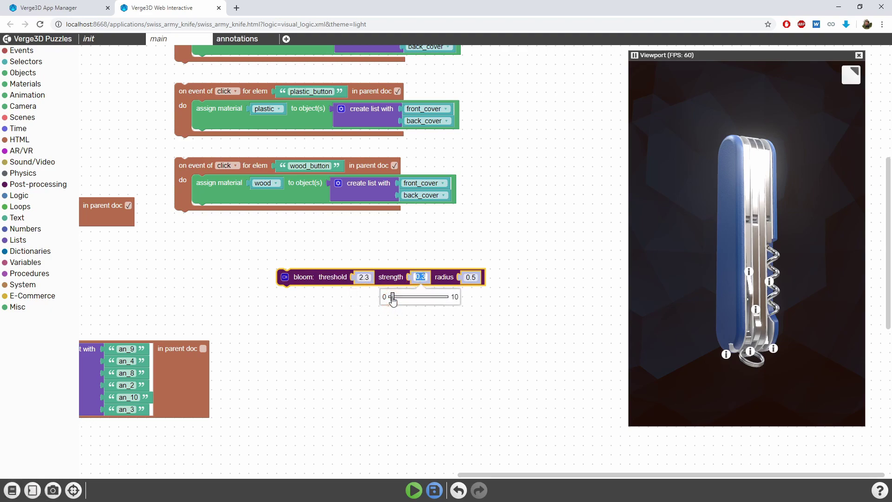
{"action": "left_click_drag", "start_coordinate": [391, 300], "coordinate": [393, 304]}
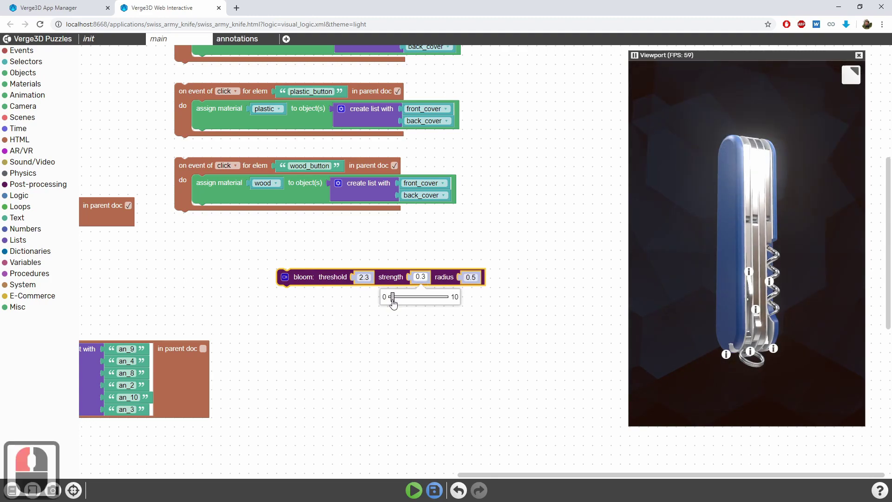
{"action": "left_click", "coordinate": [475, 277]}
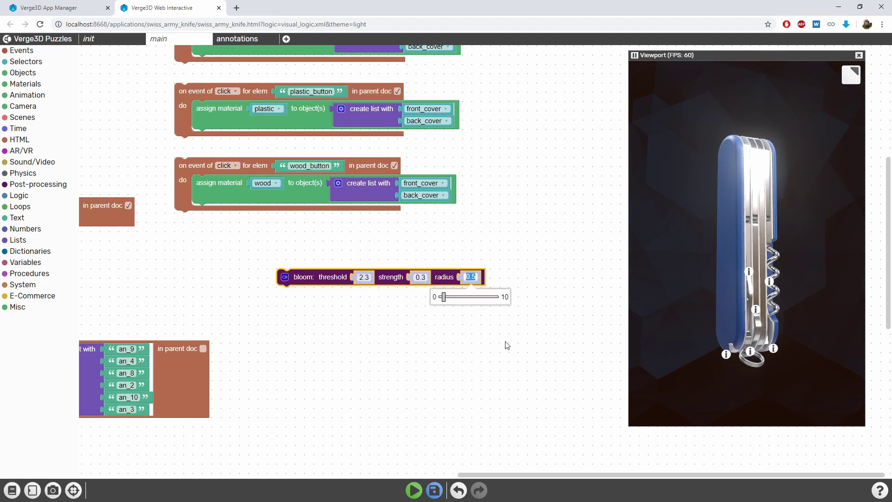
{"action": "left_click_drag", "start_coordinate": [445, 303], "coordinate": [444, 301]}
{"action": "left_click_drag", "start_coordinate": [442, 302], "coordinate": [444, 302]}
{"action": "left_click", "coordinate": [442, 298]}
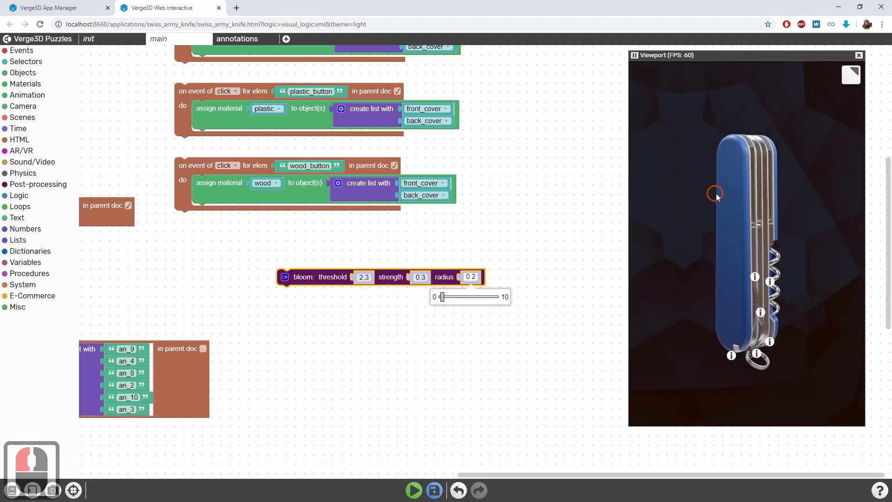
{"action": "left_click_drag", "start_coordinate": [707, 187], "coordinate": [707, 191]}
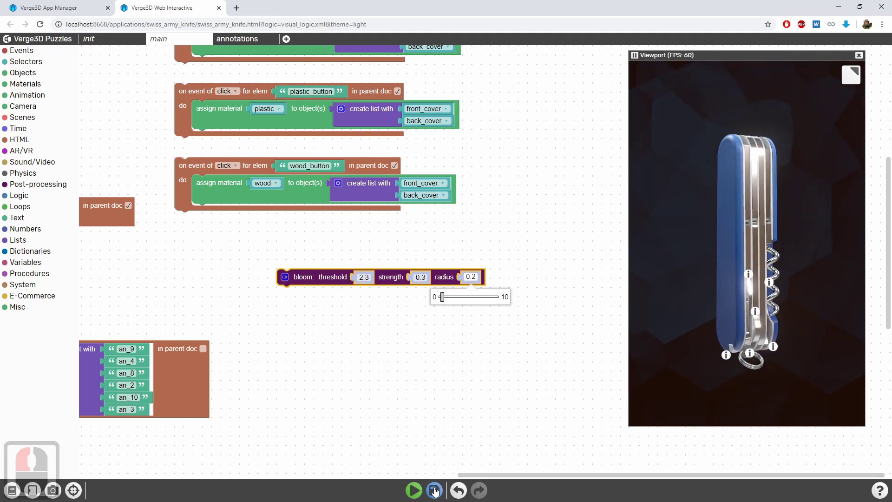
{"action": "left_click", "coordinate": [437, 492]}
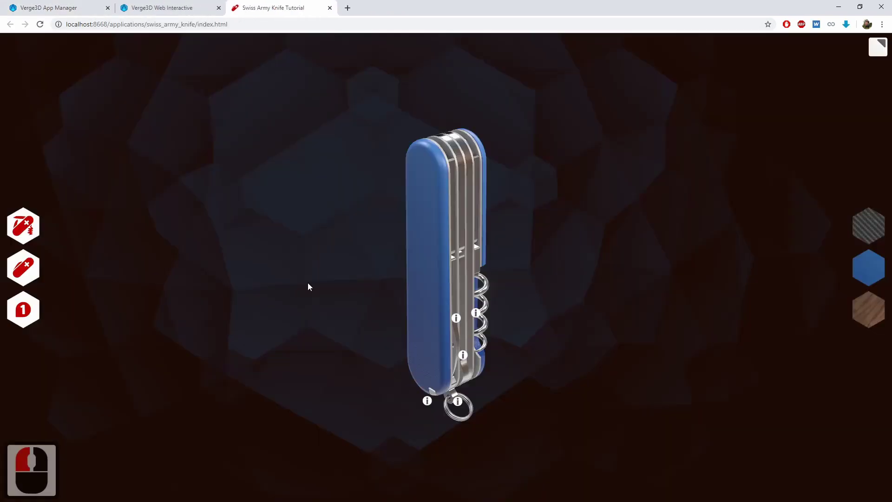
Unfold the knife's tools in the app and orbit to inspect its front, back and other side
{"action": "left_click_drag", "start_coordinate": [296, 280], "coordinate": [317, 246]}
{"action": "left_click", "coordinate": [318, 246]}
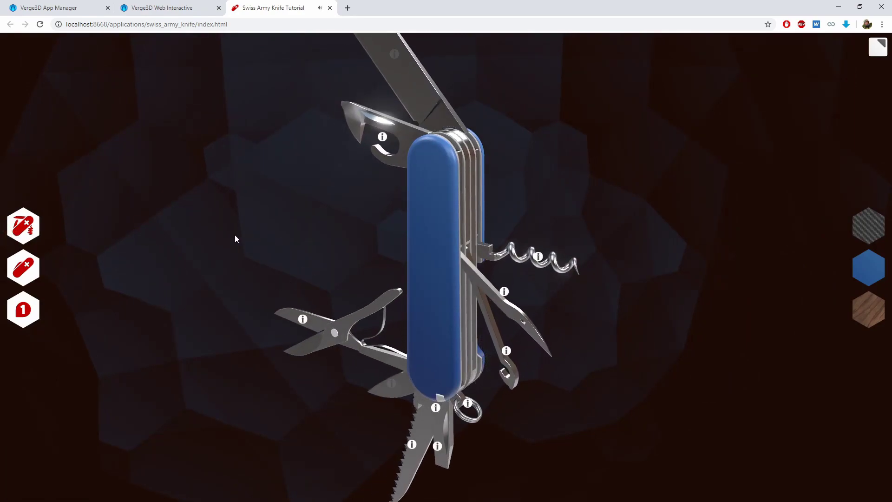
{"action": "mouse_move", "coordinate": [283, 234]}
{"action": "left_mouse_down"}
{"action": "mouse_move", "coordinate": [555, 244]}
{"action": "mouse_move", "coordinate": [263, 304]}
{"action": "left_mouse_up"}
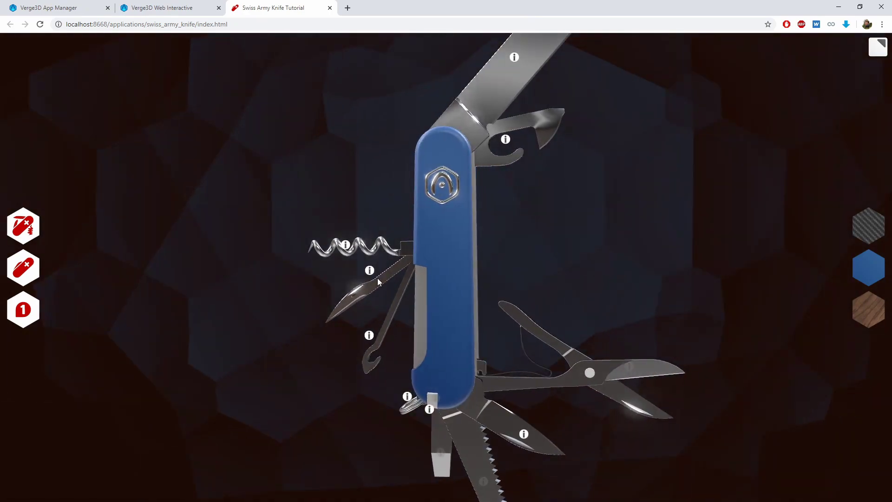
{"action": "mouse_move", "coordinate": [506, 277]}
{"action": "left_mouse_down"}
{"action": "mouse_move", "coordinate": [361, 266]}
{"action": "mouse_move", "coordinate": [372, 243]}
{"action": "left_mouse_up"}
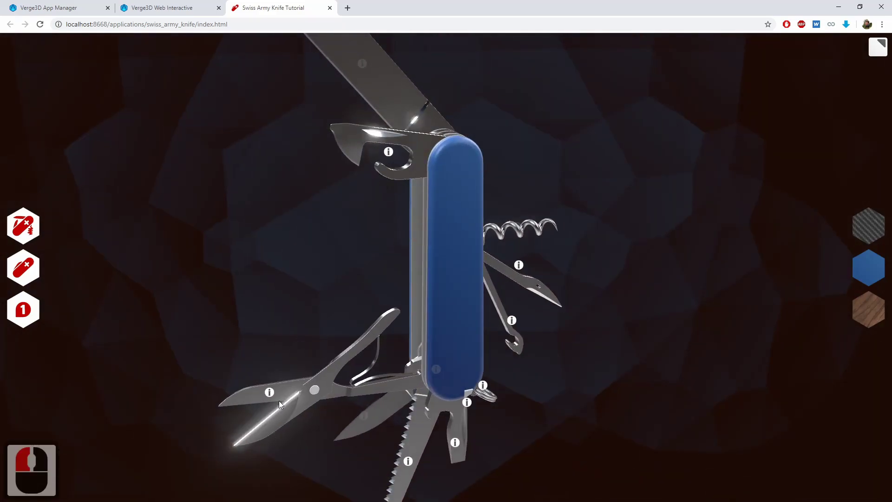
Back in the puzzles editor, move the bloom block left and save the puzzles and JS code
{"action": "left_click_drag", "start_coordinate": [275, 327], "coordinate": [304, 335]}
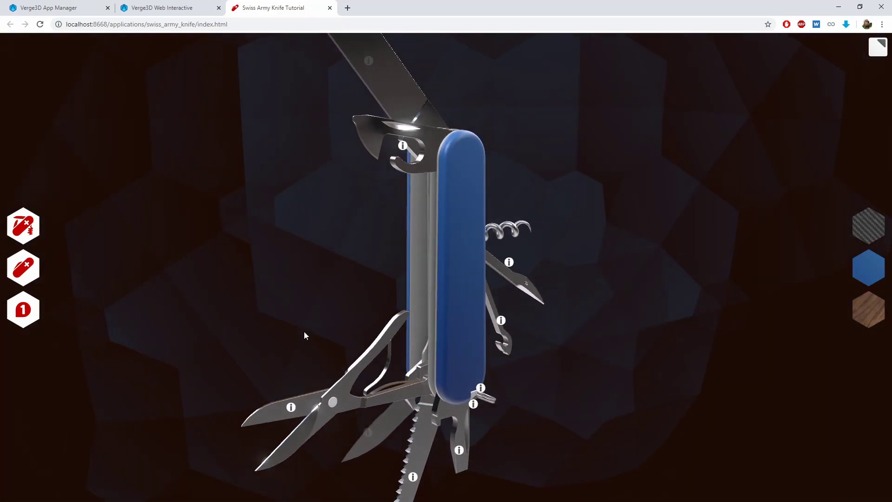
{"action": "left_click", "coordinate": [162, 8]}
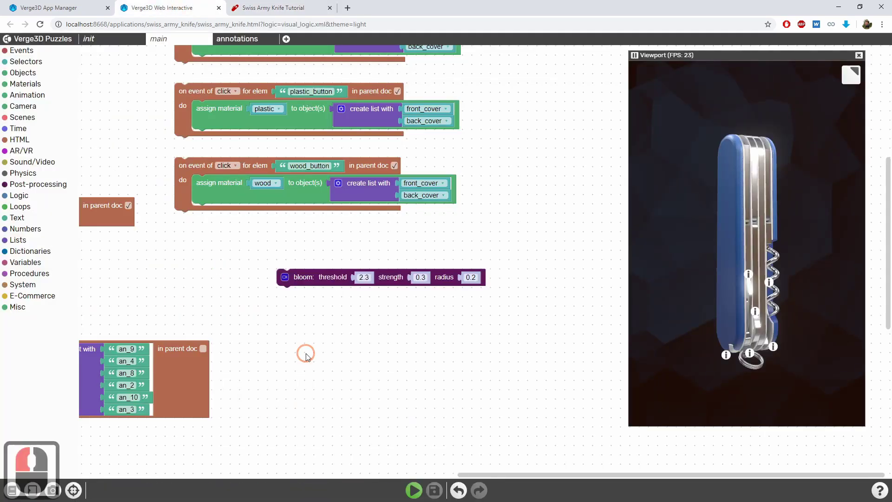
{"action": "left_click_drag", "start_coordinate": [325, 277], "coordinate": [237, 265]}
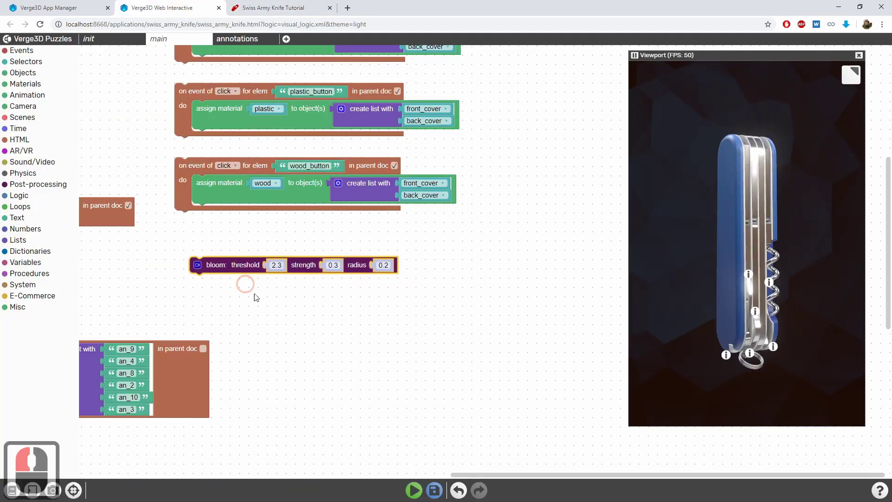
{"action": "left_click", "coordinate": [434, 490]}
{"action": "left_click", "coordinate": [501, 206]}
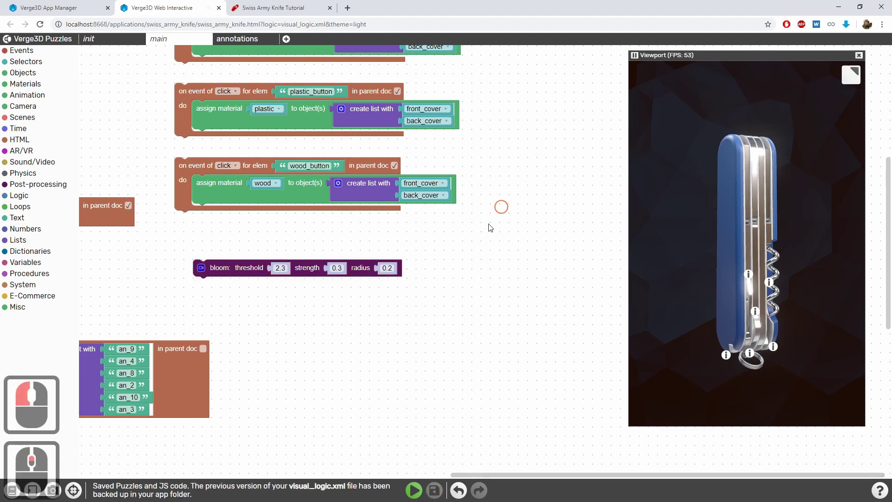
{"action": "left_click_drag", "start_coordinate": [364, 151], "coordinate": [388, 305]}
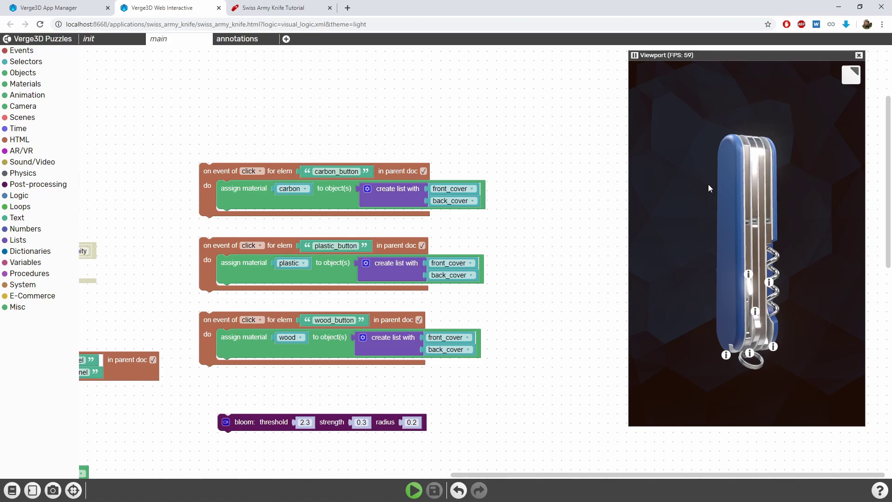
{"action": "mouse_move", "coordinate": [707, 194]}
{"action": "left_mouse_down"}
{"action": "mouse_move", "coordinate": [730, 191]}
{"action": "mouse_move", "coordinate": [702, 187]}
{"action": "left_mouse_up"}
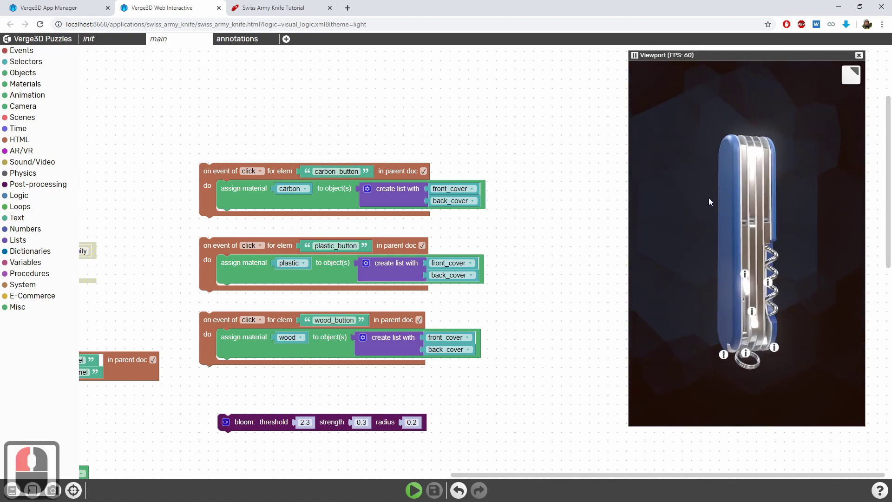
{"action": "left_click_drag", "start_coordinate": [695, 218], "coordinate": [704, 220]}
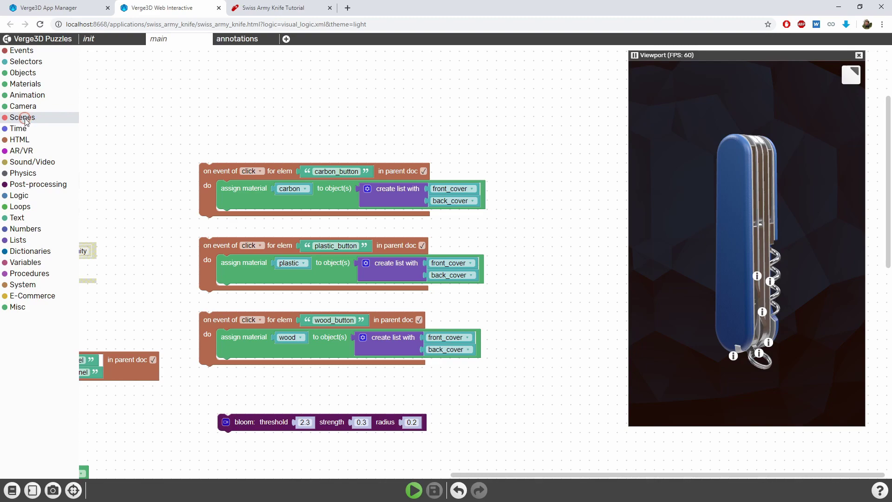
Place a Scenes 'disable rendering' block with anti-alias below the bloom block
{"action": "left_click", "coordinate": [22, 117]}
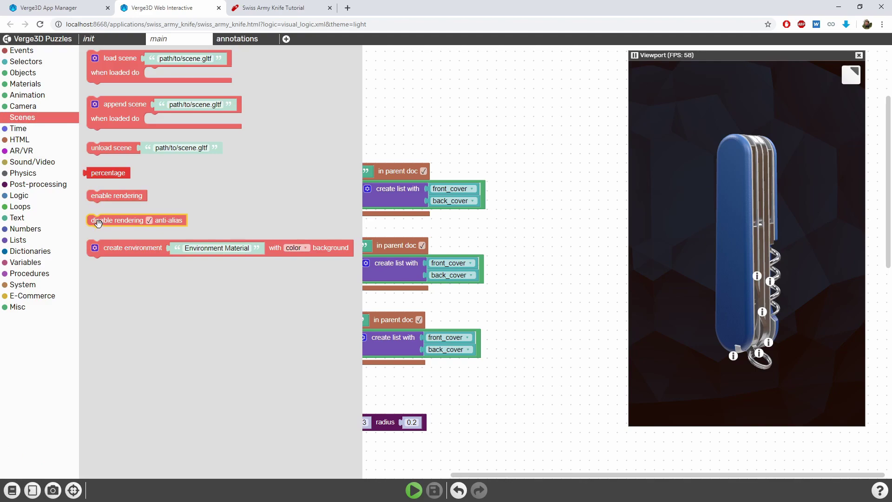
{"action": "mouse_move", "coordinate": [101, 224]}
{"action": "left_mouse_down"}
{"action": "mouse_move", "coordinate": [497, 201]}
{"action": "mouse_move", "coordinate": [195, 70]}
{"action": "mouse_move", "coordinate": [202, 457]}
{"action": "mouse_move", "coordinate": [256, 254]}
{"action": "mouse_move", "coordinate": [379, 258]}
{"action": "left_mouse_up"}
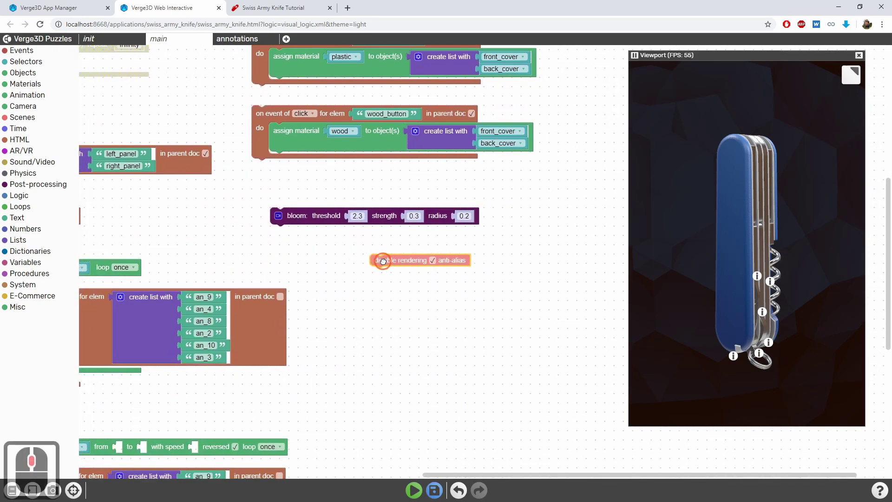
{"action": "left_click_drag", "start_coordinate": [422, 334], "coordinate": [370, 333]}
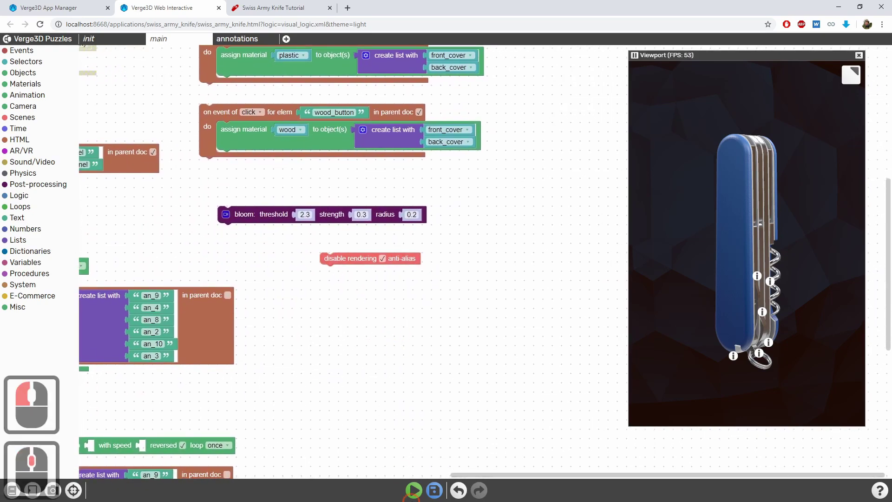
Run the puzzles and click the knife cover and background to confirm the preview is frozen
{"action": "left_click", "coordinate": [414, 493]}
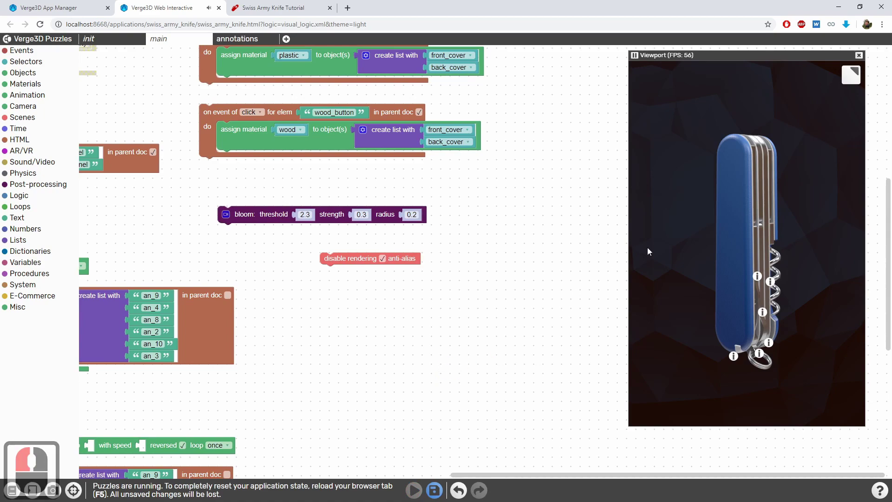
{"action": "left_click", "coordinate": [706, 238]}
{"action": "left_click", "coordinate": [736, 247]}
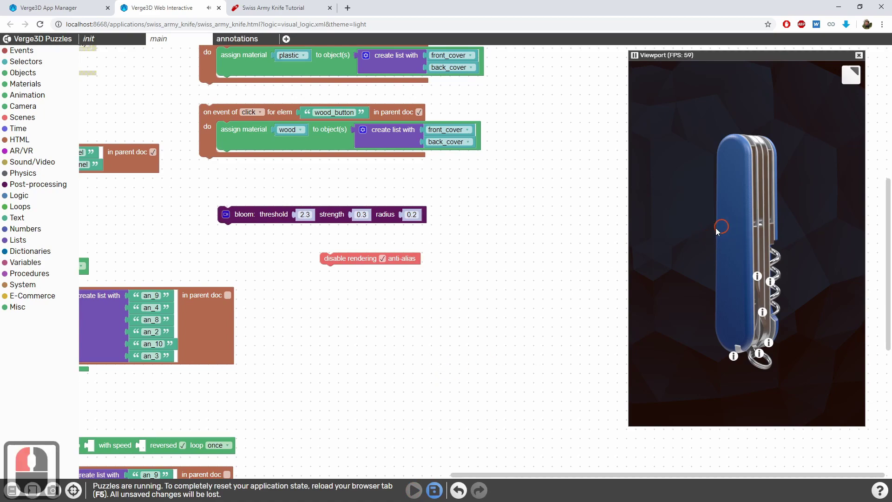
{"action": "left_click", "coordinate": [789, 225]}
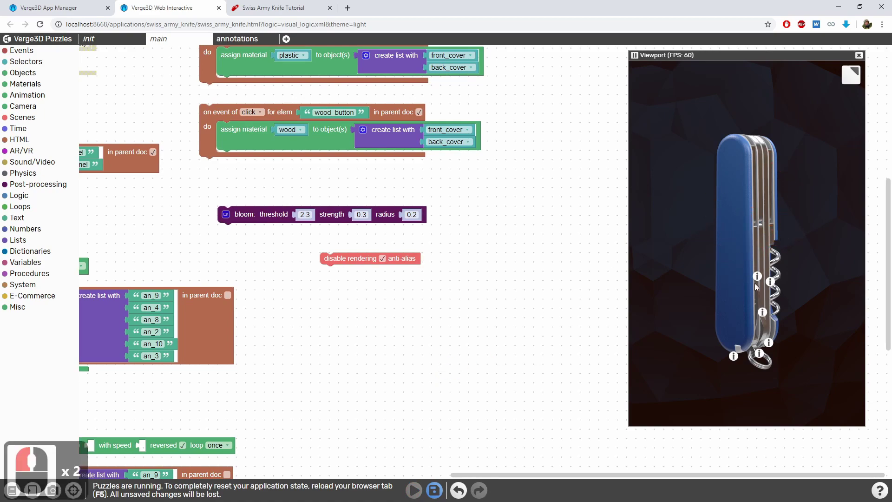
{"action": "left_click", "coordinate": [742, 170]}
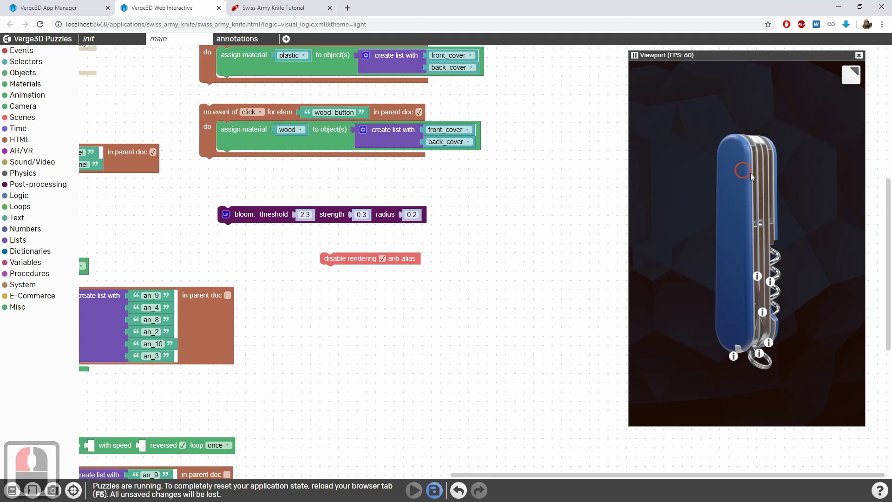
{"action": "left_click", "coordinate": [705, 199]}
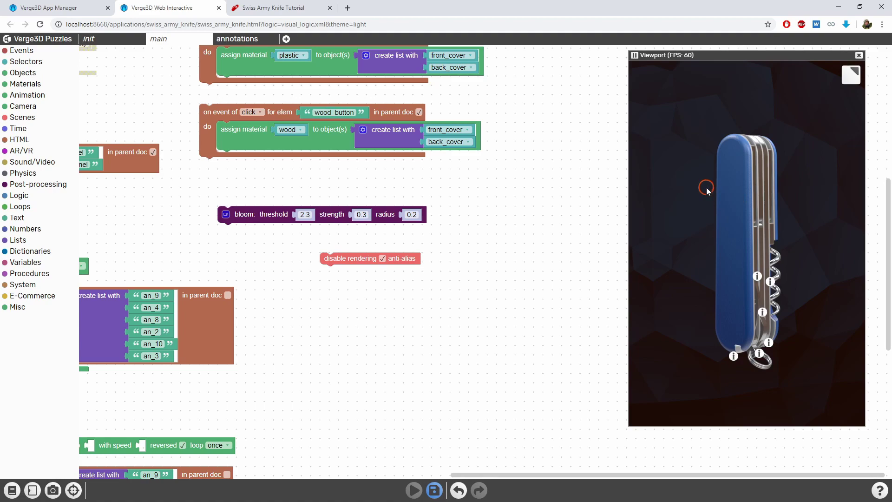
{"action": "left_click", "coordinate": [727, 173]}
Place 'enable rendering' below 'disable rendering', rerun, and orbit the knife to its front view
{"action": "left_click", "coordinate": [23, 117]}
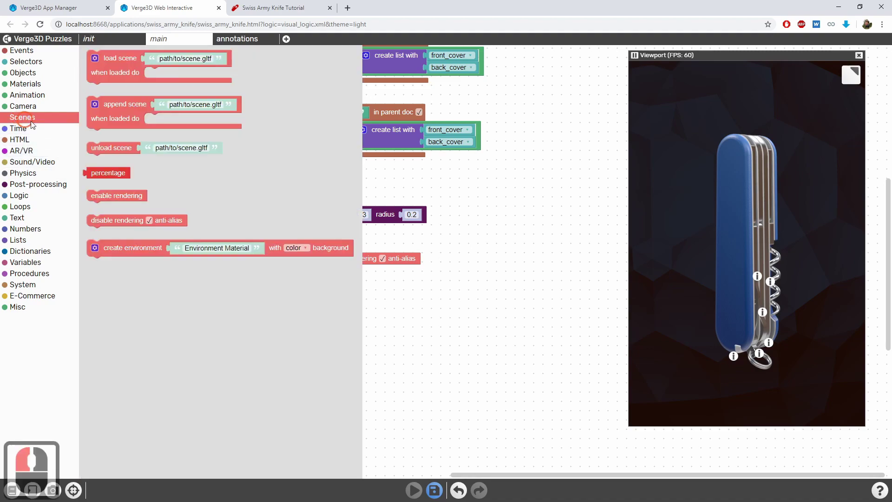
{"action": "mouse_move", "coordinate": [101, 195]}
{"action": "left_mouse_down"}
{"action": "mouse_move", "coordinate": [339, 285]}
{"action": "mouse_move", "coordinate": [327, 294]}
{"action": "left_mouse_up"}
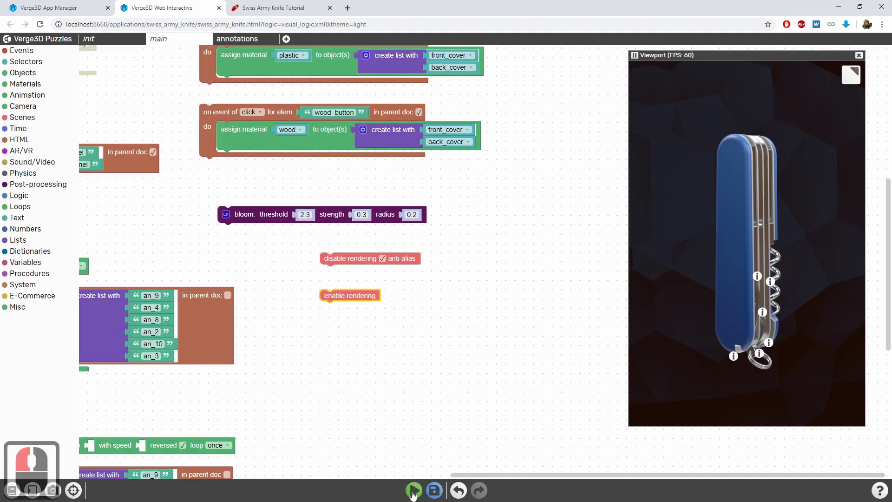
{"action": "left_click", "coordinate": [413, 491]}
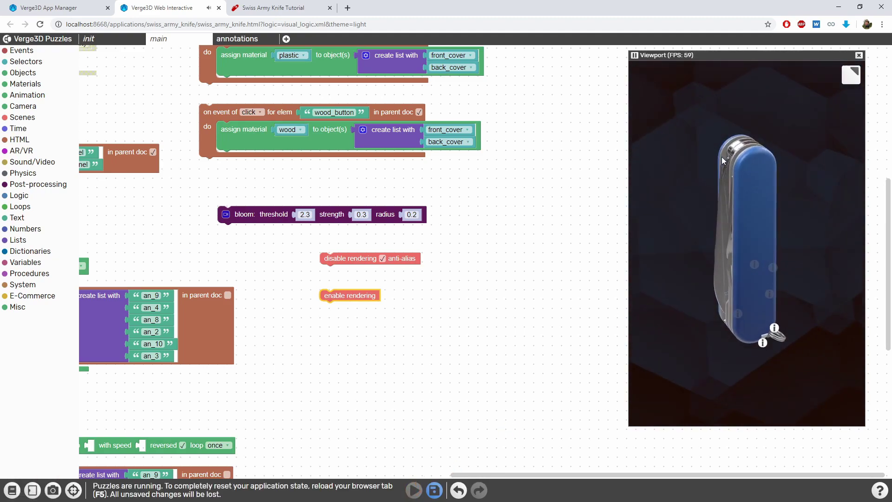
{"action": "left_click_drag", "start_coordinate": [700, 181], "coordinate": [758, 177]}
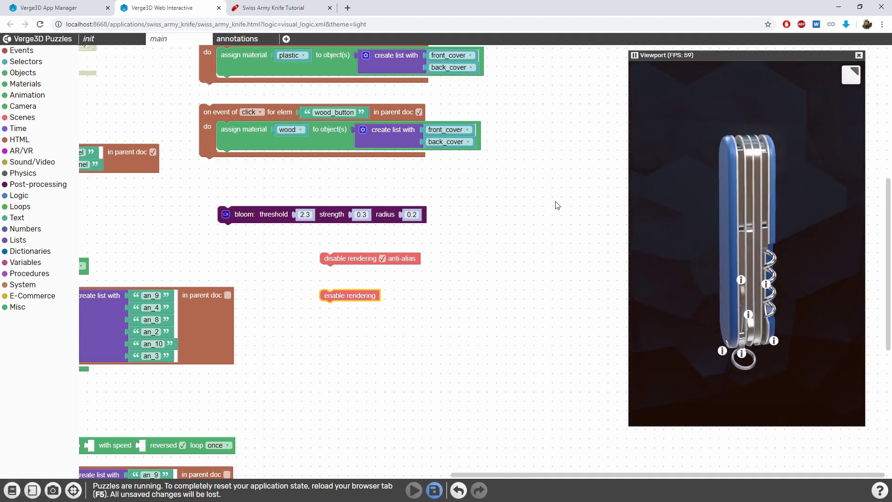
{"action": "scroll", "coordinate": [471, 257], "scroll_direction": "up", "scroll_amount": 2}
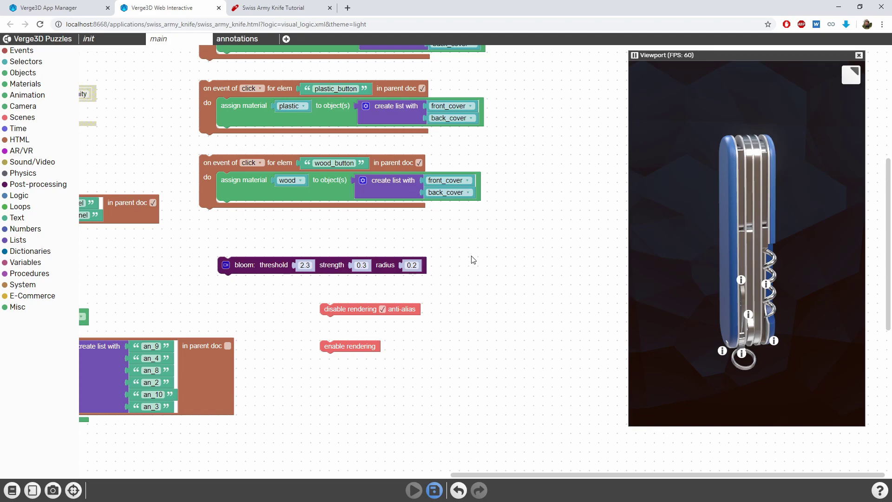
{"action": "scroll", "coordinate": [470, 259], "scroll_direction": "down", "scroll_amount": 3}
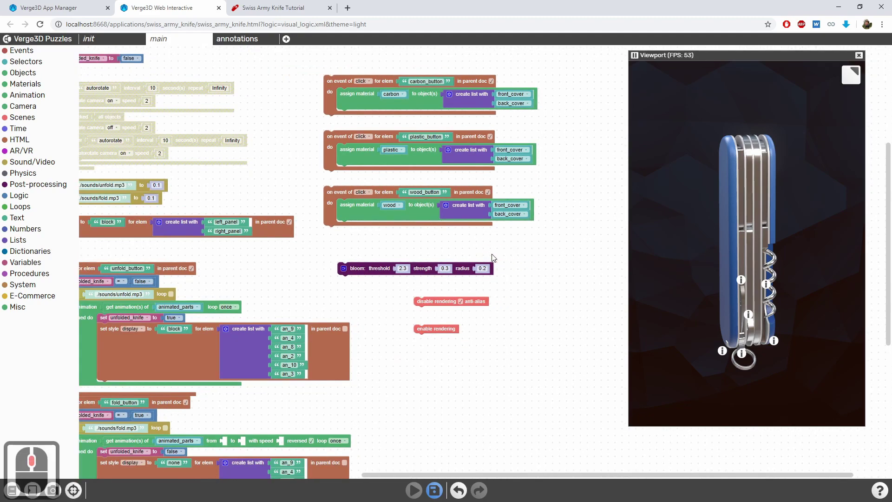
{"action": "left_click_drag", "start_coordinate": [364, 252], "coordinate": [381, 251]}
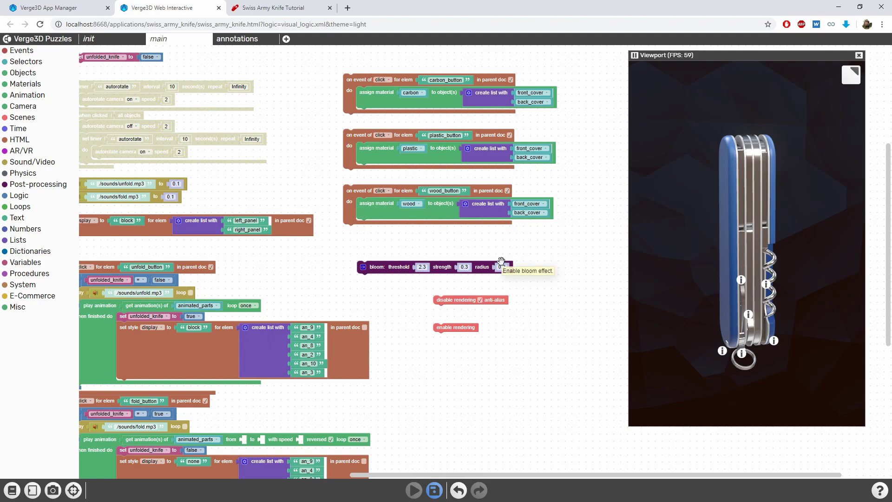
Place an Events 'when moved' puzzle (velocity 0.01) beside the enable/disable rendering blocks
{"action": "left_click_drag", "start_coordinate": [543, 253], "coordinate": [447, 205]}
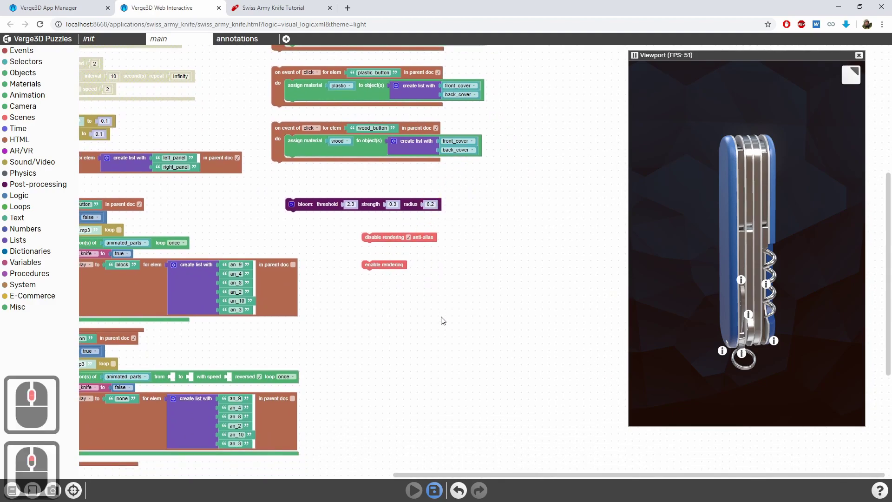
{"action": "scroll", "coordinate": [442, 318], "scroll_direction": "up", "scroll_amount": 2}
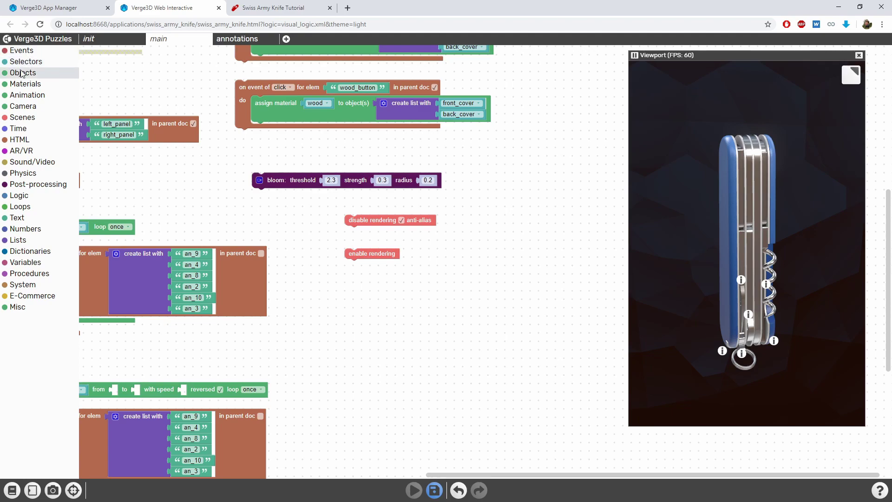
{"action": "left_click", "coordinate": [24, 52]}
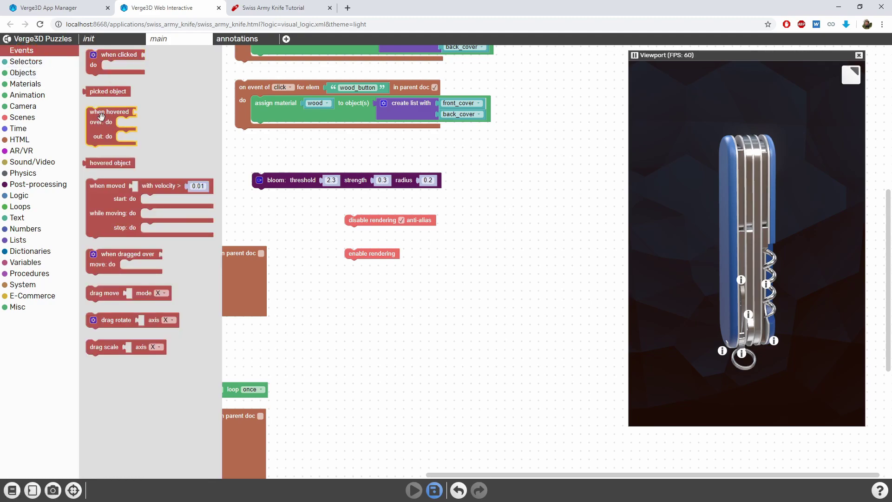
{"action": "mouse_move", "coordinate": [98, 186]}
{"action": "left_mouse_down"}
{"action": "mouse_move", "coordinate": [508, 186]}
{"action": "mouse_move", "coordinate": [375, 212]}
{"action": "left_mouse_up"}
{"action": "scroll", "coordinate": [439, 219], "scroll_direction": "up", "scroll_amount": 2}
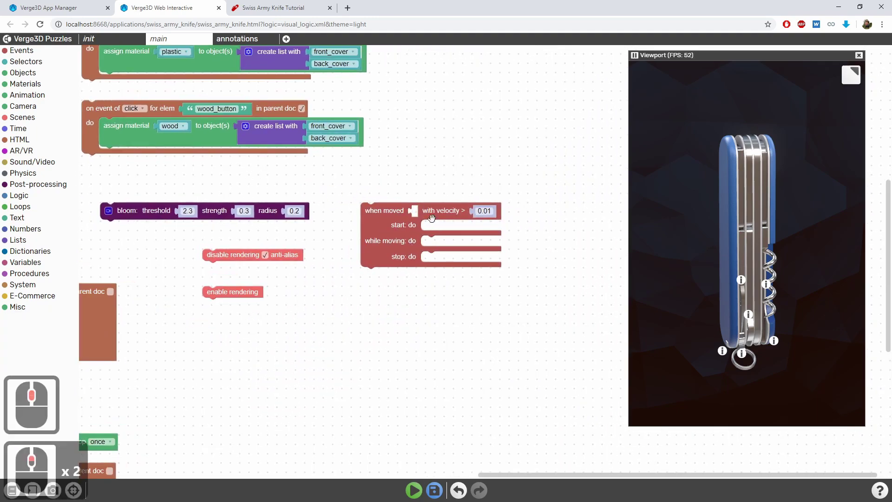
{"action": "left_click_drag", "start_coordinate": [431, 219], "coordinate": [416, 233]}
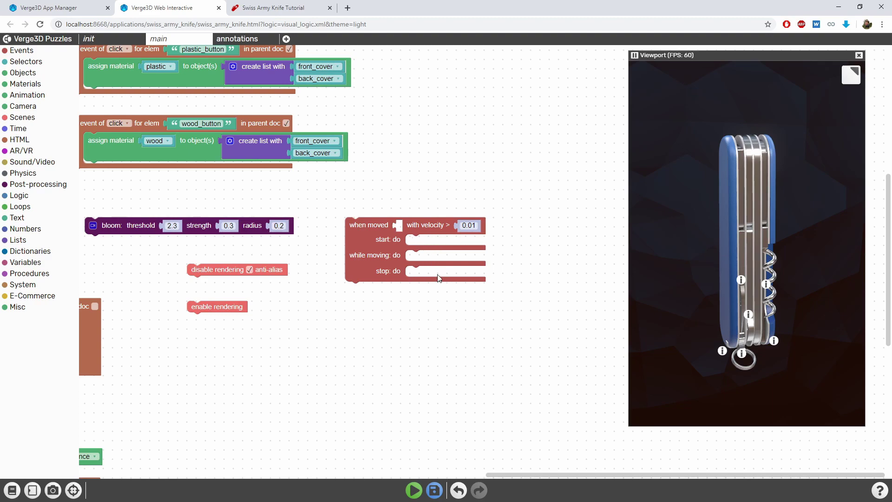
Plug an active camera block into the 'when moved' puzzle and save
{"action": "left_click", "coordinate": [24, 106]}
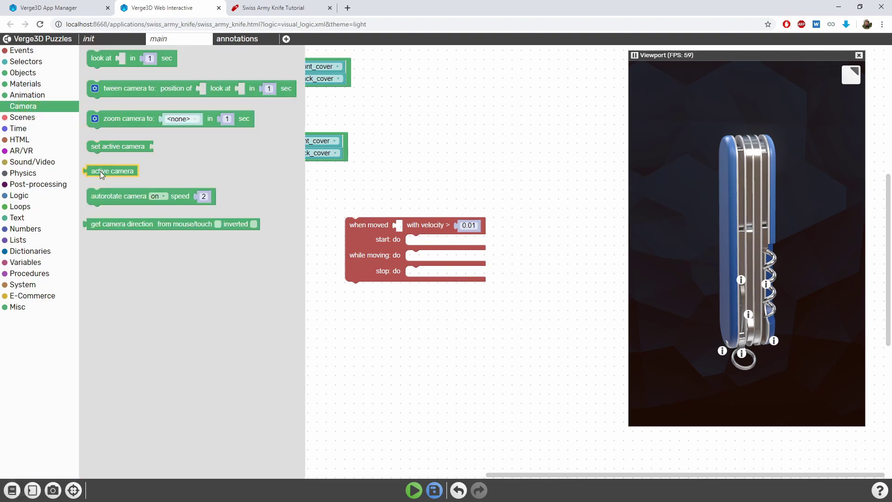
{"action": "left_click_drag", "start_coordinate": [100, 171], "coordinate": [421, 177]}
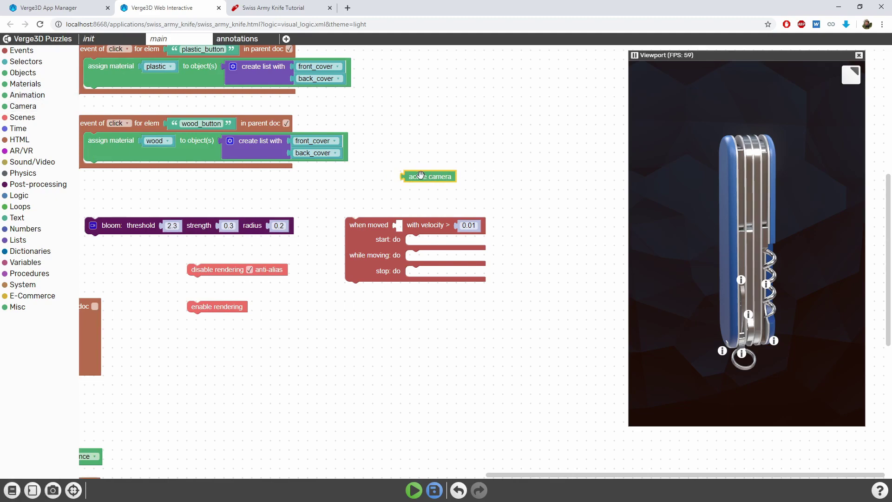
{"action": "left_click_drag", "start_coordinate": [425, 178], "coordinate": [417, 231]}
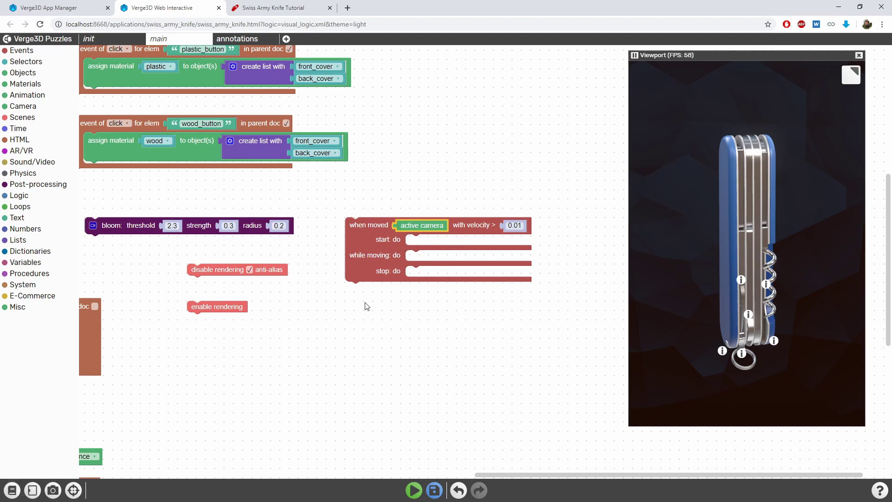
{"action": "key", "text": "ctrl+s"}
{"action": "left_click", "coordinate": [258, 309]}
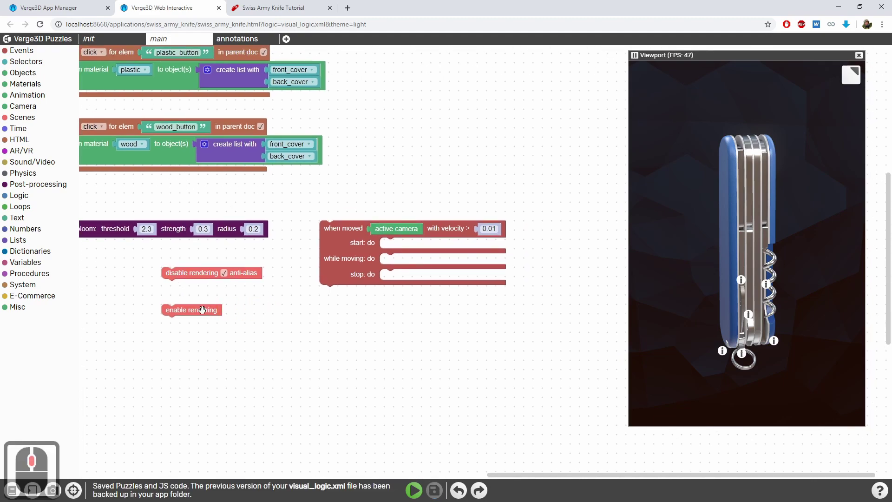
Enable rendering when camera movement starts, disable it on stop, and save
{"action": "left_click_drag", "start_coordinate": [195, 311], "coordinate": [422, 251]}
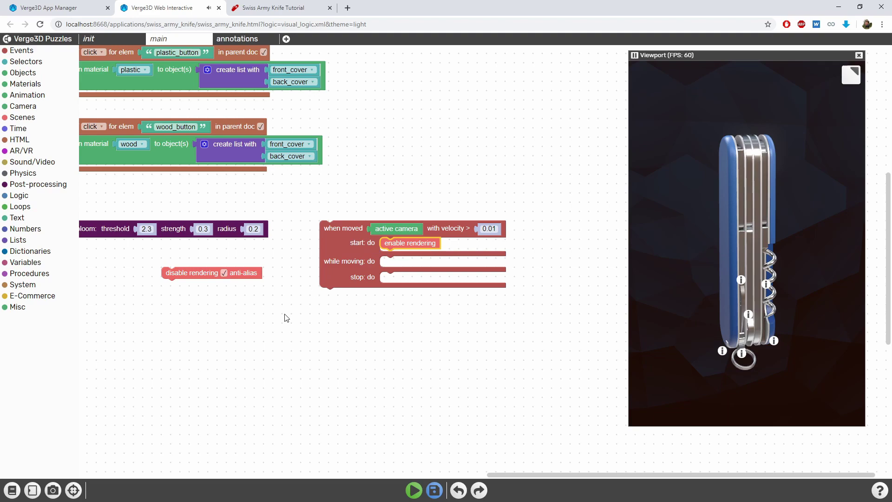
{"action": "left_click_drag", "start_coordinate": [194, 276], "coordinate": [405, 287]}
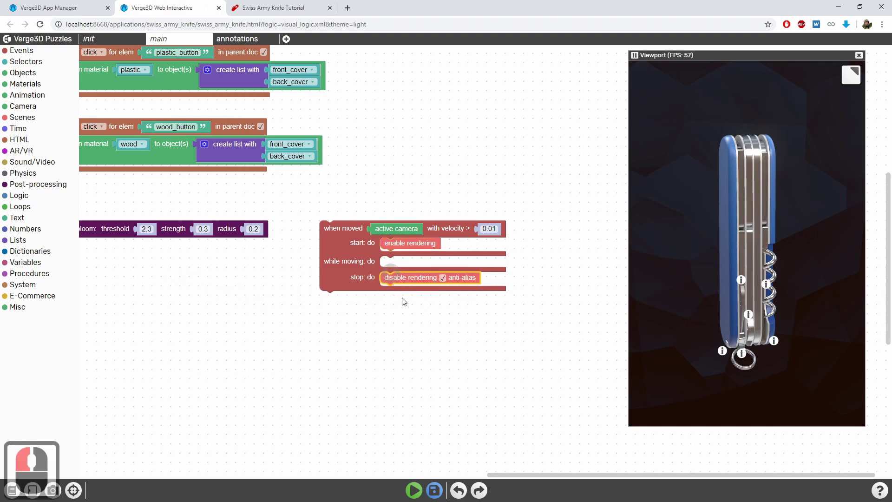
{"action": "left_click", "coordinate": [434, 489]}
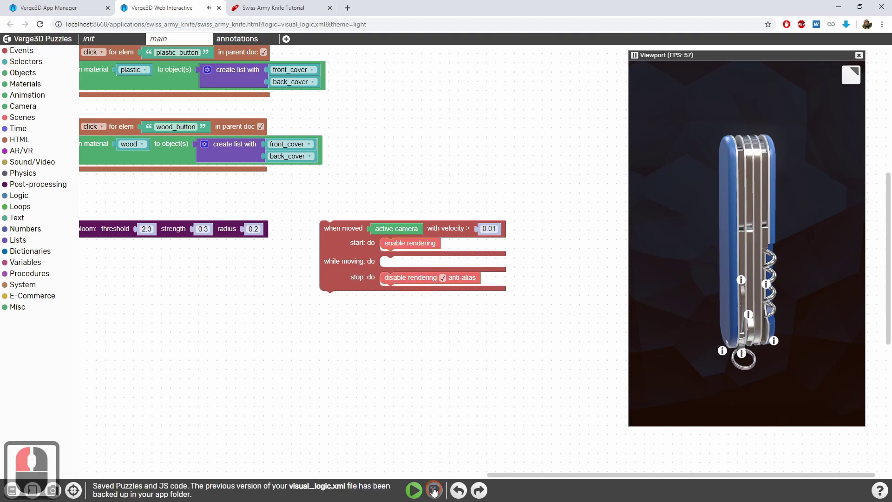
{"action": "left_click", "coordinate": [291, 6]}
Reload the knife app and orbit the knife to check it renders
{"action": "key", "text": "ctrl+F5"}
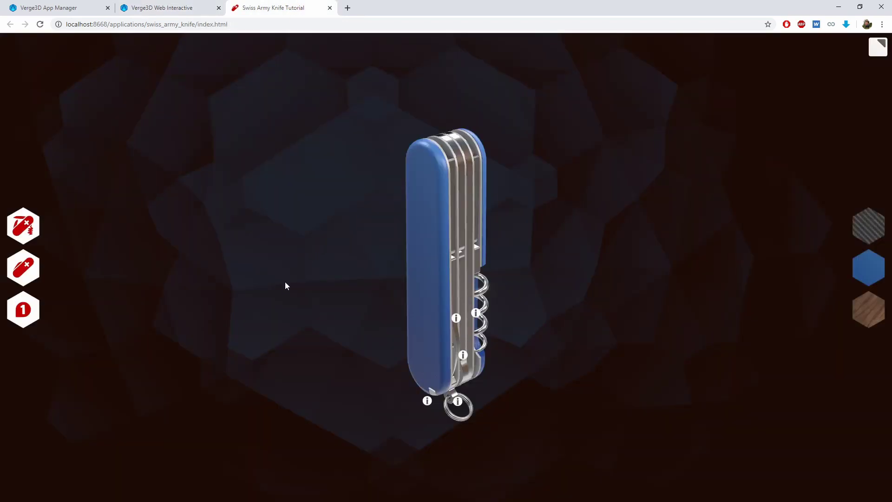
{"action": "left_click_drag", "start_coordinate": [285, 282], "coordinate": [404, 287]}
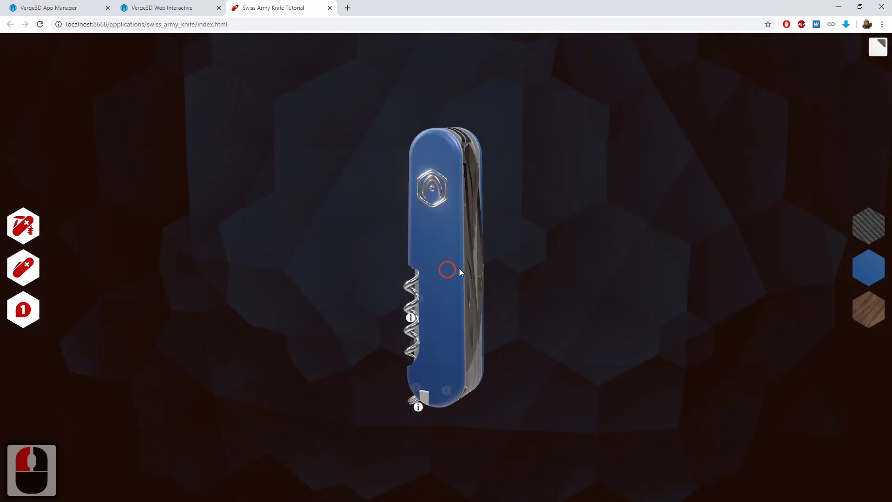
{"action": "mouse_move", "coordinate": [403, 290]}
{"action": "left_mouse_down"}
{"action": "mouse_move", "coordinate": [484, 271]}
{"action": "mouse_move", "coordinate": [373, 269]}
{"action": "left_mouse_up"}
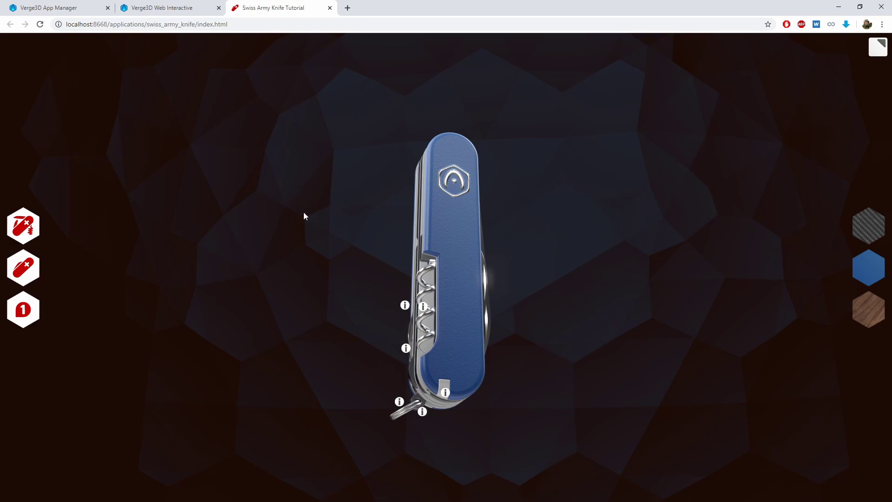
{"action": "left_click", "coordinate": [313, 200]}
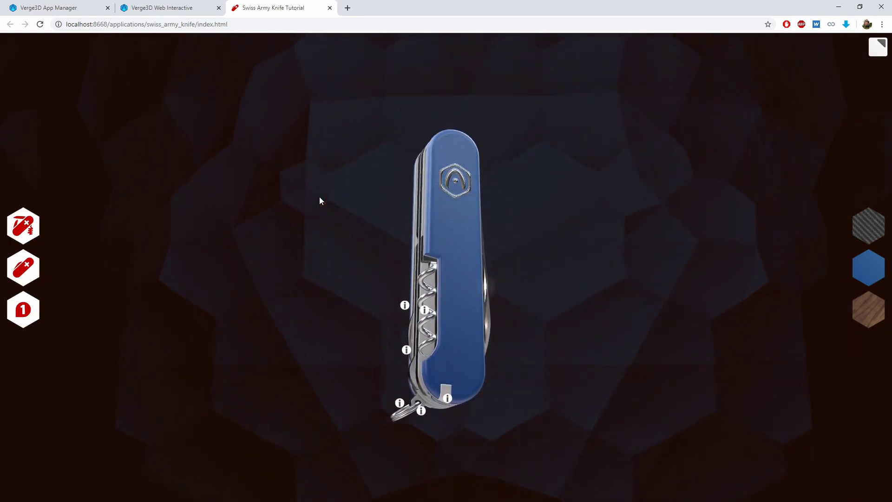
{"action": "left_click_drag", "start_coordinate": [319, 197], "coordinate": [300, 229]}
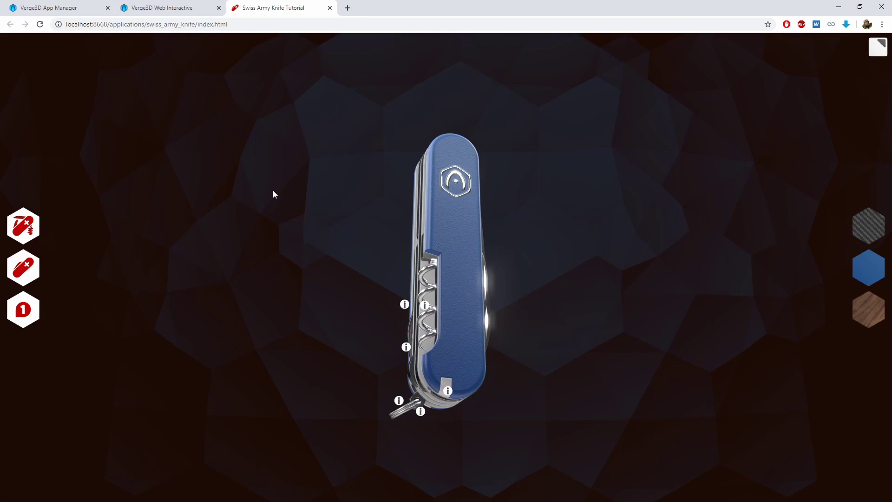
Back in Puzzles, pick the 'every frame' block from the Time category
{"action": "left_click", "coordinate": [162, 7]}
{"action": "left_click", "coordinate": [245, 284]}
{"action": "left_click_drag", "start_coordinate": [253, 326], "coordinate": [315, 331]}
{"action": "scroll", "coordinate": [380, 357], "scroll_direction": "down", "scroll_amount": 1}
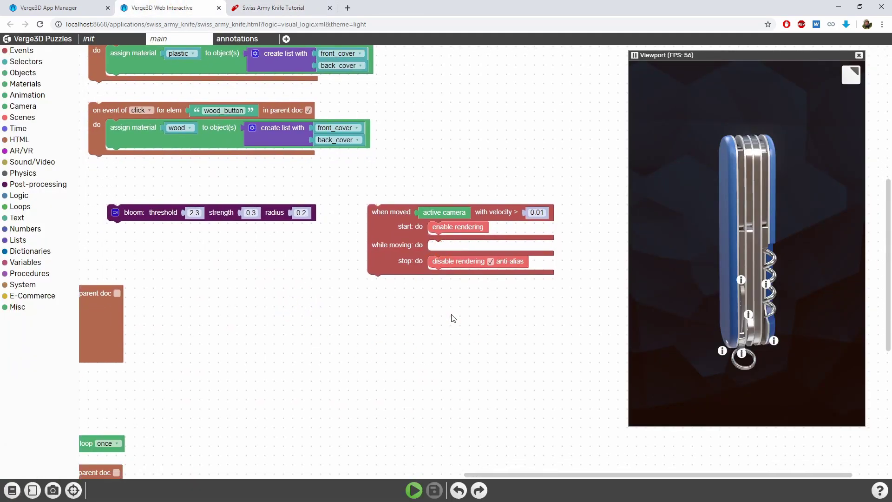
{"action": "left_click", "coordinate": [22, 132]}
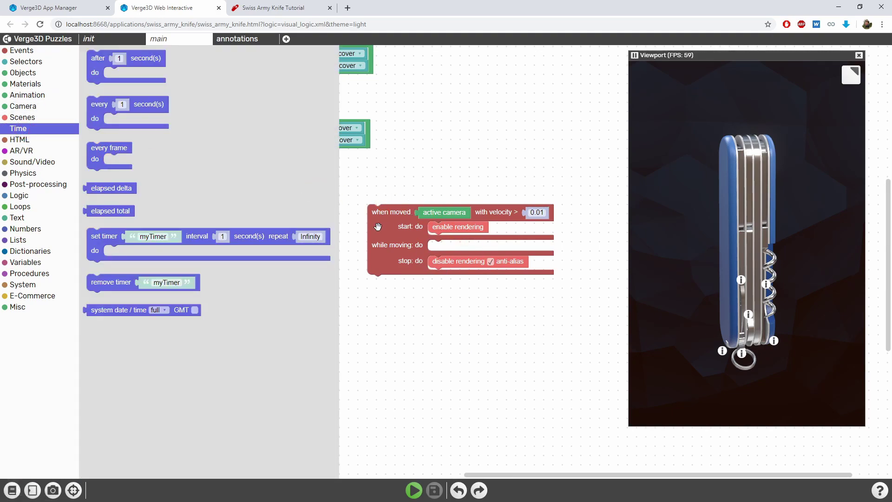
{"action": "left_click", "coordinate": [125, 149]}
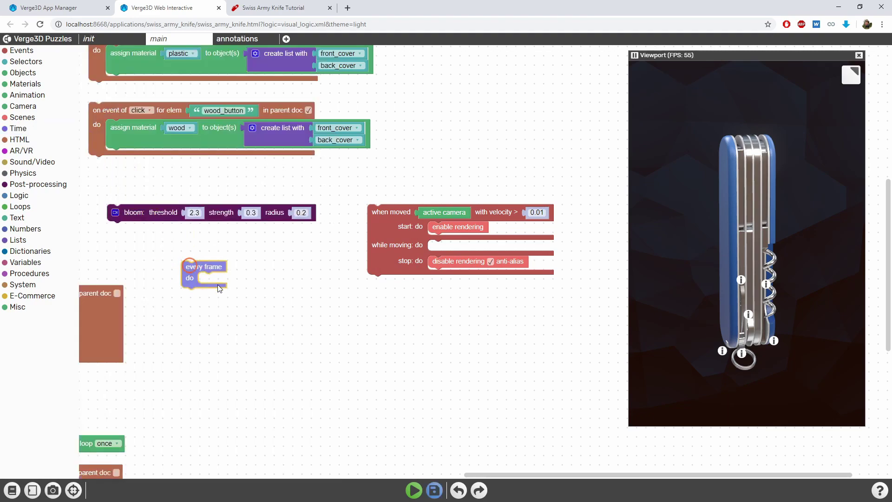
Drop 'every frame', create camera_moving, and place a 'set camera_moving to' block
{"action": "left_click_drag", "start_coordinate": [101, 155], "coordinate": [378, 337]}
{"action": "left_click_drag", "start_coordinate": [307, 330], "coordinate": [270, 305]}
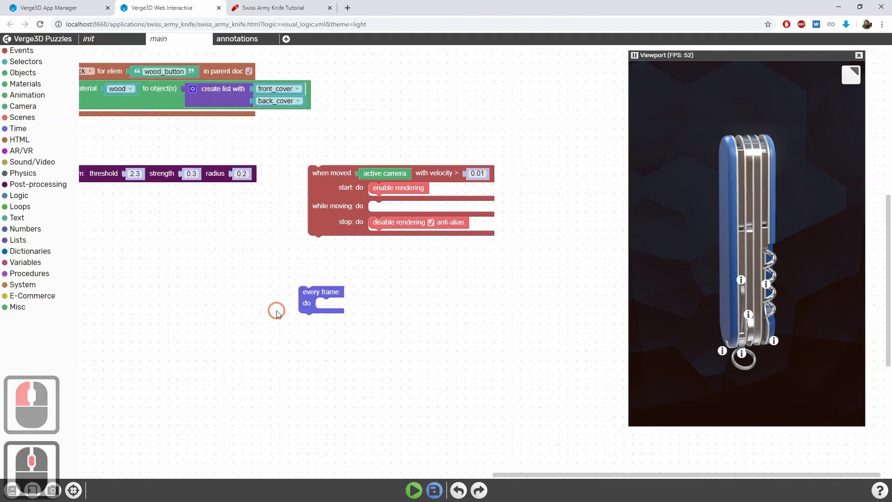
{"action": "left_click", "coordinate": [28, 264]}
{"action": "left_click", "coordinate": [116, 59]}
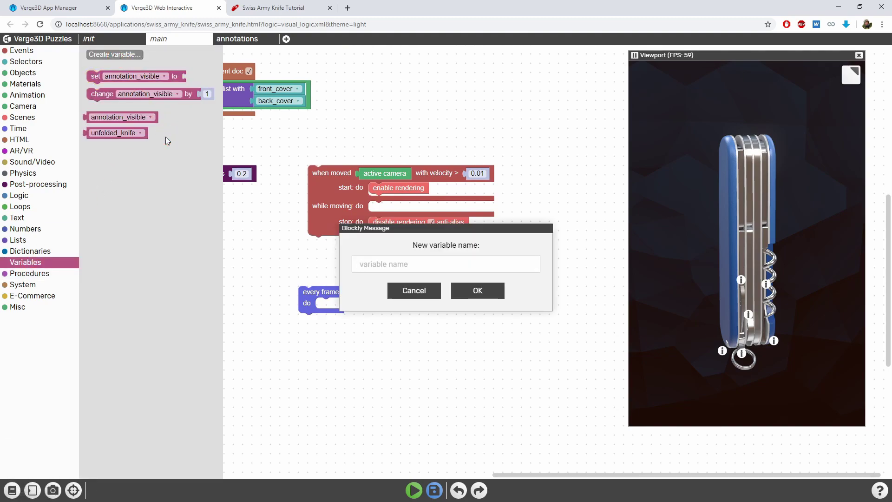
{"action": "type", "text": "camera"}
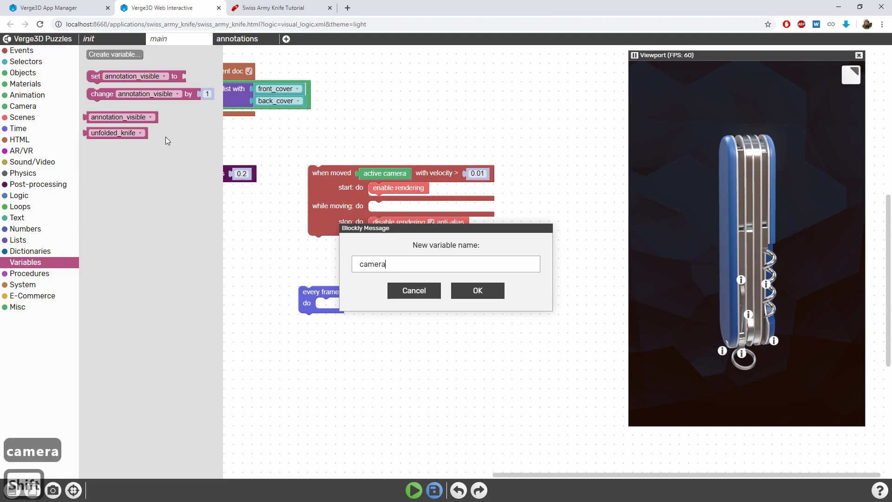
{"action": "type", "text": "_moving"}
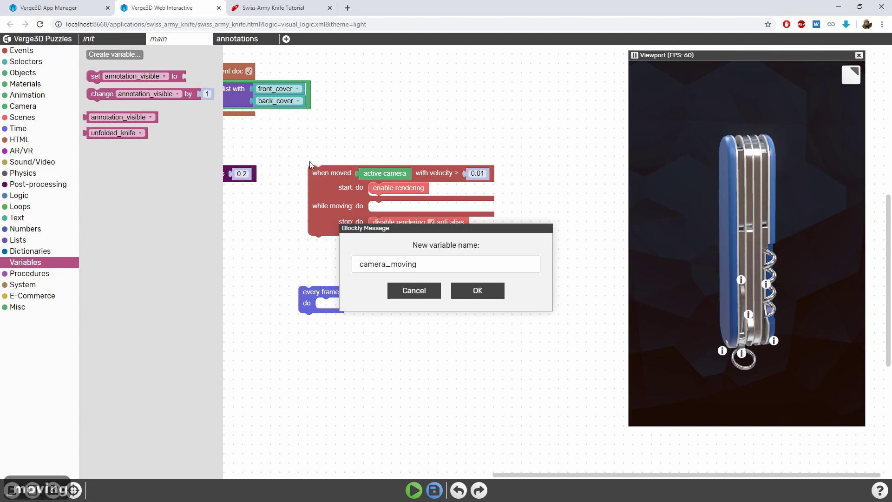
{"action": "left_click", "coordinate": [477, 291]}
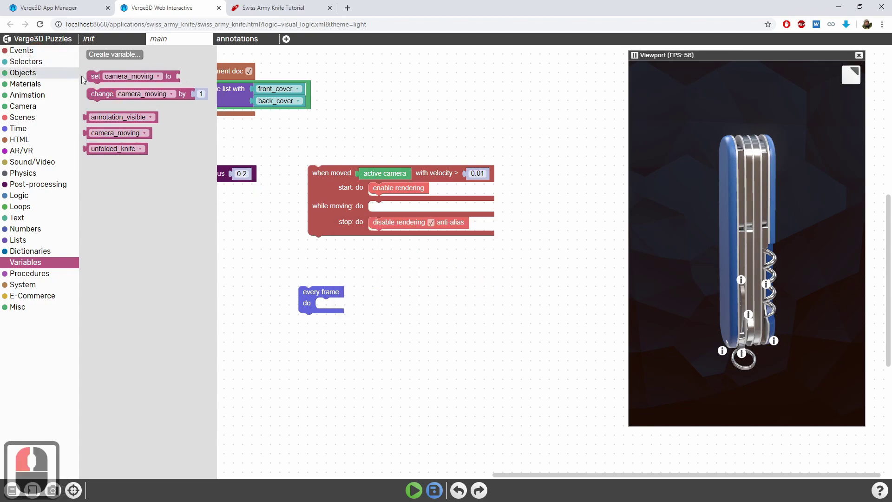
{"action": "mouse_move", "coordinate": [99, 79]}
{"action": "left_mouse_down"}
{"action": "mouse_move", "coordinate": [382, 105]}
{"action": "mouse_move", "coordinate": [323, 139]}
{"action": "left_mouse_up"}
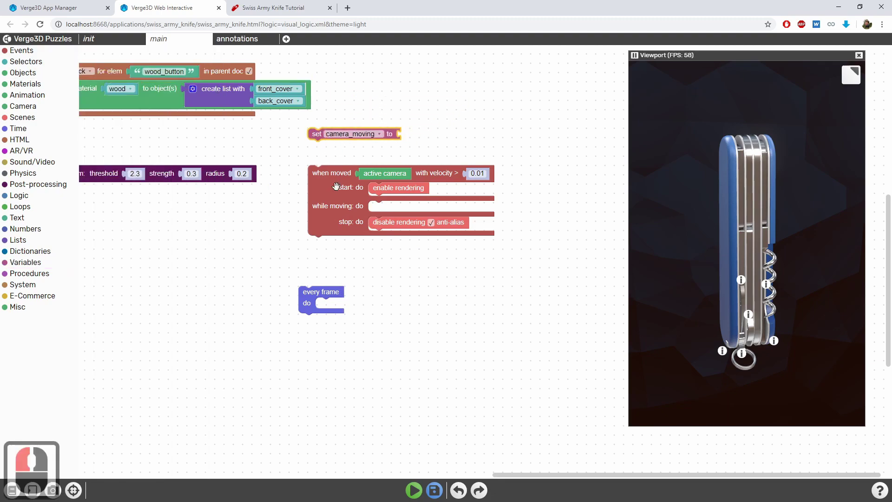
Plug a Logic boolean into 'set camera_moving to' and switch it to false
{"action": "left_click_drag", "start_coordinate": [317, 288], "coordinate": [326, 335]}
{"action": "left_click_drag", "start_coordinate": [313, 206], "coordinate": [314, 252]}
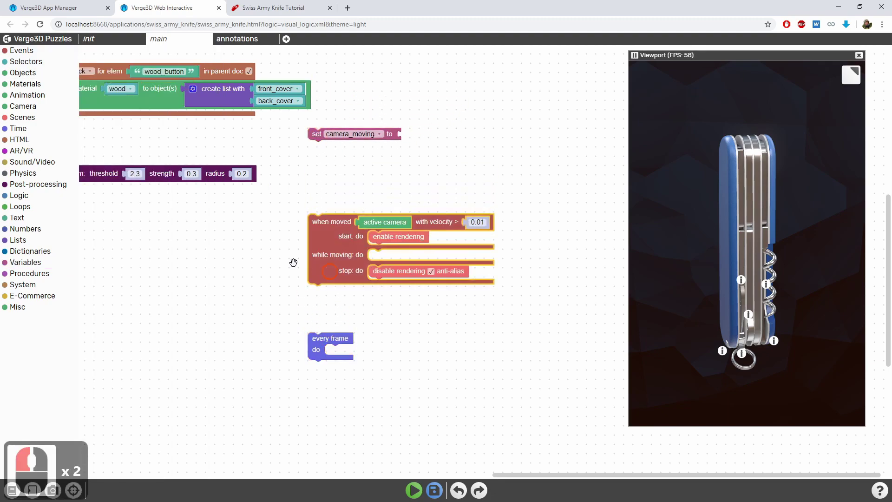
{"action": "left_click", "coordinate": [19, 196]}
{"action": "left_click", "coordinate": [88, 231]}
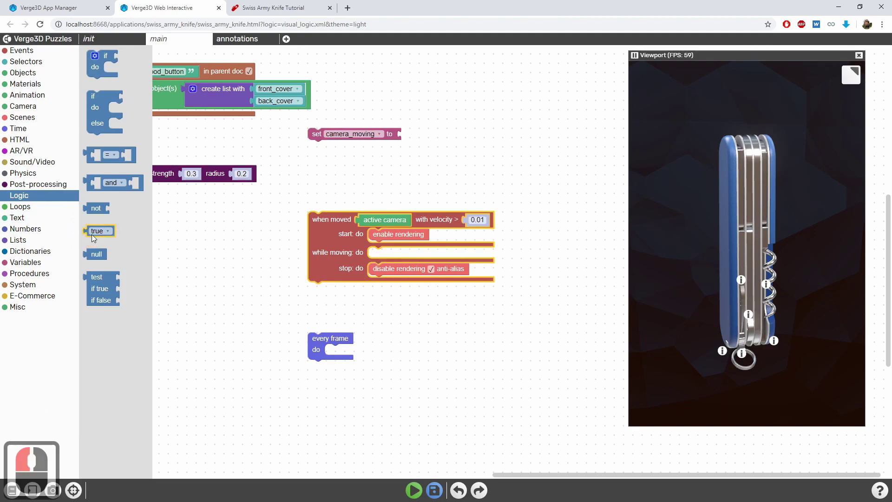
{"action": "left_click_drag", "start_coordinate": [87, 230], "coordinate": [418, 135]}
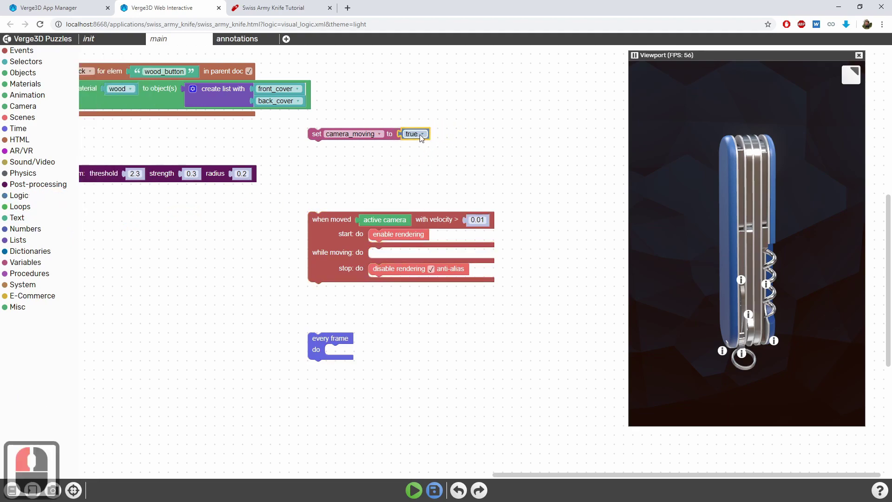
{"action": "left_click", "coordinate": [420, 135]}
{"action": "left_click", "coordinate": [405, 164]}
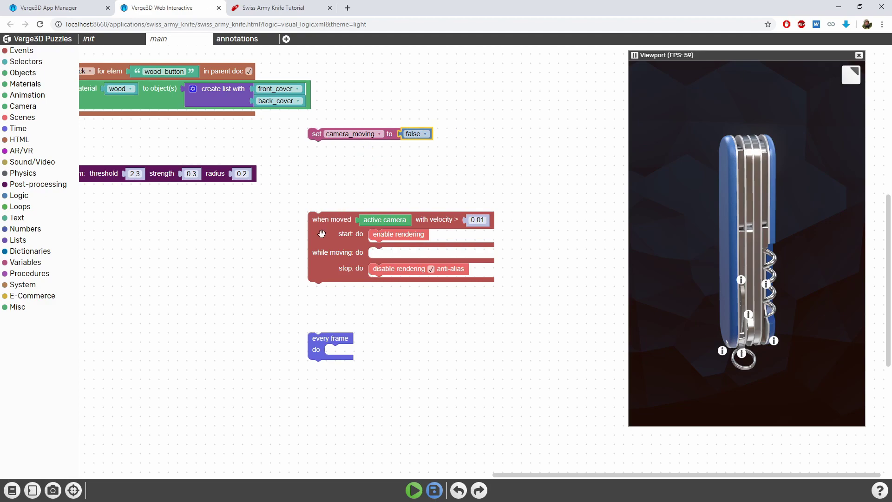
{"action": "scroll", "coordinate": [331, 170], "scroll_direction": "down", "scroll_amount": 1}
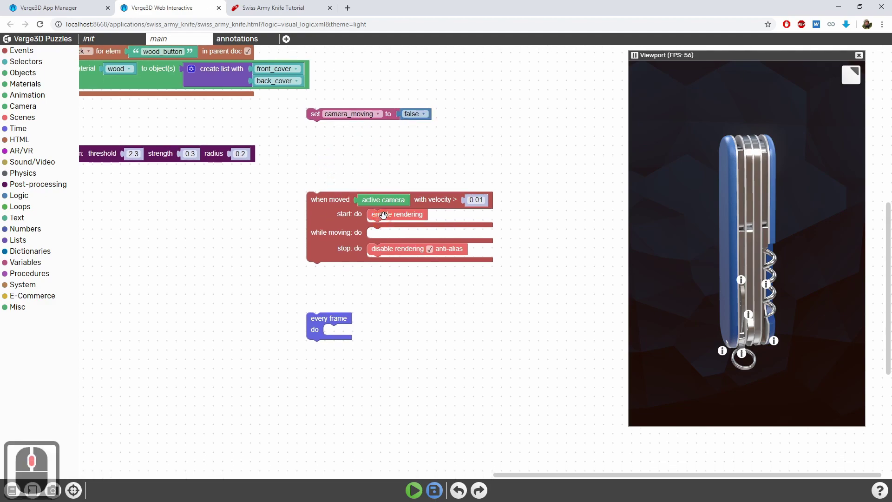
Move the rendering blocks out of 'when moved' and set camera_moving true on start
{"action": "left_click_drag", "start_coordinate": [383, 215], "coordinate": [425, 309]}
{"action": "left_click_drag", "start_coordinate": [390, 249], "coordinate": [403, 355]}
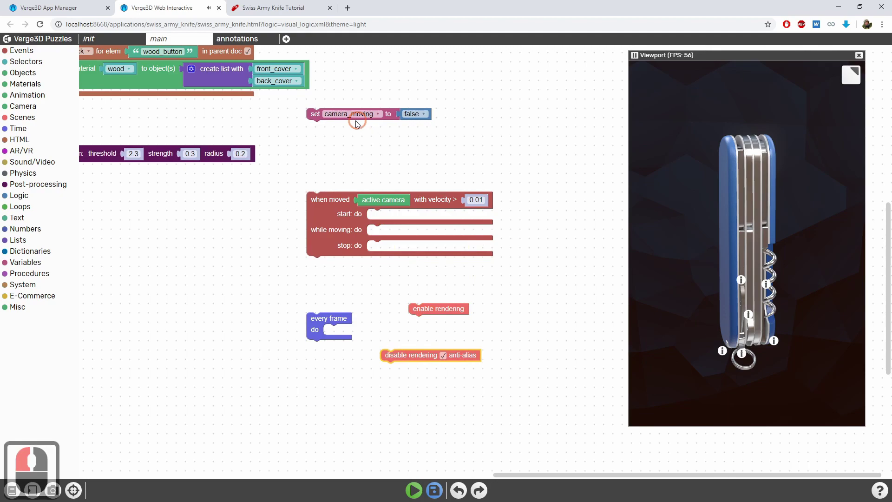
{"action": "left_click", "coordinate": [319, 115]}
{"action": "key", "text": "ctrl+c"}
{"action": "key", "text": "ctrl+v"}
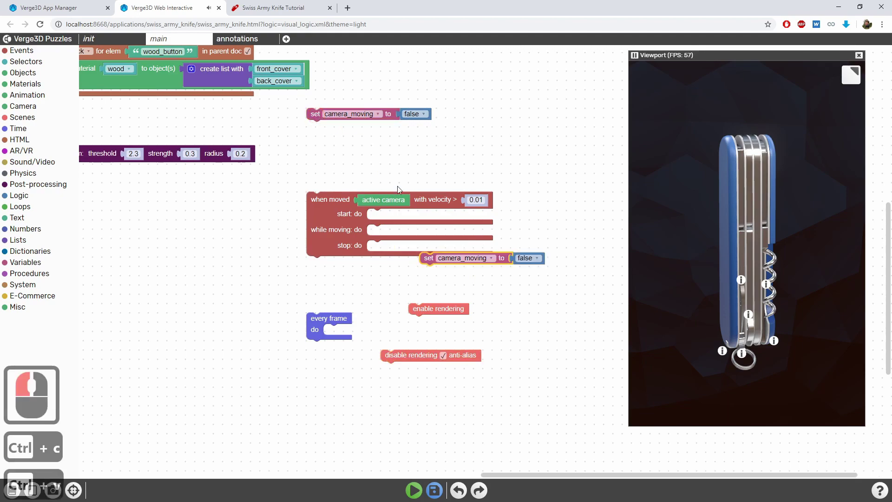
{"action": "left_click_drag", "start_coordinate": [428, 256], "coordinate": [377, 214]}
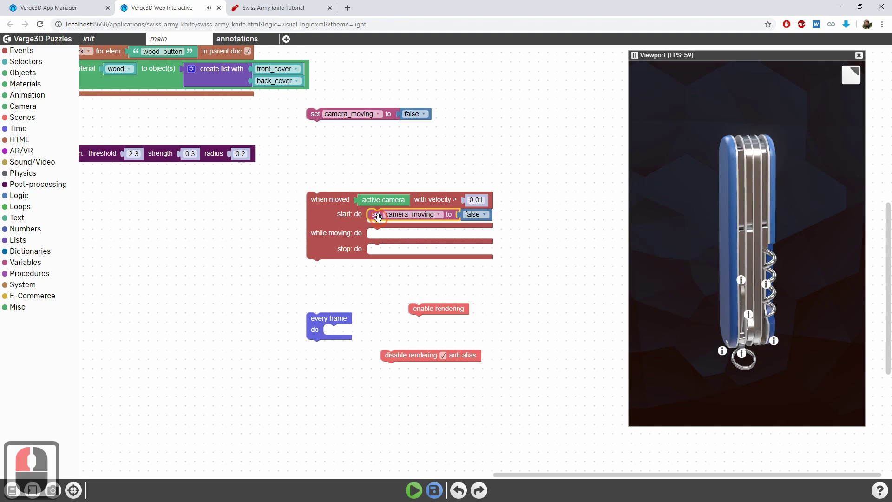
{"action": "left_click", "coordinate": [479, 215]}
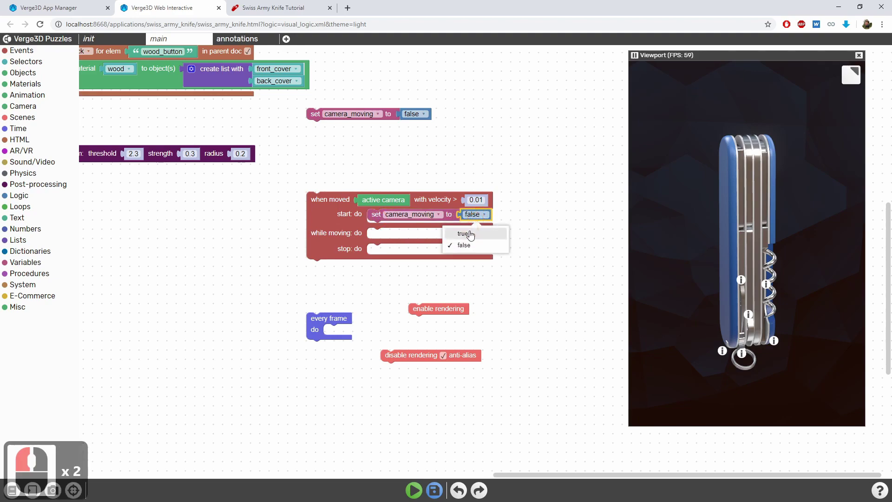
{"action": "left_click", "coordinate": [463, 234]}
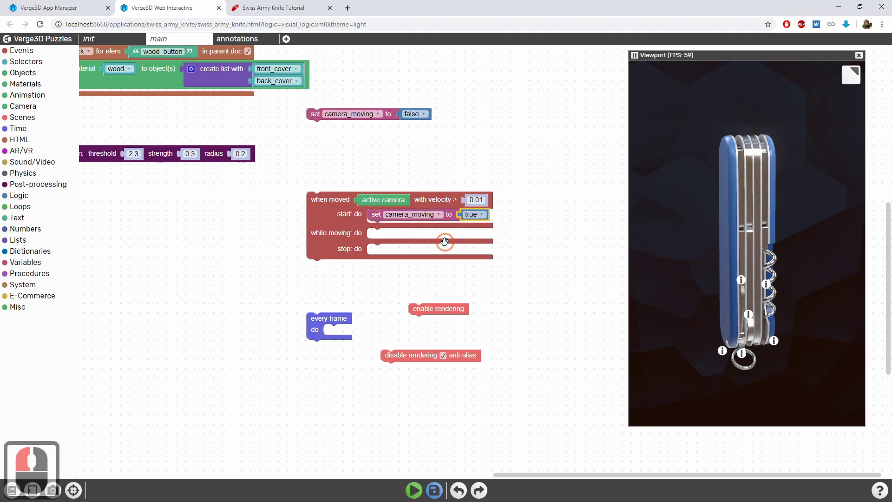
Add a copied setter setting camera_moving false on stop, and save
{"action": "left_click", "coordinate": [375, 215]}
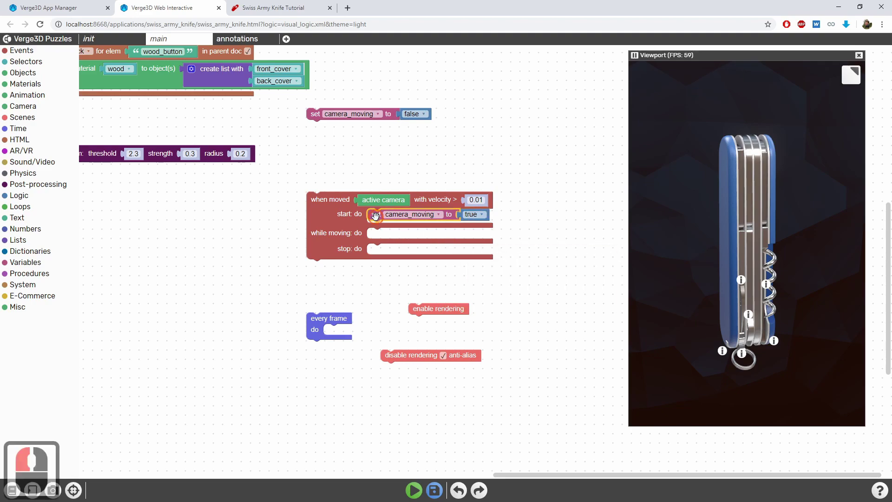
{"action": "key", "text": "ctrl+c"}
{"action": "key", "text": "ctrl+v"}
{"action": "left_click_drag", "start_coordinate": [432, 259], "coordinate": [387, 249]}
{"action": "left_click", "coordinate": [474, 251]}
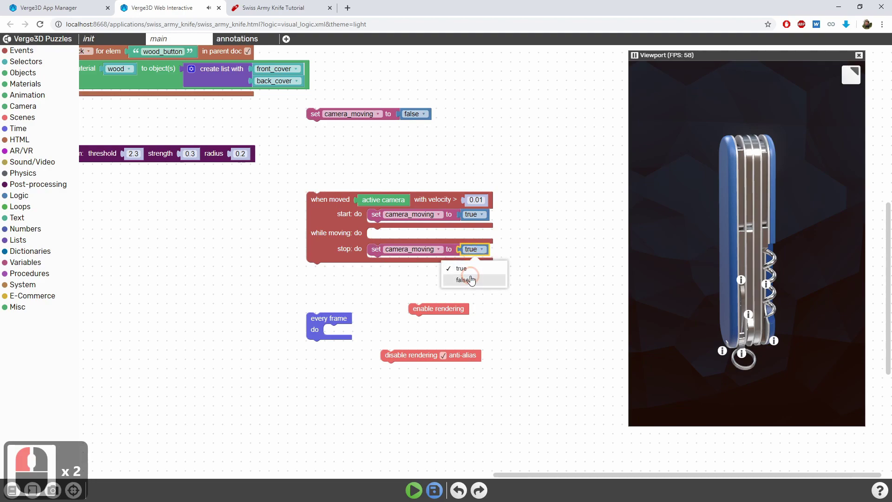
{"action": "left_click", "coordinate": [471, 279]}
{"action": "scroll", "coordinate": [490, 299], "scroll_direction": "down", "scroll_amount": 1}
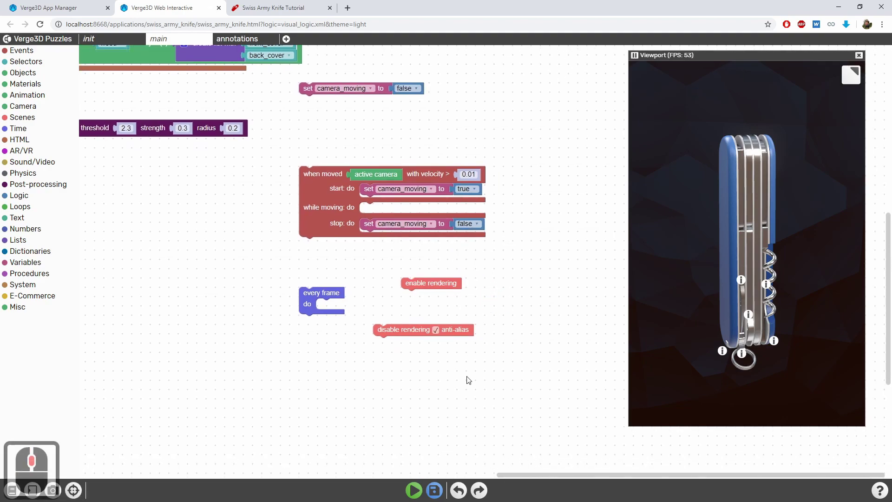
{"action": "left_click", "coordinate": [434, 490]}
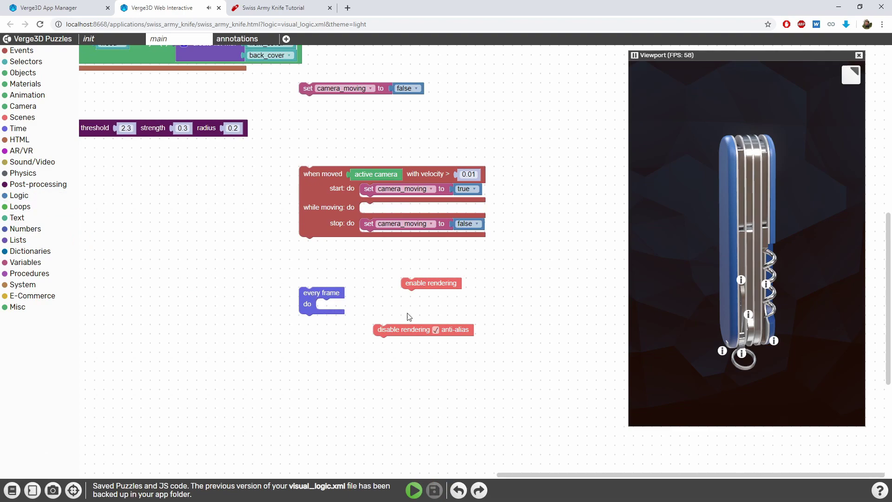
{"action": "left_click", "coordinate": [308, 304]}
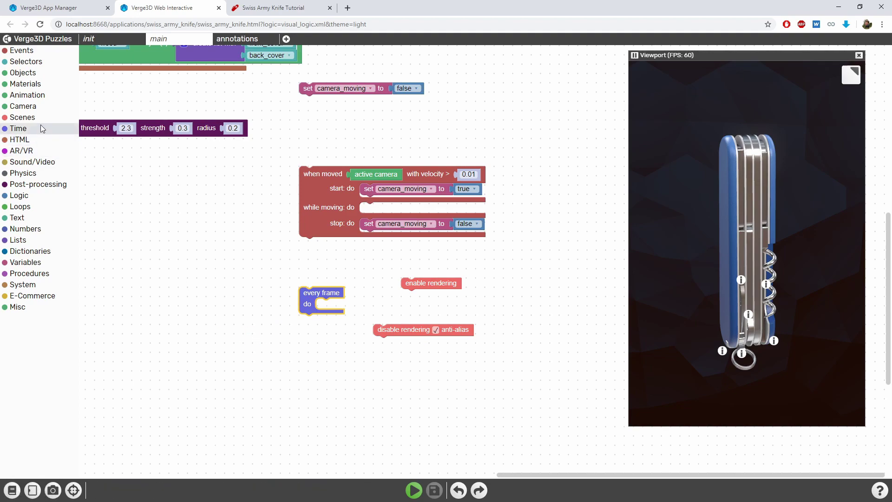
Put an if block checking 'camera_moving = true' inside 'every frame'
{"action": "left_click", "coordinate": [21, 198]}
{"action": "mouse_move", "coordinate": [99, 72]}
{"action": "left_mouse_down"}
{"action": "mouse_move", "coordinate": [335, 333]}
{"action": "mouse_move", "coordinate": [331, 327]}
{"action": "left_mouse_up"}
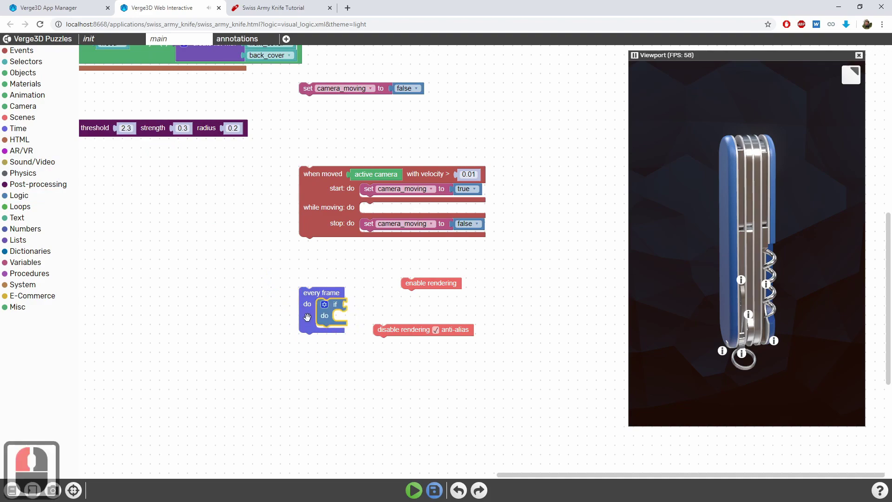
{"action": "left_click_drag", "start_coordinate": [307, 293], "coordinate": [298, 315]}
{"action": "left_click_drag", "start_coordinate": [316, 405], "coordinate": [317, 366]}
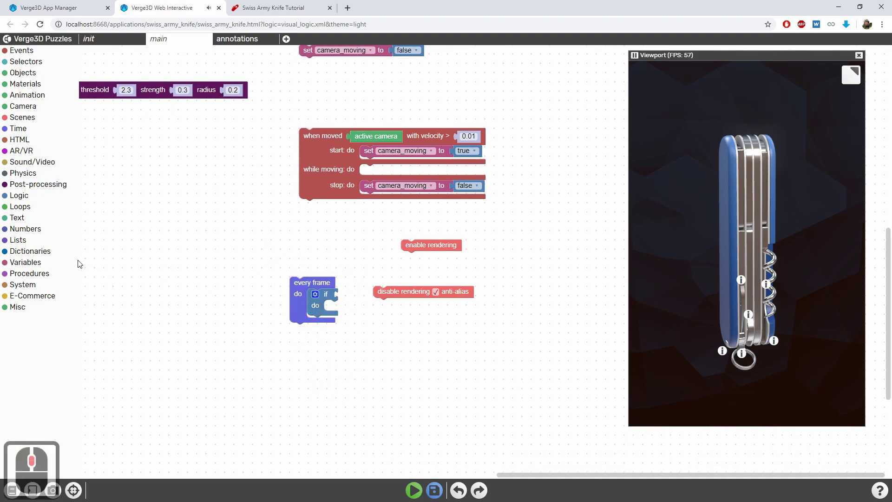
{"action": "left_click", "coordinate": [19, 196]}
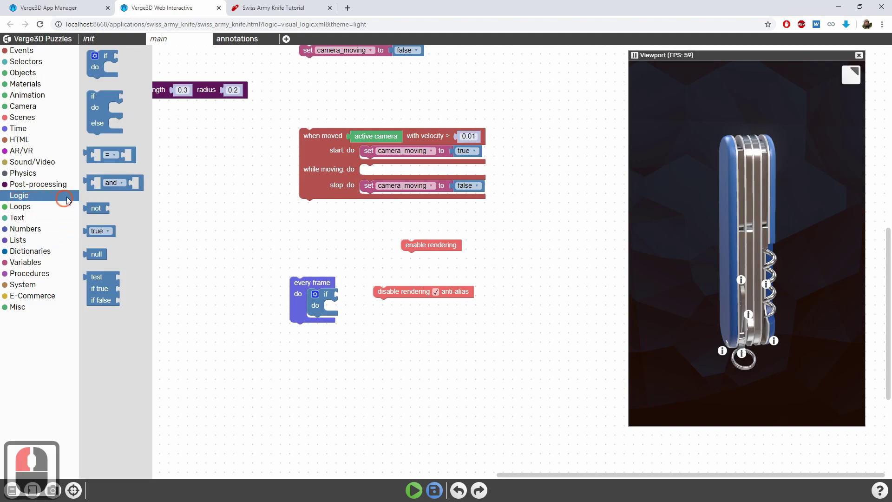
{"action": "left_click_drag", "start_coordinate": [88, 153], "coordinate": [346, 296]}
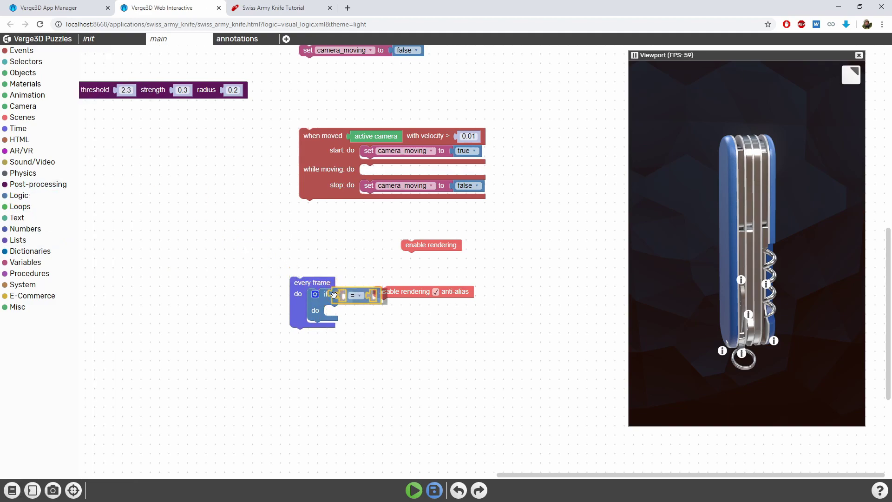
{"action": "mouse_move", "coordinate": [402, 293]}
{"action": "left_mouse_down"}
{"action": "mouse_move", "coordinate": [430, 384]}
{"action": "mouse_move", "coordinate": [416, 386]}
{"action": "left_mouse_up"}
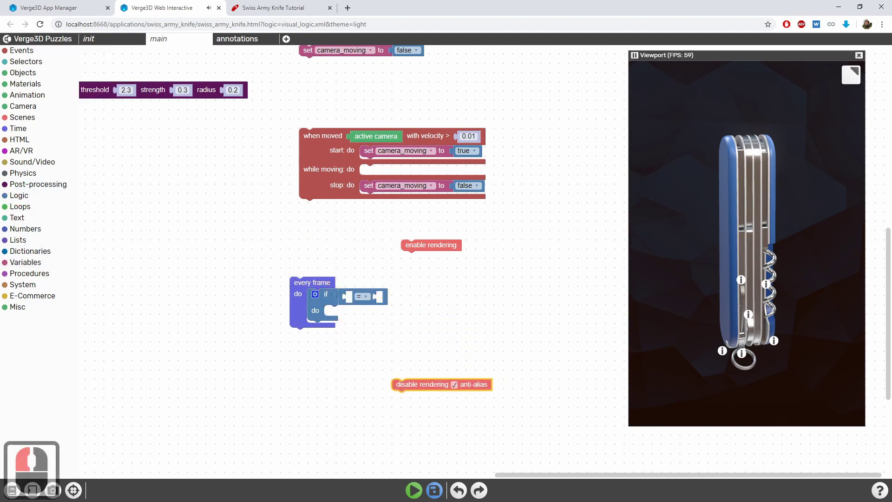
{"action": "left_click", "coordinate": [27, 263]}
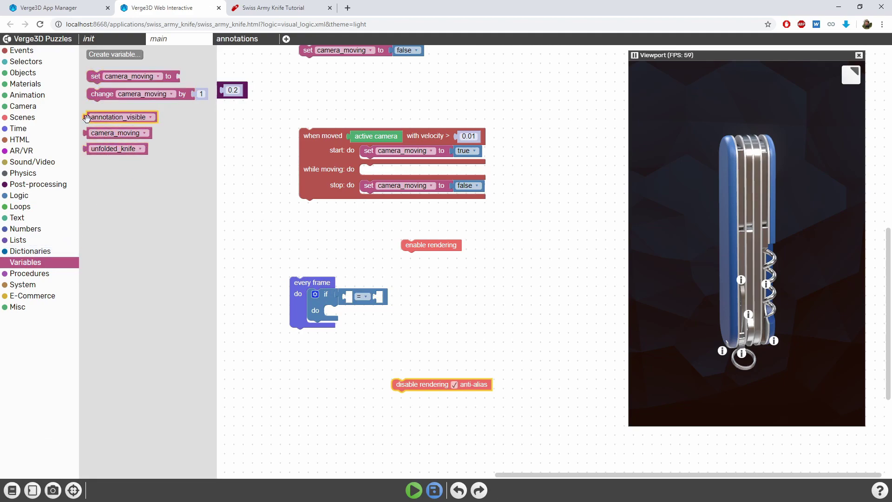
{"action": "left_click_drag", "start_coordinate": [85, 132], "coordinate": [347, 297]}
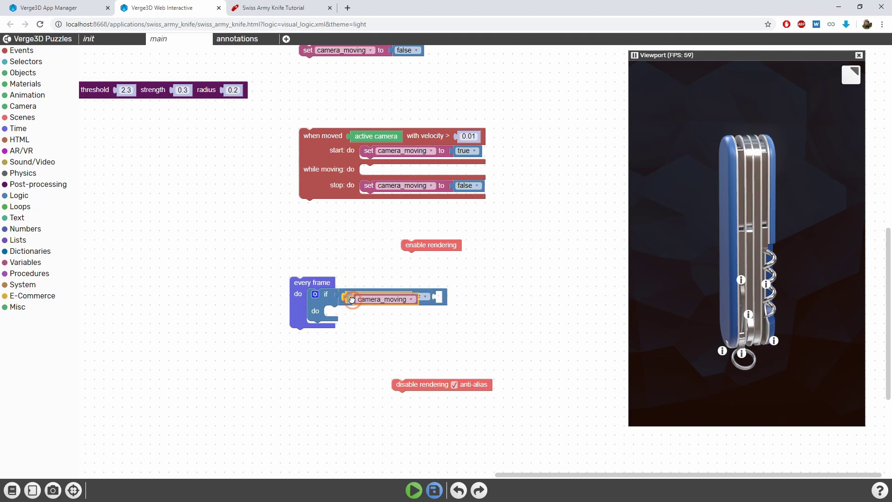
{"action": "left_click", "coordinate": [21, 195]}
{"action": "left_click", "coordinate": [88, 153]}
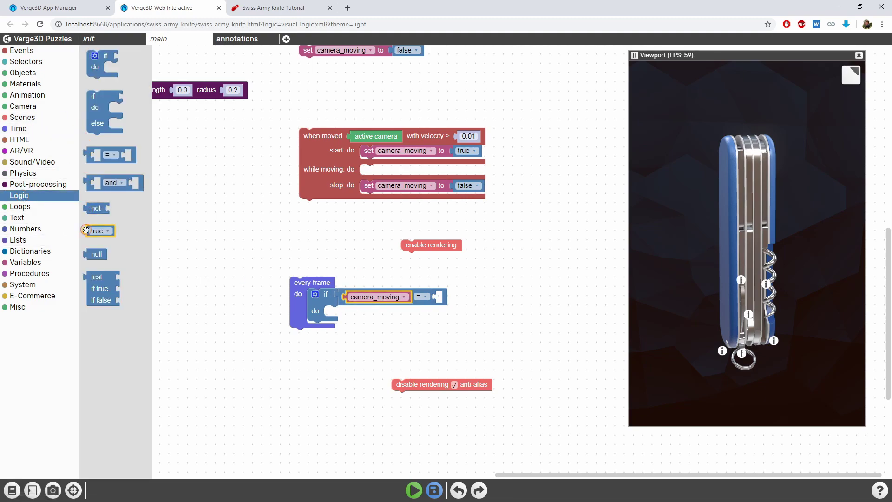
{"action": "left_click_drag", "start_coordinate": [86, 230], "coordinate": [446, 298]}
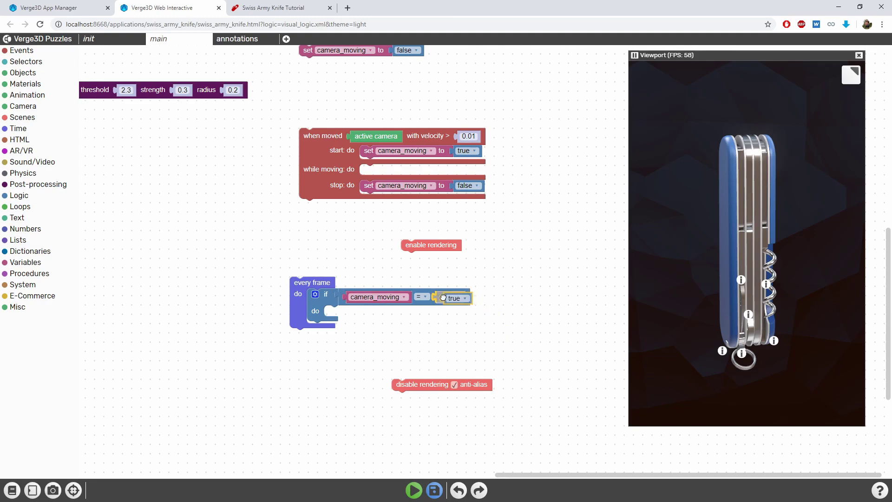
Enable rendering in the if branch, add an else, and disable rendering there
{"action": "left_click_drag", "start_coordinate": [415, 246], "coordinate": [338, 320]}
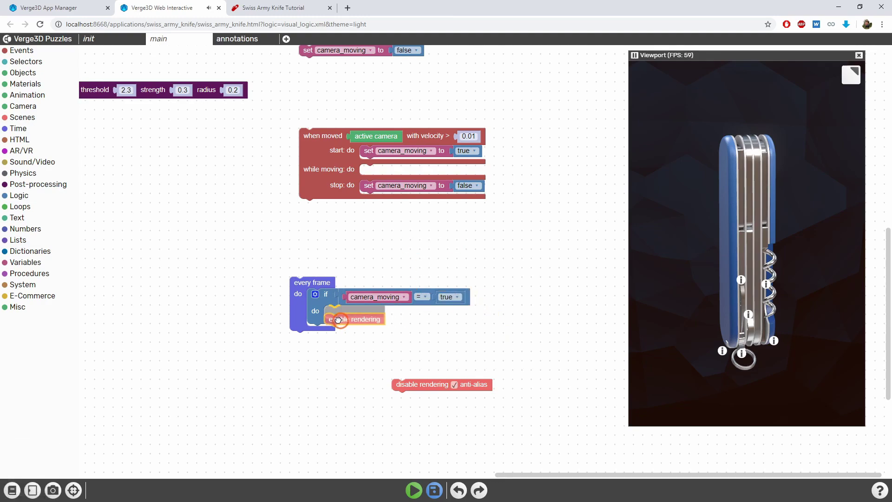
{"action": "left_click", "coordinate": [322, 295]}
{"action": "left_click", "coordinate": [315, 295]}
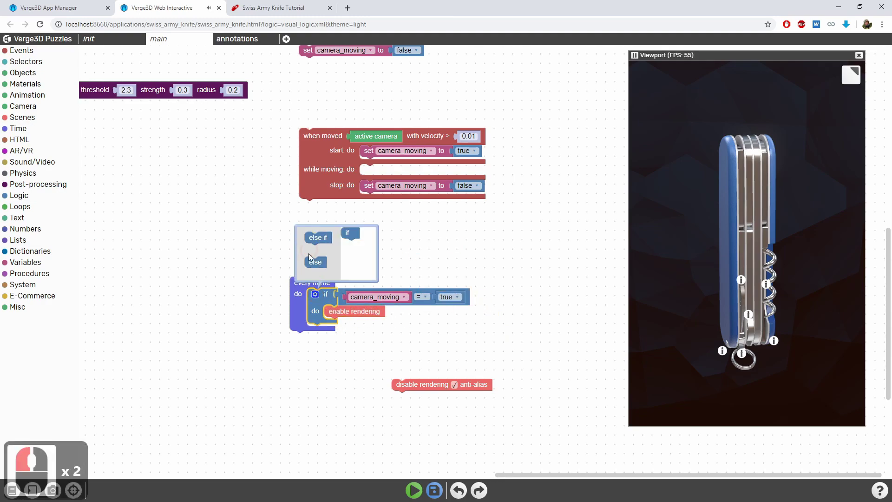
{"action": "left_click_drag", "start_coordinate": [314, 261], "coordinate": [352, 246]}
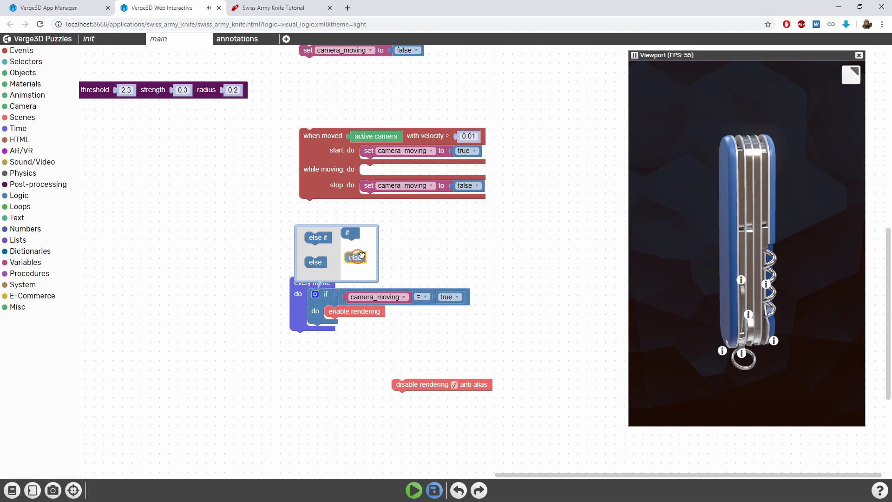
{"action": "left_click", "coordinate": [316, 295]}
{"action": "left_click_drag", "start_coordinate": [409, 387], "coordinate": [352, 338]}
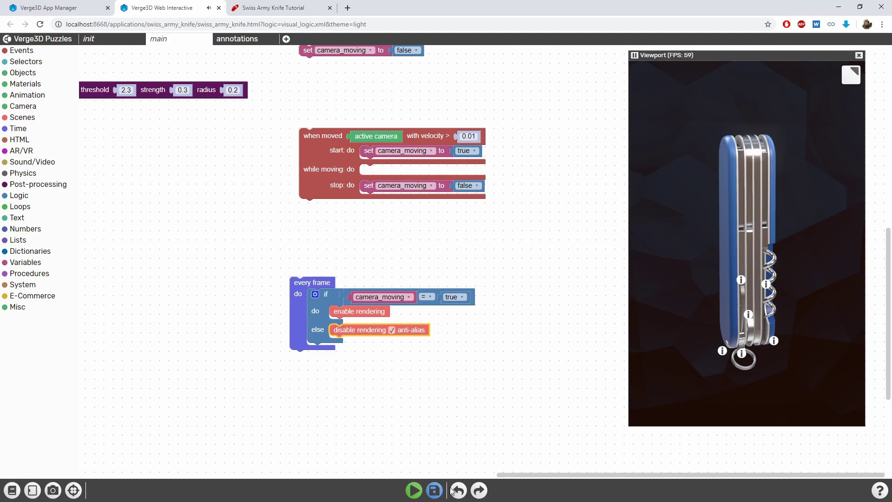
{"action": "scroll", "coordinate": [225, 308], "scroll_direction": "down", "scroll_amount": 4}
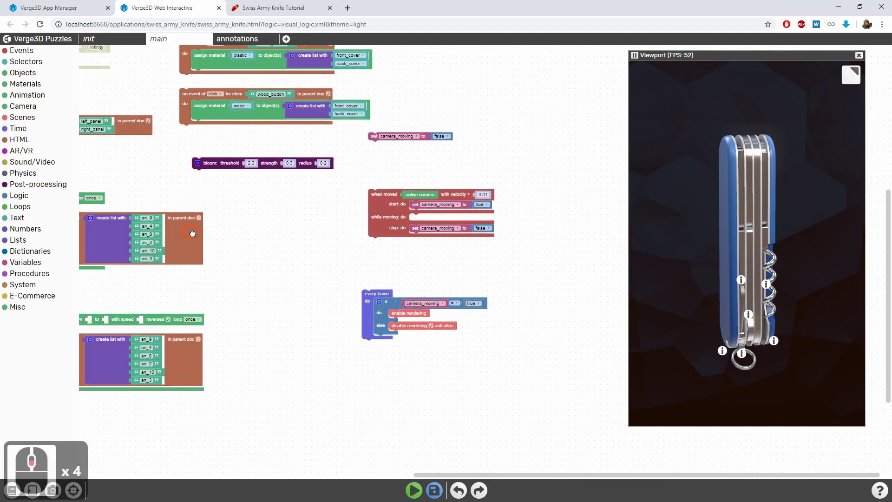
{"action": "scroll", "coordinate": [225, 150], "scroll_direction": "up", "scroll_amount": 2}
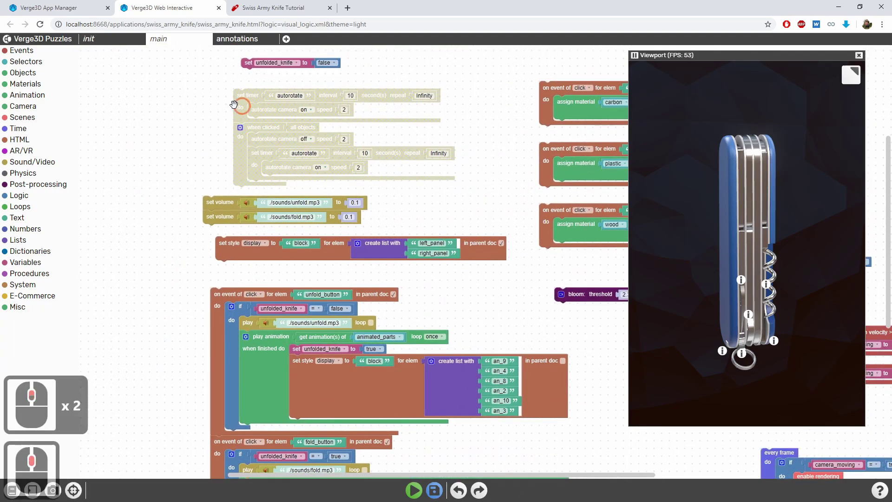
Re-enable the disabled autorotate timer and when-clicked puzzles
{"action": "right_click", "coordinate": [237, 105]}
{"action": "left_click", "coordinate": [264, 161]}
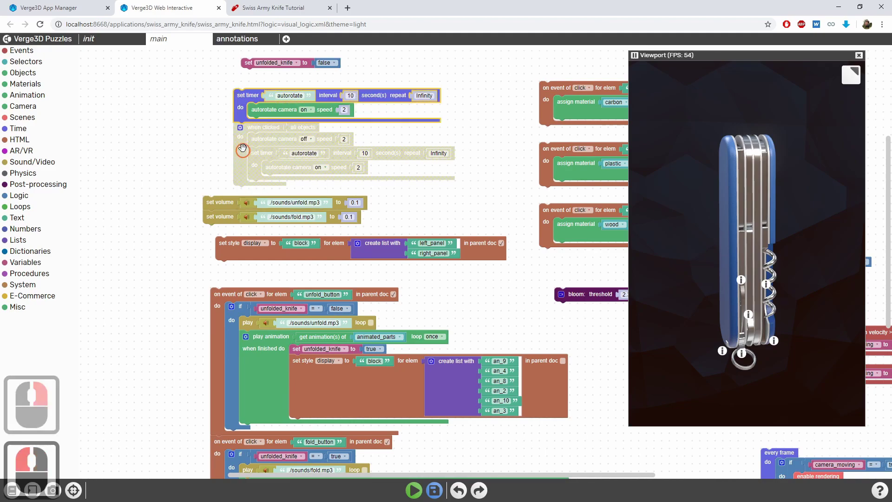
{"action": "left_click", "coordinate": [242, 149]}
{"action": "right_click", "coordinate": [243, 148]}
{"action": "left_click", "coordinate": [251, 193]}
{"action": "left_click", "coordinate": [576, 423]}
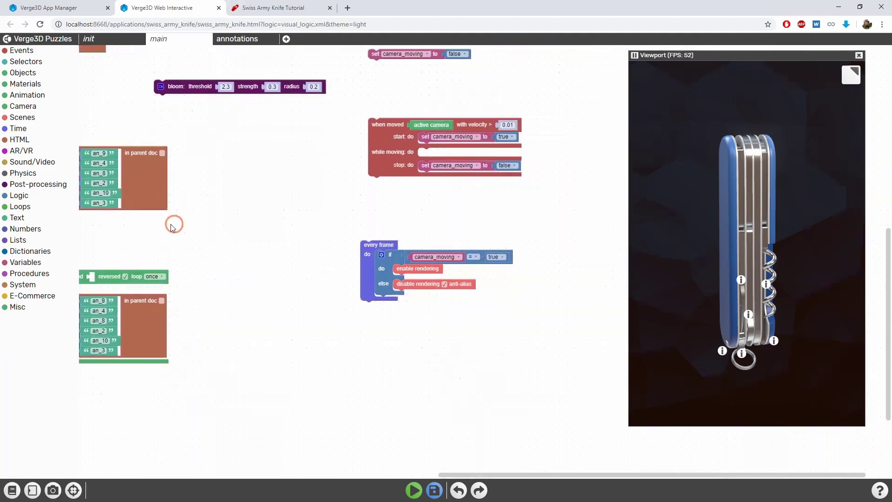
Save the puzzles and reload the Swiss Army Knife app with Ctrl+R
{"action": "left_click_drag", "start_coordinate": [525, 388], "coordinate": [134, 237]}
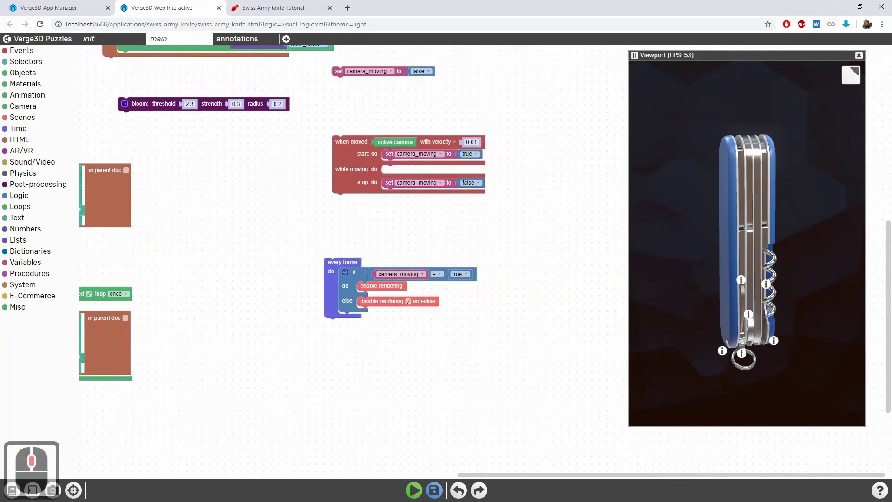
{"action": "left_click", "coordinate": [435, 492]}
{"action": "left_click", "coordinate": [279, 8]}
{"action": "key", "text": "ctrl+r"}
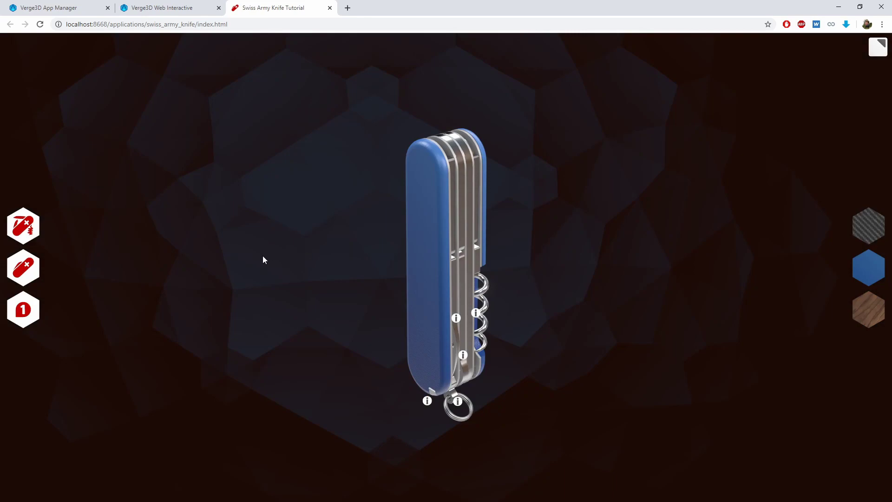
Orbit the reloaded knife to a frontal view, then glance back at the Puzzles workspace
{"action": "mouse_move", "coordinate": [263, 256]}
{"action": "left_mouse_down"}
{"action": "mouse_move", "coordinate": [453, 224]}
{"action": "mouse_move", "coordinate": [529, 250]}
{"action": "left_mouse_up"}
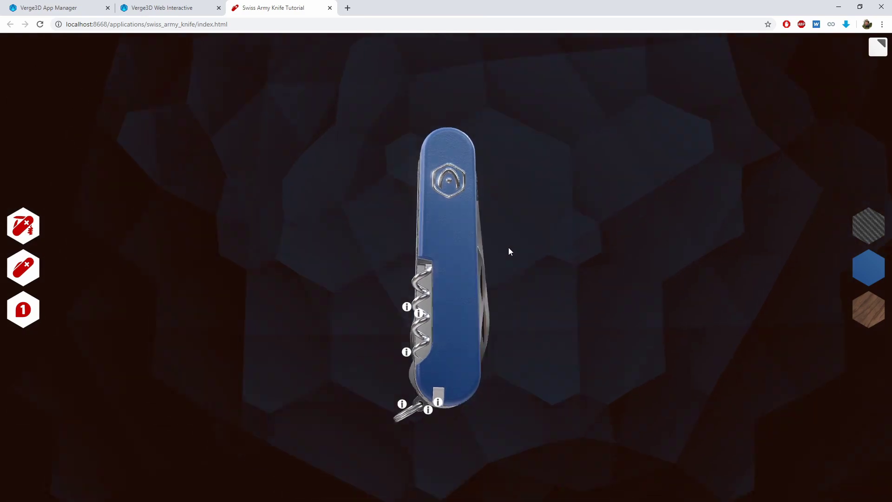
{"action": "left_click_drag", "start_coordinate": [528, 247], "coordinate": [509, 238]}
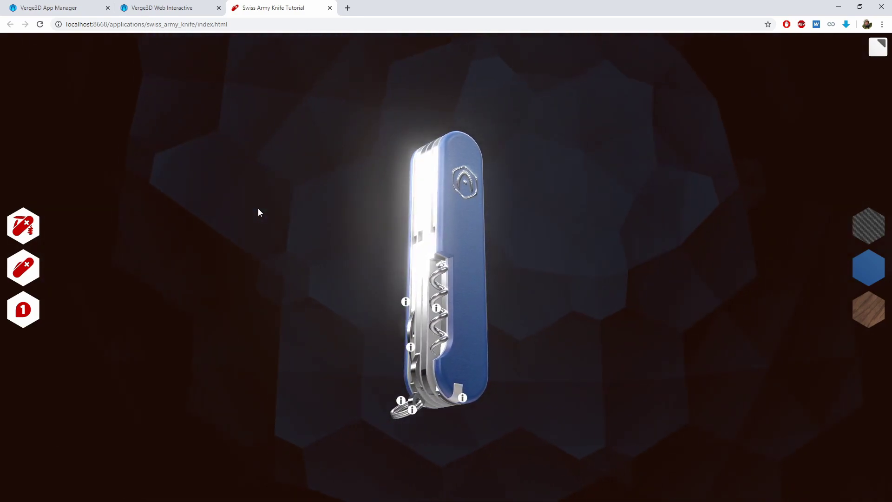
{"action": "left_click", "coordinate": [384, 176]}
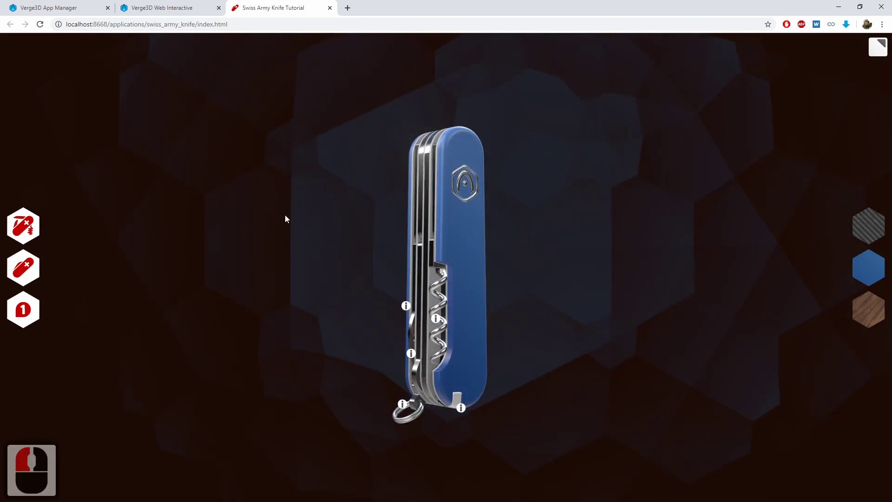
{"action": "key", "text": "ctrl+shift+Tab"}
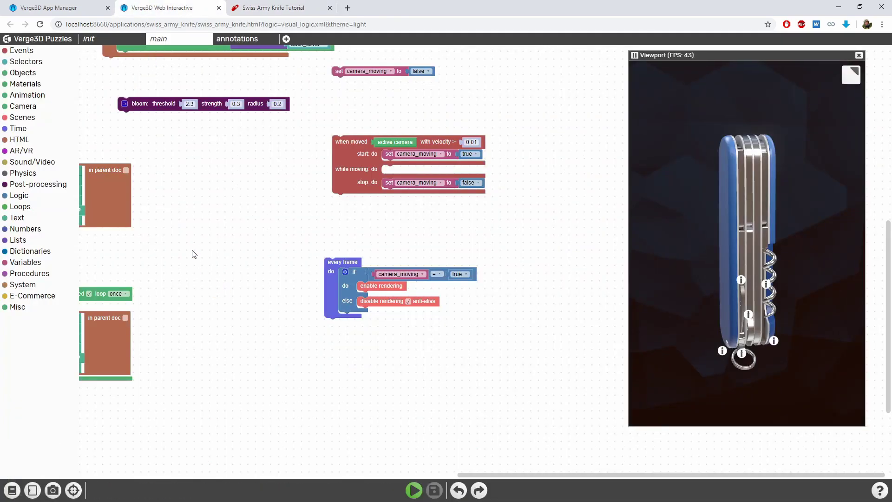
{"action": "left_click_drag", "start_coordinate": [202, 234], "coordinate": [450, 327]}
{"action": "scroll", "coordinate": [365, 350], "scroll_direction": "down", "scroll_amount": 1}
{"action": "scroll", "coordinate": [479, 336], "scroll_direction": "up", "scroll_amount": 1}
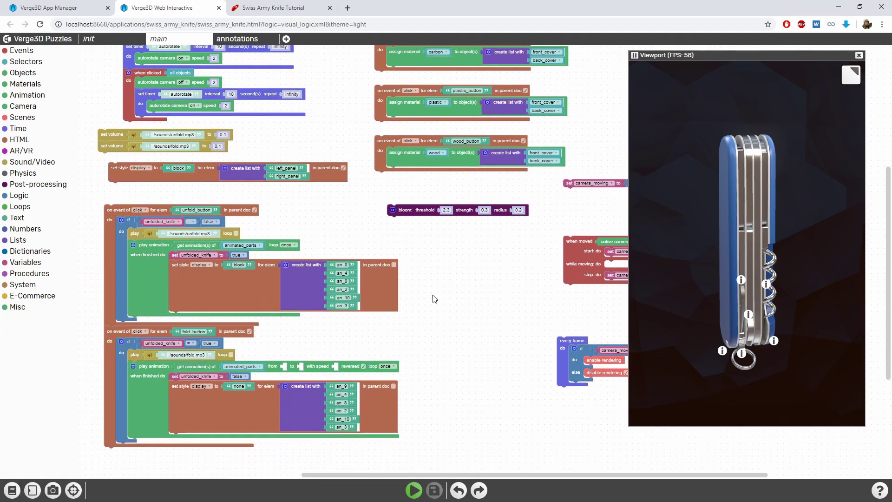
Orbit the knife again and unfold all its tools, then return to Puzzles
{"action": "left_click", "coordinate": [319, 7]}
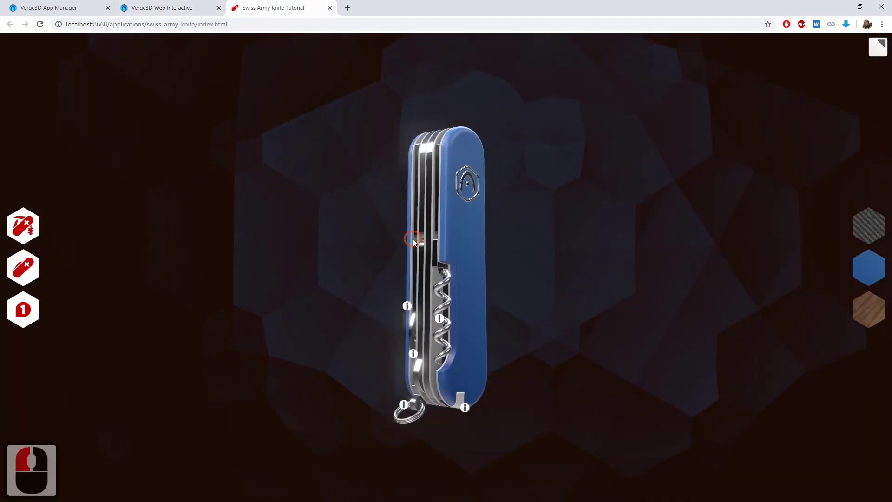
{"action": "left_click_drag", "start_coordinate": [413, 240], "coordinate": [310, 282]}
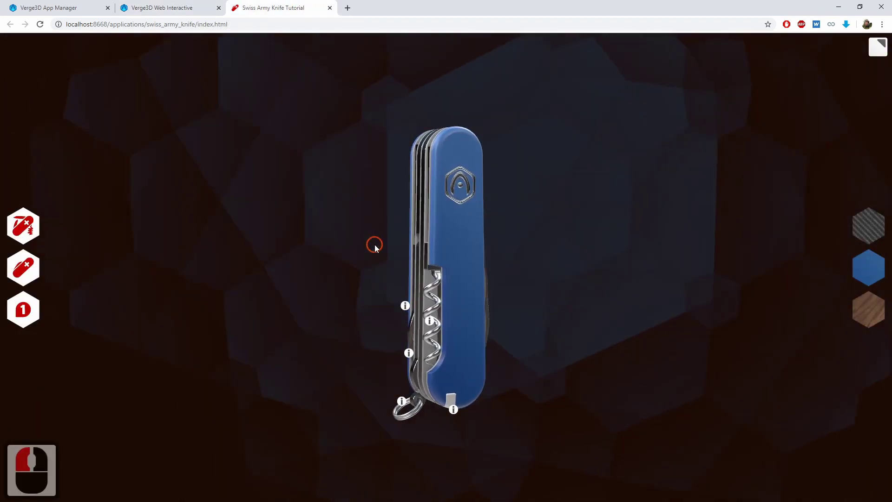
{"action": "left_click", "coordinate": [30, 231]}
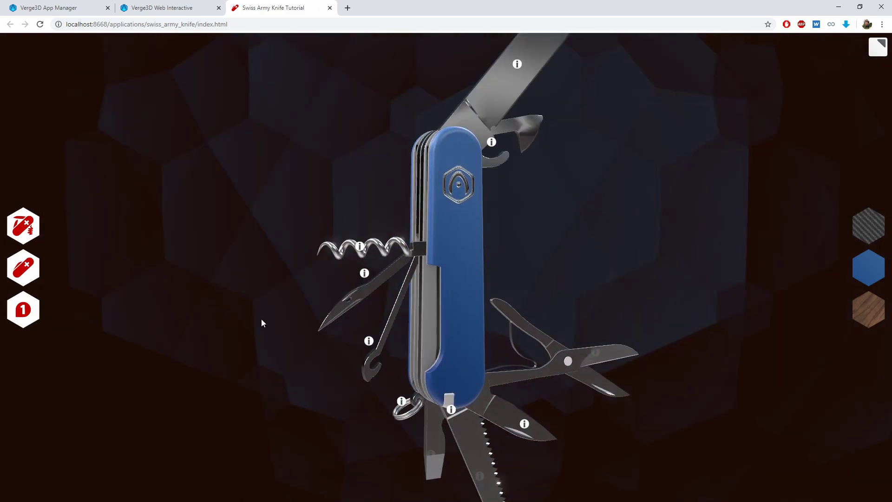
{"action": "left_click", "coordinate": [485, 107]}
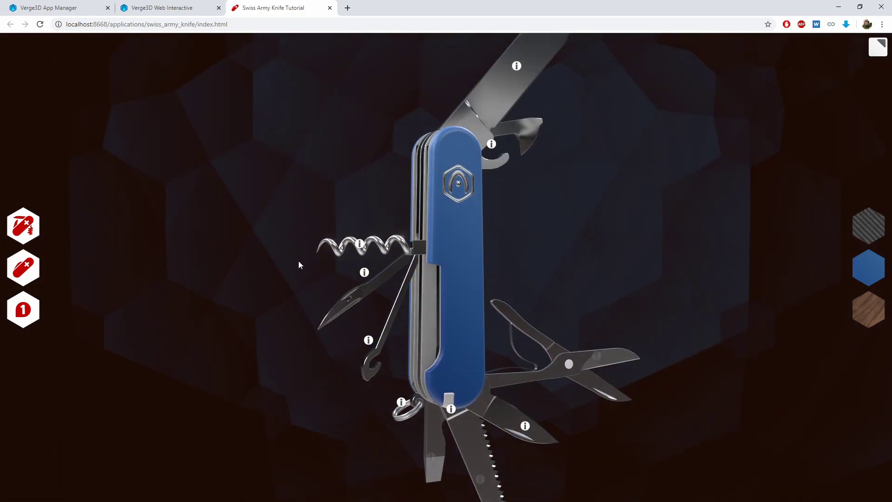
{"action": "left_click", "coordinate": [168, 8]}
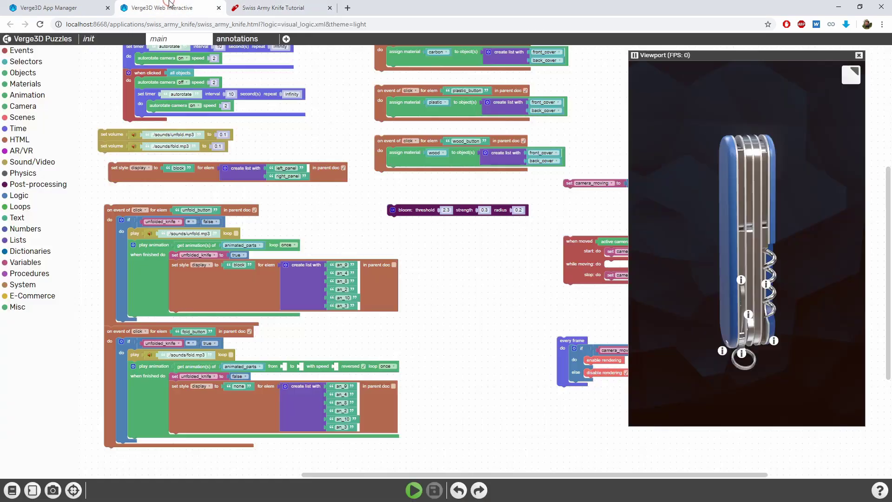
Create the animation_playing variable and attach its setter below the camera_moving initialisation
{"action": "mouse_move", "coordinate": [348, 209]}
{"action": "left_mouse_down"}
{"action": "mouse_move", "coordinate": [358, 209]}
{"action": "mouse_move", "coordinate": [497, 356]}
{"action": "left_mouse_up"}
{"action": "scroll", "coordinate": [500, 358], "scroll_direction": "up", "scroll_amount": 1}
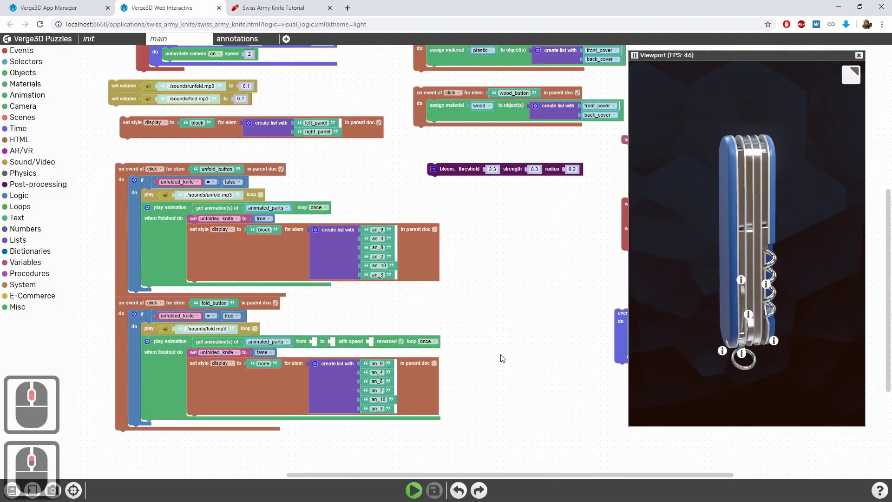
{"action": "left_click", "coordinate": [26, 263]}
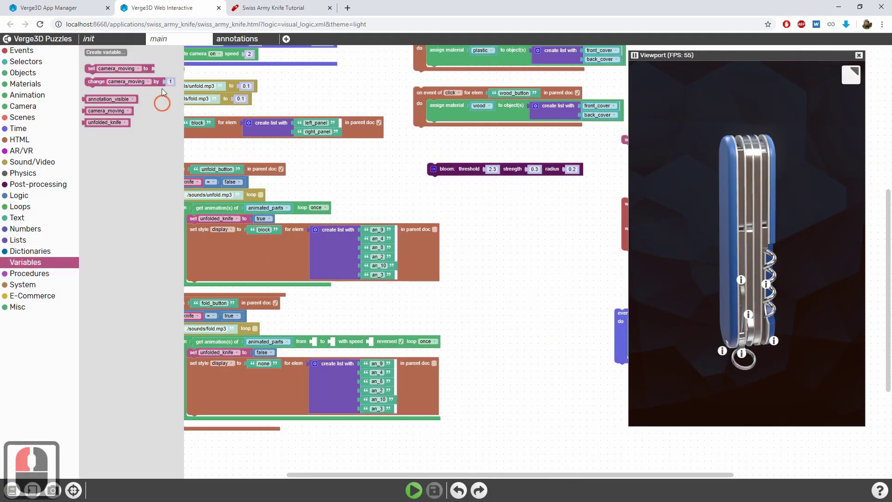
{"action": "left_click", "coordinate": [97, 53]}
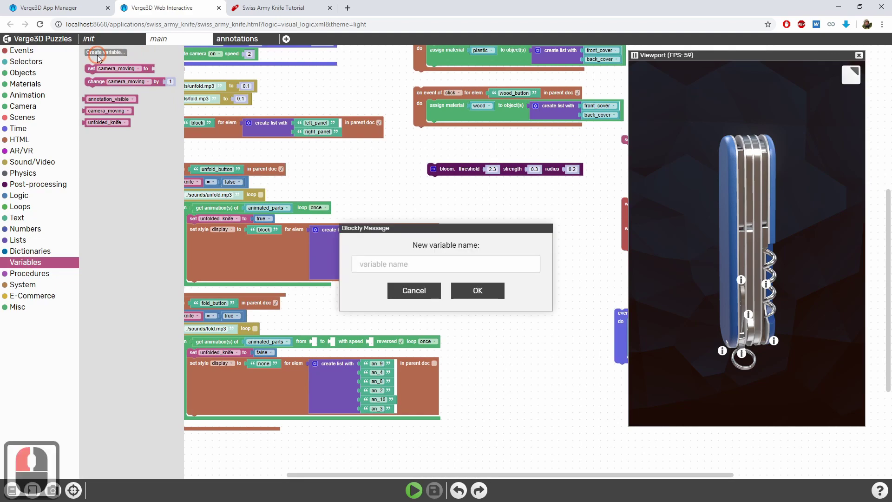
{"action": "type", "text": "animation"}
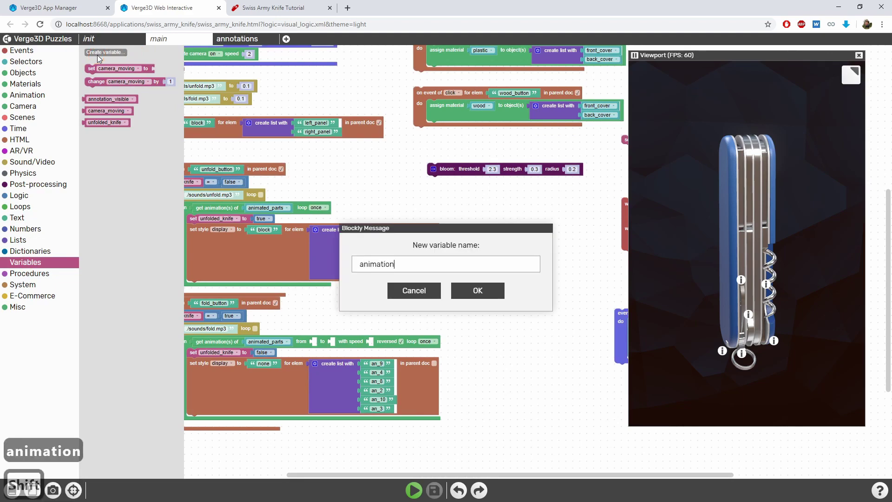
{"action": "type", "text": "_pla"}
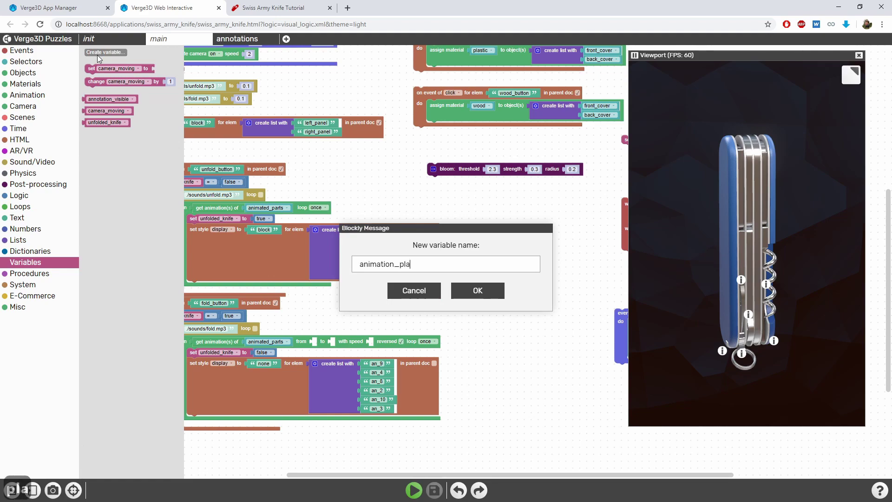
{"action": "type", "text": "ying"}
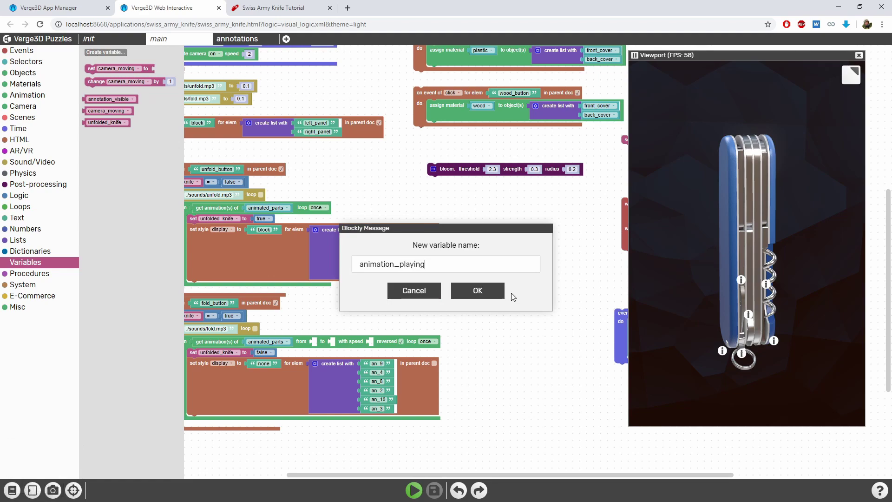
{"action": "left_click", "coordinate": [495, 293]}
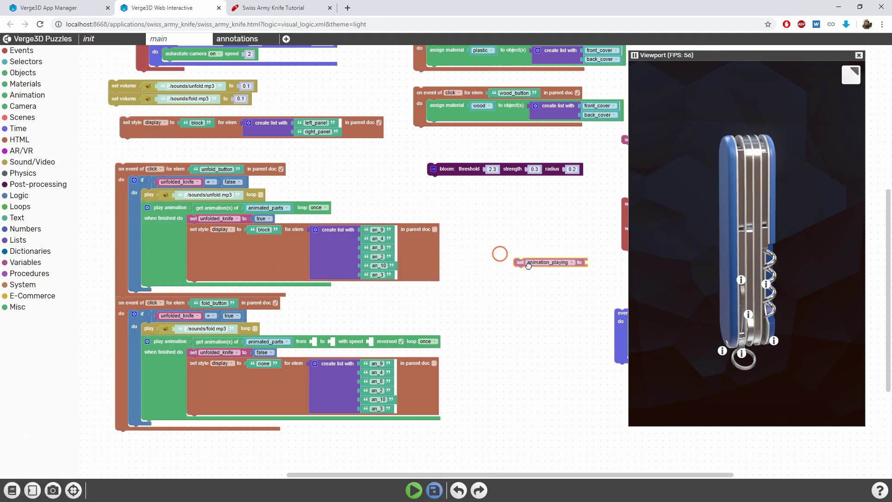
{"action": "left_click_drag", "start_coordinate": [91, 71], "coordinate": [543, 268]}
{"action": "mouse_move", "coordinate": [429, 240]}
{"action": "left_mouse_down"}
{"action": "mouse_move", "coordinate": [370, 243]}
{"action": "mouse_move", "coordinate": [469, 159]}
{"action": "left_mouse_up"}
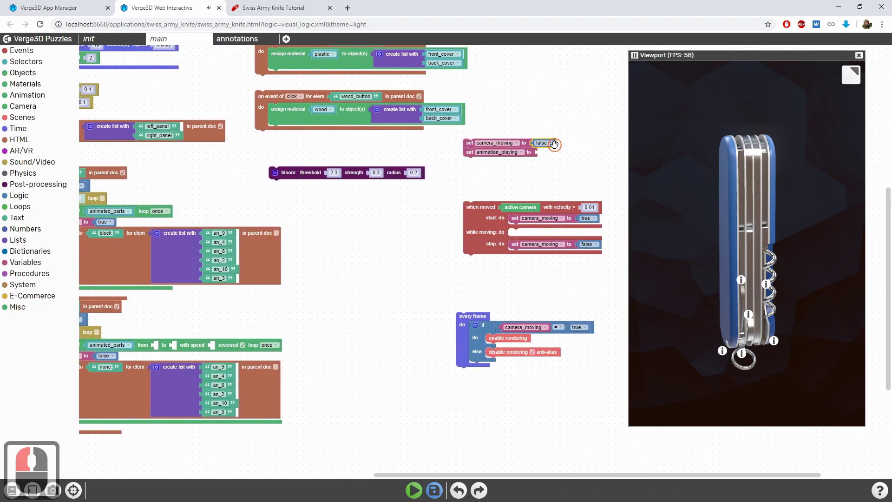
Plug a duplicated false value into the animation_playing setter and copy the setter
{"action": "left_click", "coordinate": [554, 144]}
{"action": "key", "text": "ctrl+c"}
{"action": "key", "text": "ctrl+v"}
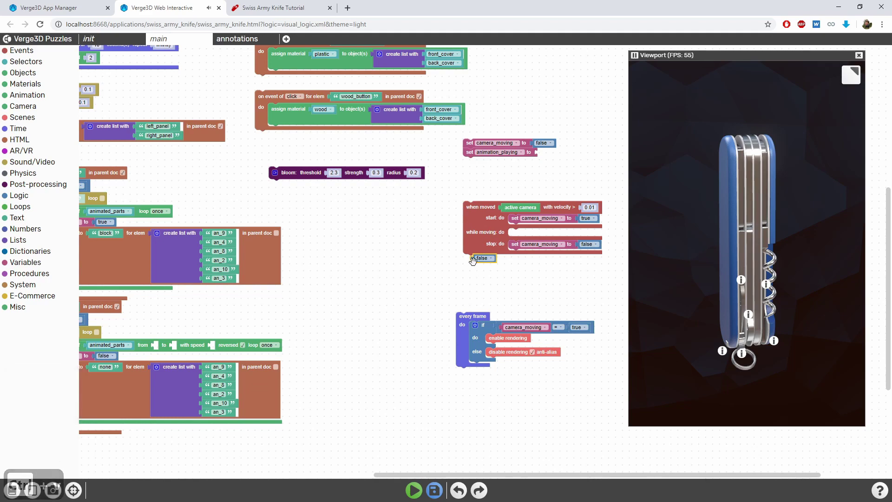
{"action": "left_click_drag", "start_coordinate": [472, 260], "coordinate": [543, 153]}
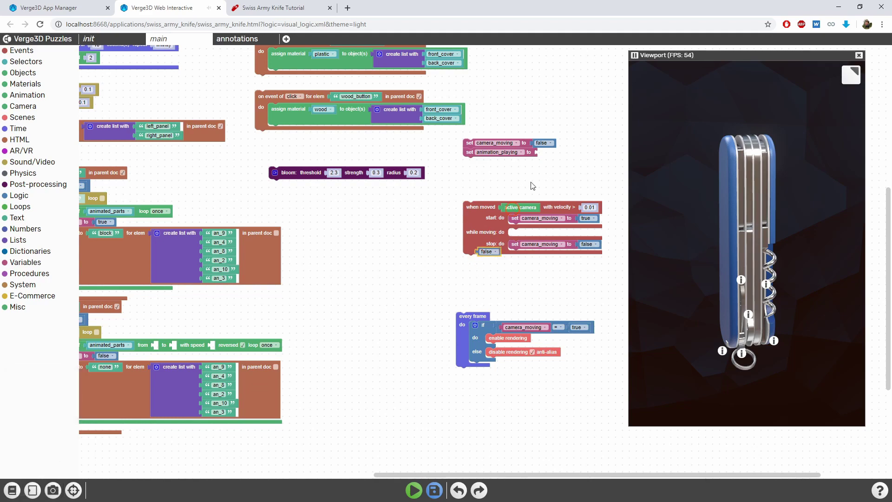
{"action": "double_click", "coordinate": [468, 154]}
{"action": "key", "text": "ctrl+c"}
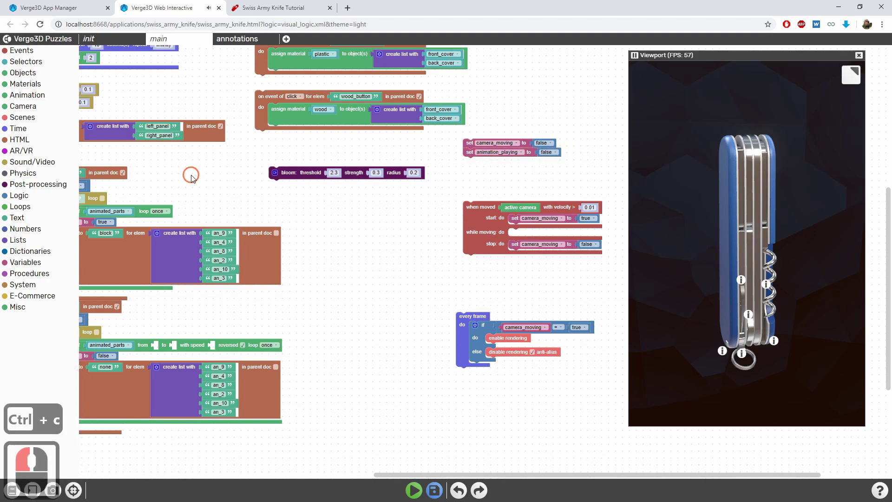
{"action": "scroll", "coordinate": [386, 181], "scroll_direction": "up", "scroll_amount": 3}
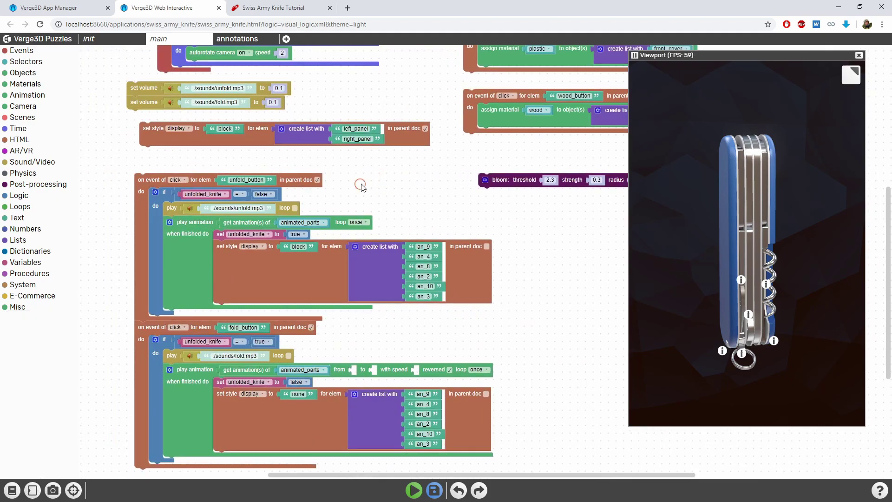
{"action": "scroll", "coordinate": [358, 185], "scroll_direction": "up", "scroll_amount": 1}
{"action": "scroll", "coordinate": [408, 185], "scroll_direction": "up", "scroll_amount": 1}
Place a 'set animation_playing' block at the start of the unfold handler, set to true
{"action": "key", "text": "ctrl+v"}
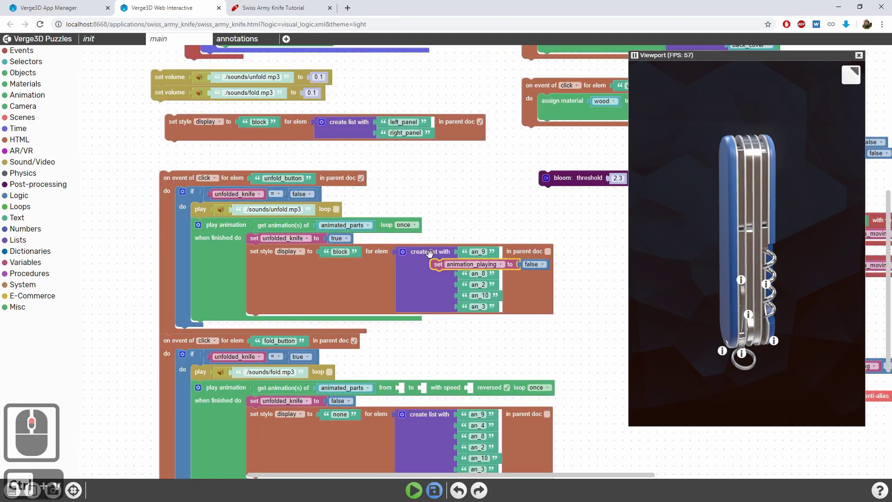
{"action": "left_click_drag", "start_coordinate": [430, 253], "coordinate": [200, 212]}
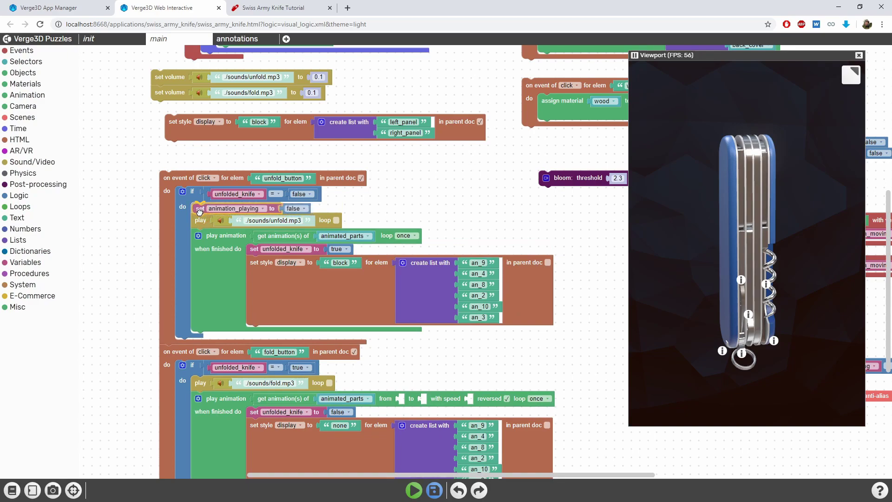
{"action": "scroll", "coordinate": [116, 219], "scroll_direction": "down", "scroll_amount": 1}
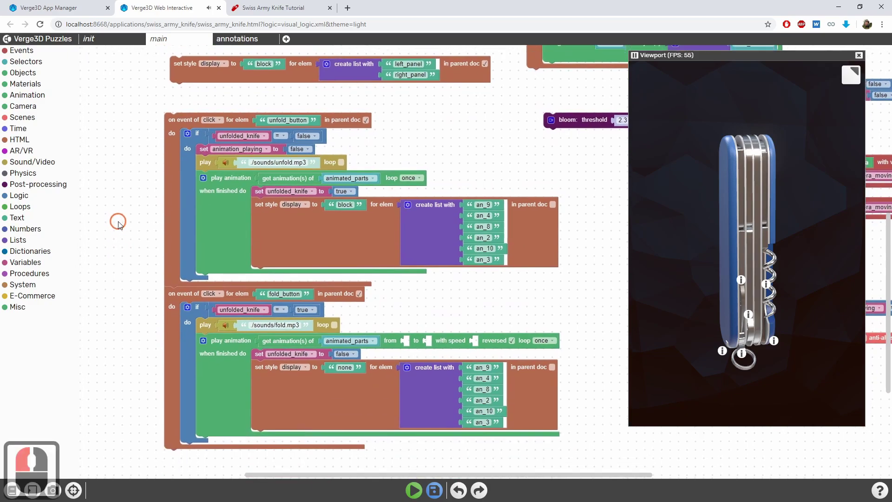
{"action": "left_click", "coordinate": [166, 317]}
{"action": "left_click_drag", "start_coordinate": [166, 319], "coordinate": [166, 348]}
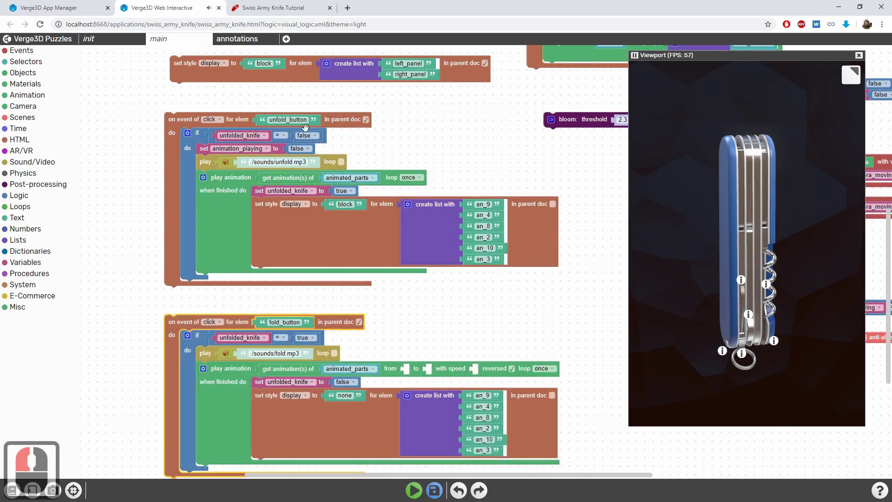
{"action": "left_click_drag", "start_coordinate": [434, 144], "coordinate": [422, 139]}
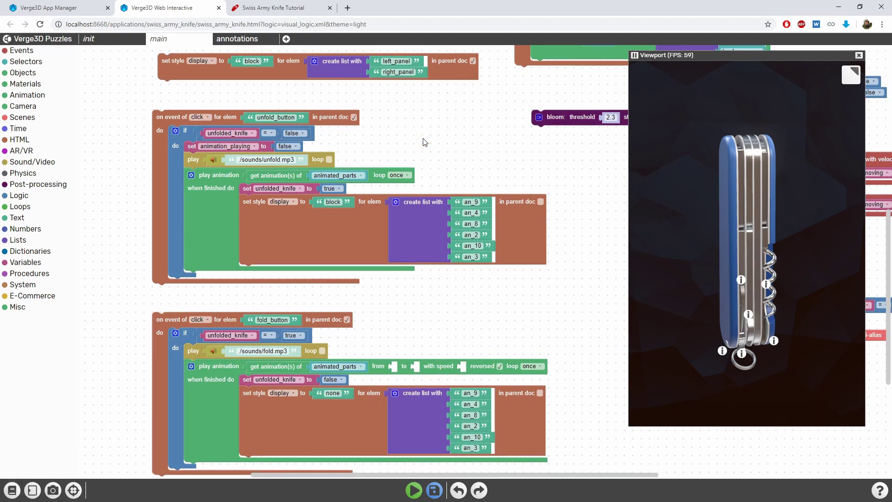
{"action": "left_click", "coordinate": [290, 147]}
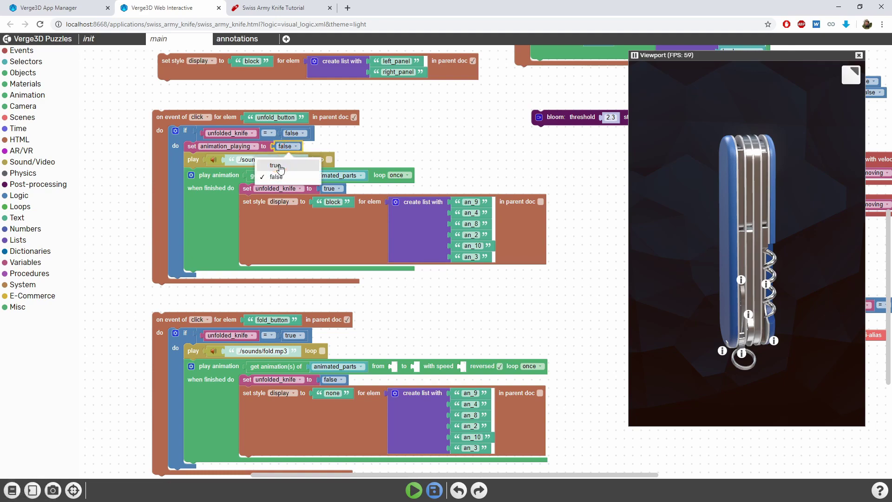
{"action": "left_click", "coordinate": [282, 167]}
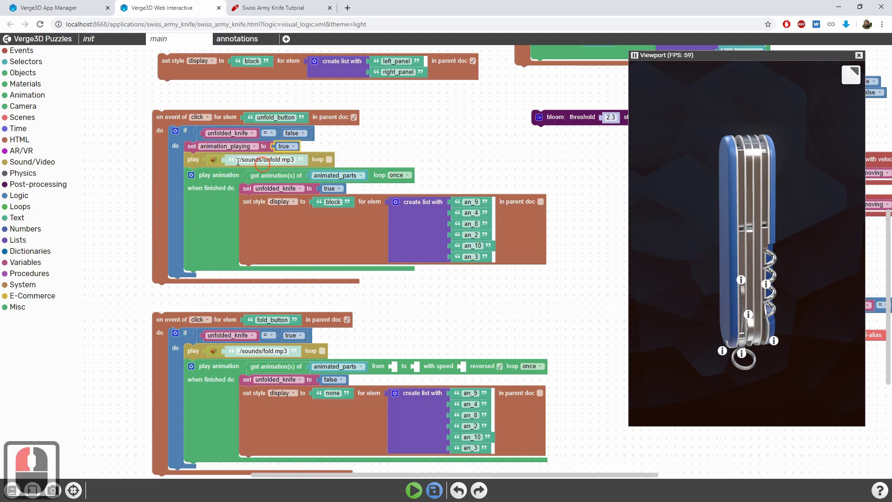
Add a copy after the unfold style change with animation_playing set to false
{"action": "left_click", "coordinate": [190, 148]}
{"action": "key", "text": "ctrl+c"}
{"action": "key", "text": "ctrl+v"}
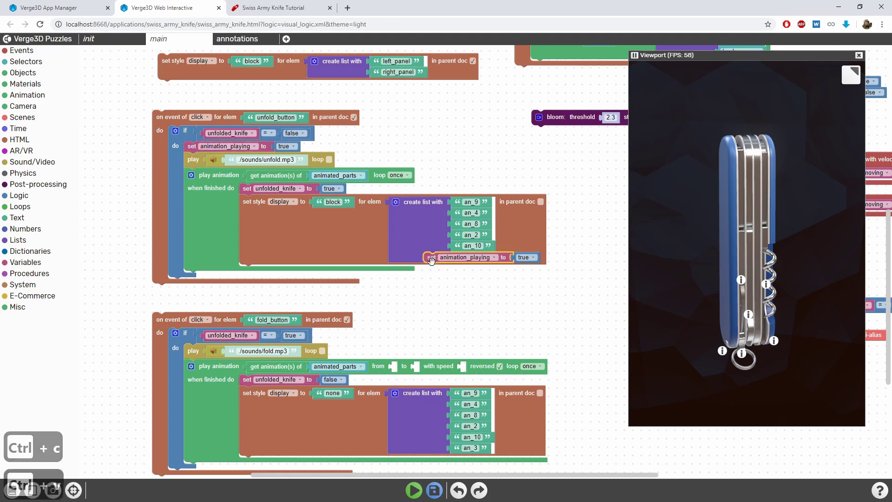
{"action": "left_click_drag", "start_coordinate": [431, 258], "coordinate": [326, 270]}
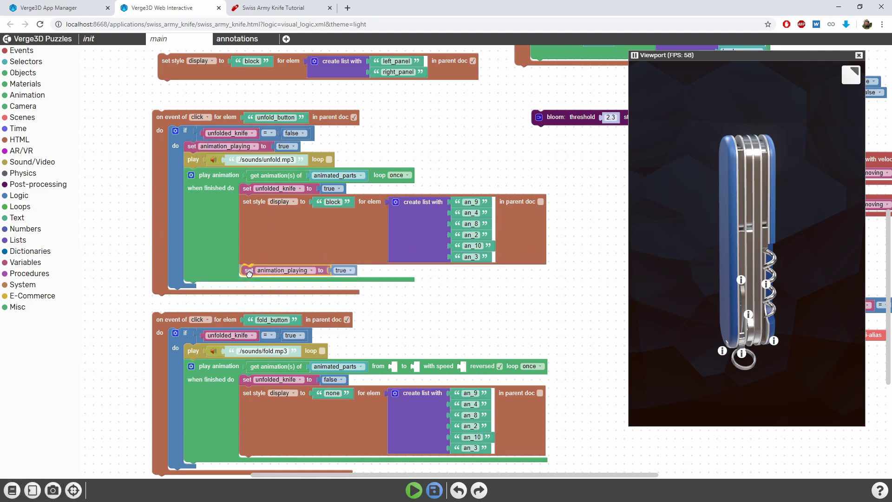
{"action": "left_click", "coordinate": [339, 270]}
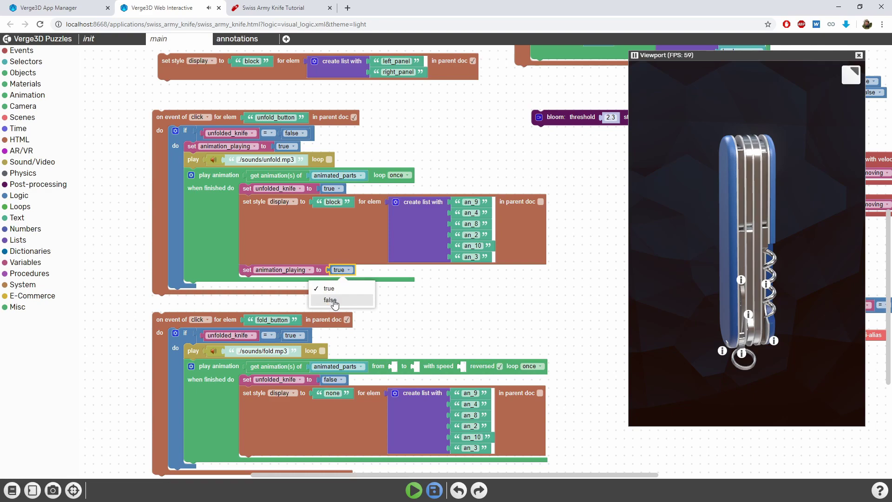
{"action": "left_click", "coordinate": [330, 300]}
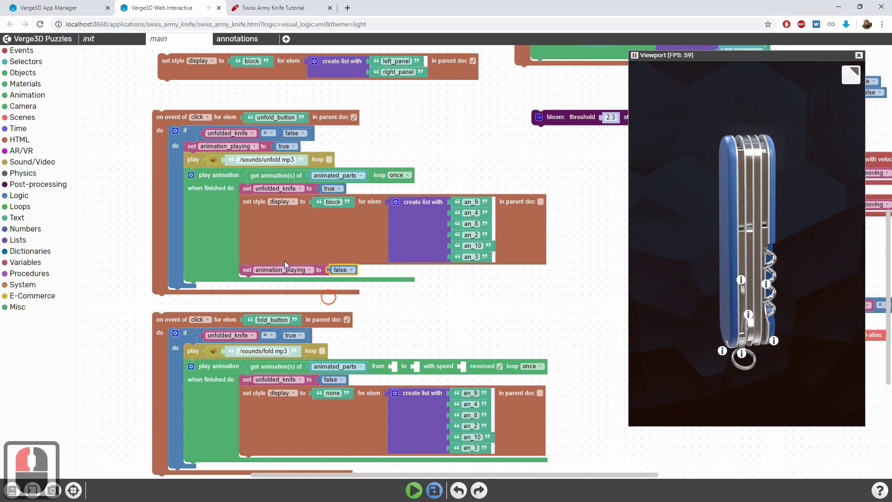
{"action": "left_click", "coordinate": [239, 265]}
{"action": "scroll", "coordinate": [444, 334], "scroll_direction": "down", "scroll_amount": 3}
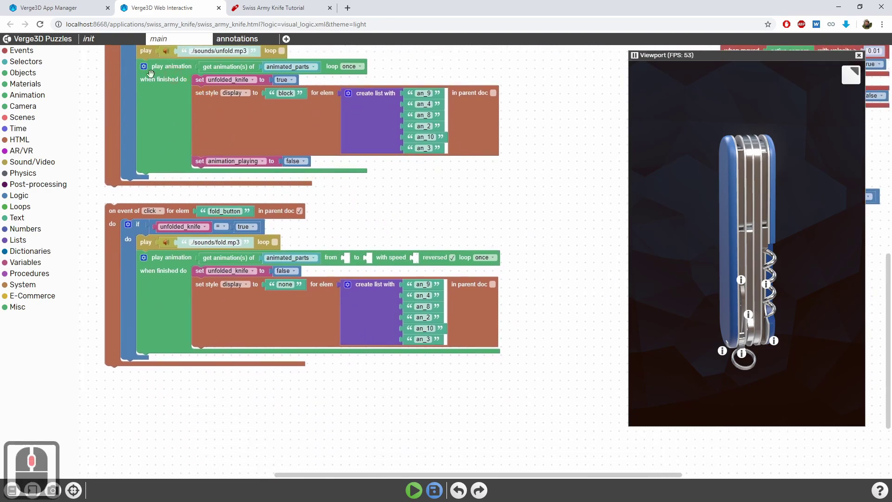
{"action": "left_click_drag", "start_coordinate": [98, 115], "coordinate": [185, 106]}
{"action": "left_click", "coordinate": [193, 94]}
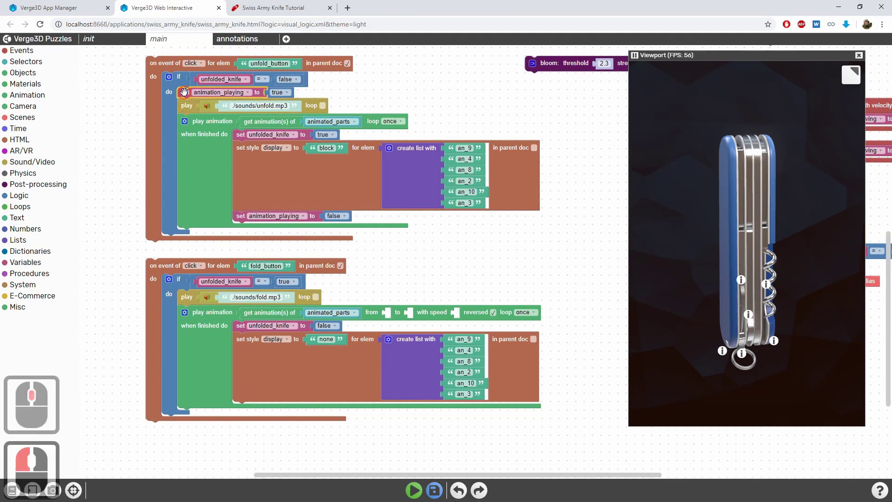
Add a copy of 'set animation_playing to true' to the fold_button 'do' section
{"action": "key", "text": "ctrl+c"}
{"action": "key", "text": "ctrl+v"}
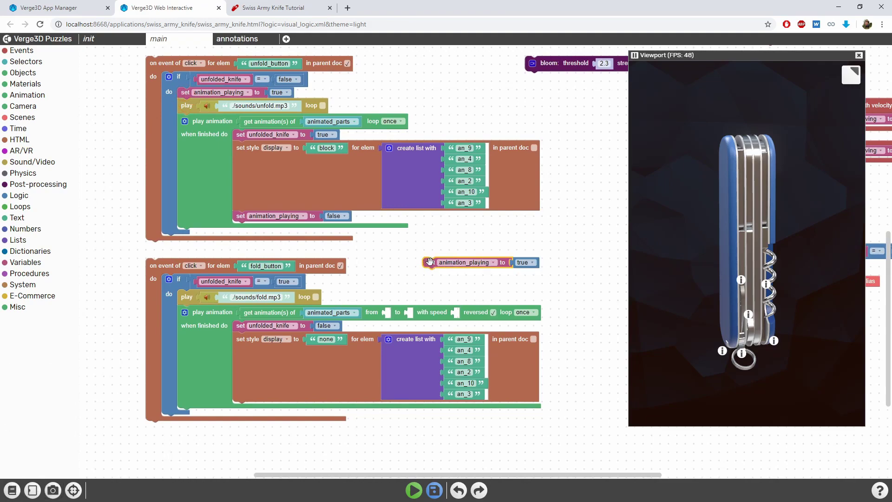
{"action": "left_click_drag", "start_coordinate": [447, 258], "coordinate": [183, 294]}
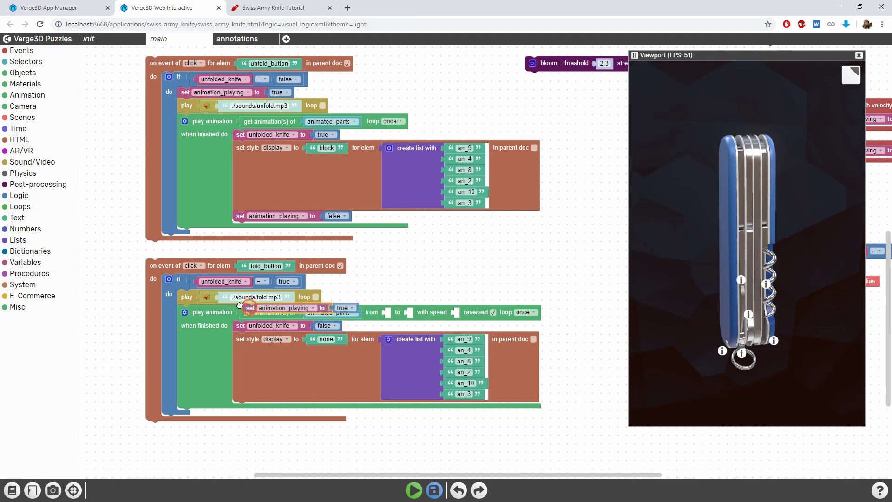
Add a copy of 'set animation_playing to false' to the fold animation's 'when finished do' section
{"action": "left_click", "coordinate": [240, 215]}
{"action": "key", "text": "ctrl+c"}
{"action": "key", "text": "ctrl+v"}
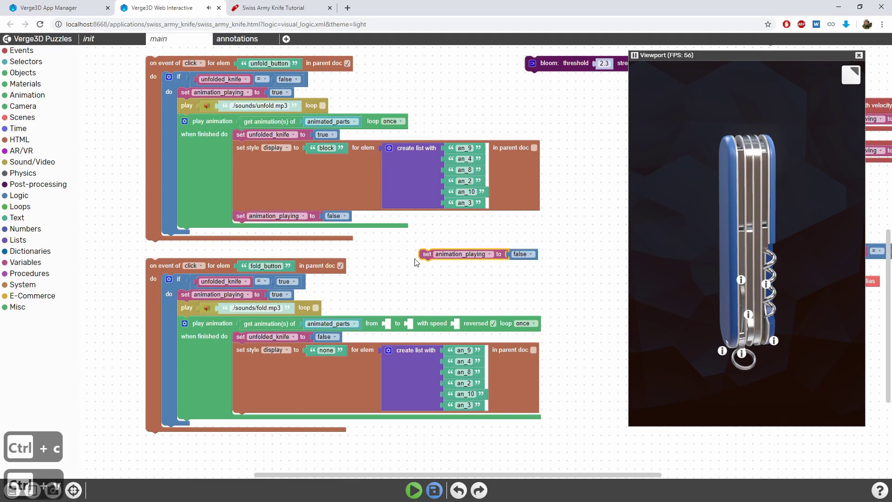
{"action": "mouse_move", "coordinate": [424, 254]}
{"action": "left_mouse_down"}
{"action": "mouse_move", "coordinate": [256, 428]}
{"action": "mouse_move", "coordinate": [243, 424]}
{"action": "left_mouse_up"}
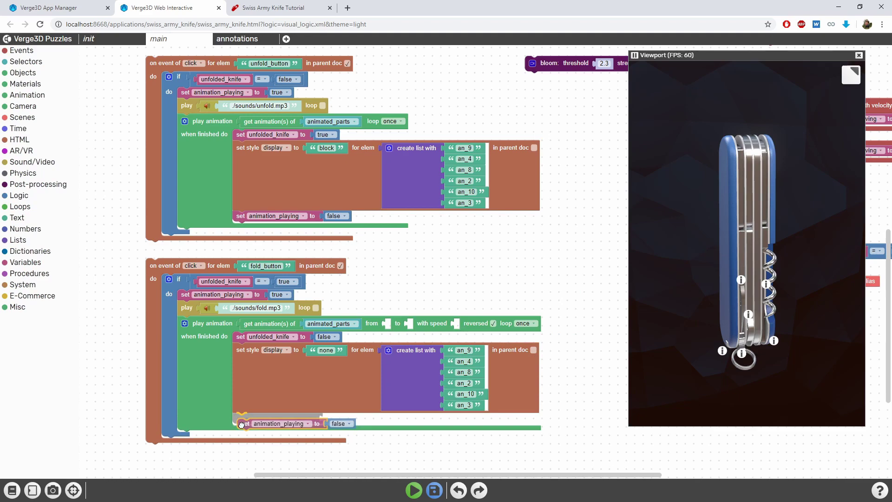
{"action": "left_click_drag", "start_coordinate": [241, 424], "coordinate": [241, 419]}
{"action": "scroll", "coordinate": [402, 284], "scroll_direction": "down", "scroll_amount": 2}
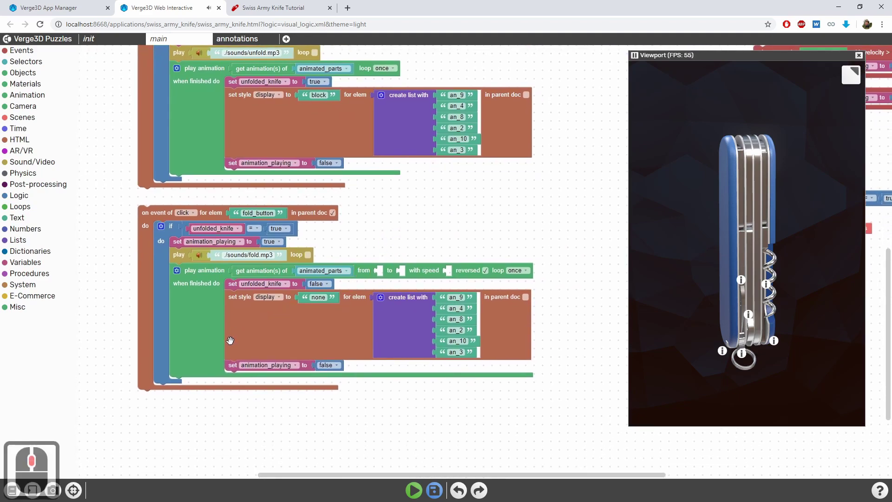
{"action": "left_click", "coordinate": [210, 334]}
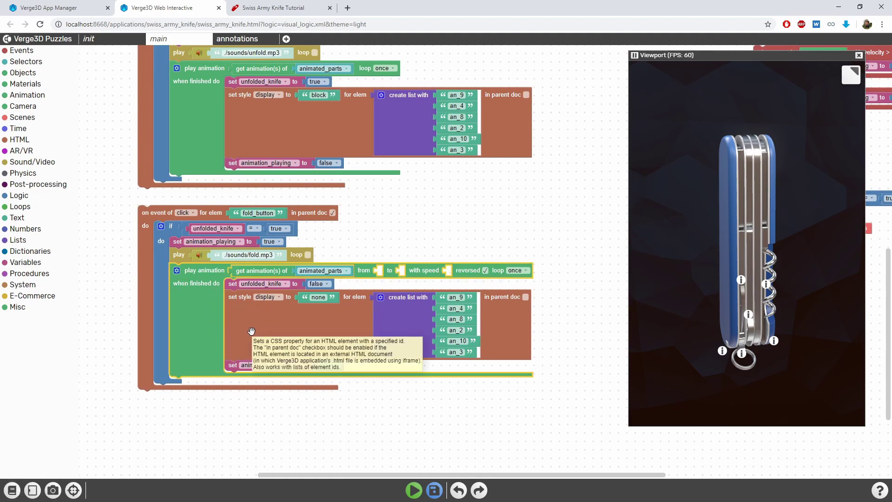
{"action": "left_click", "coordinate": [231, 367]}
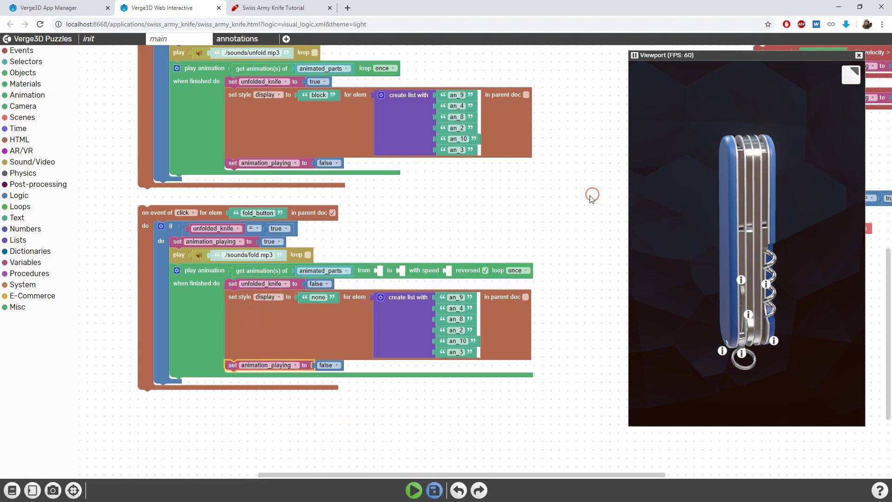
{"action": "scroll", "coordinate": [235, 237], "scroll_direction": "right", "scroll_amount": 5}
{"action": "scroll", "coordinate": [333, 291], "scroll_direction": "right", "scroll_amount": 2}
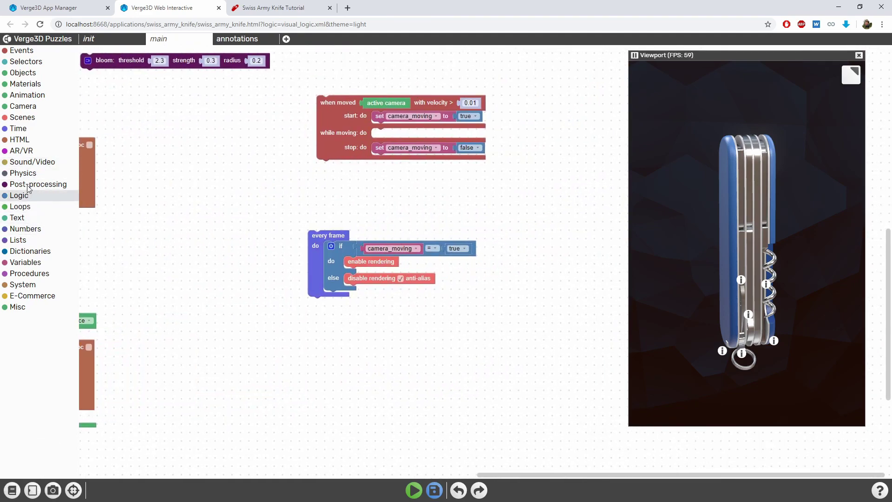
Put camera_moving = true and a duplicate of it into a Logic 'and' block in the if
{"action": "left_click", "coordinate": [19, 201]}
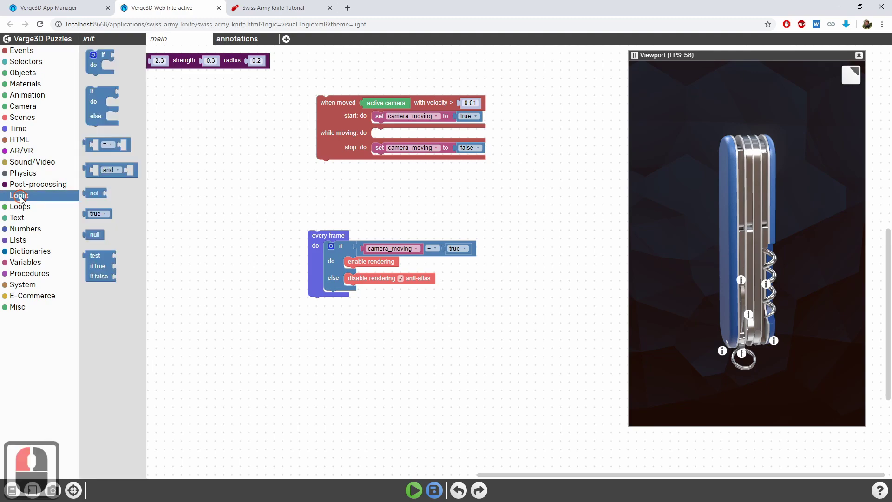
{"action": "mouse_move", "coordinate": [83, 158]}
{"action": "left_mouse_down"}
{"action": "mouse_move", "coordinate": [443, 218]}
{"action": "mouse_move", "coordinate": [398, 209]}
{"action": "left_mouse_up"}
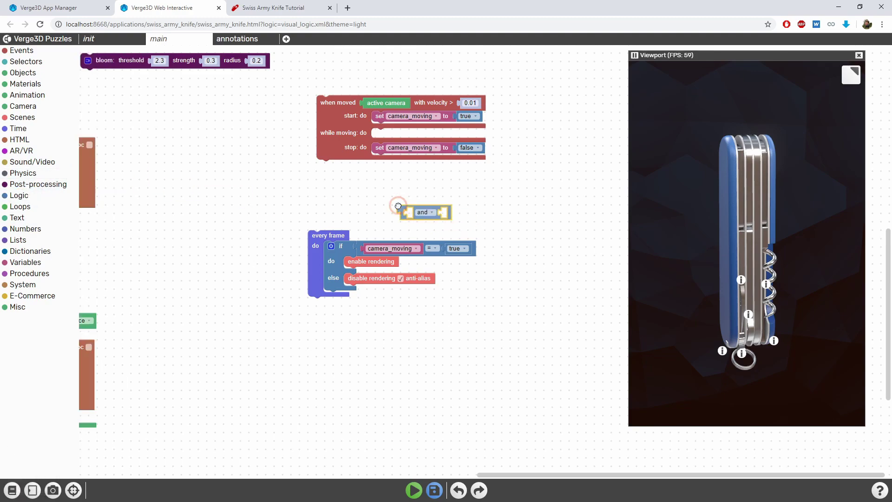
{"action": "mouse_move", "coordinate": [359, 246]}
{"action": "left_mouse_down"}
{"action": "mouse_move", "coordinate": [404, 213]}
{"action": "mouse_move", "coordinate": [363, 242]}
{"action": "left_mouse_up"}
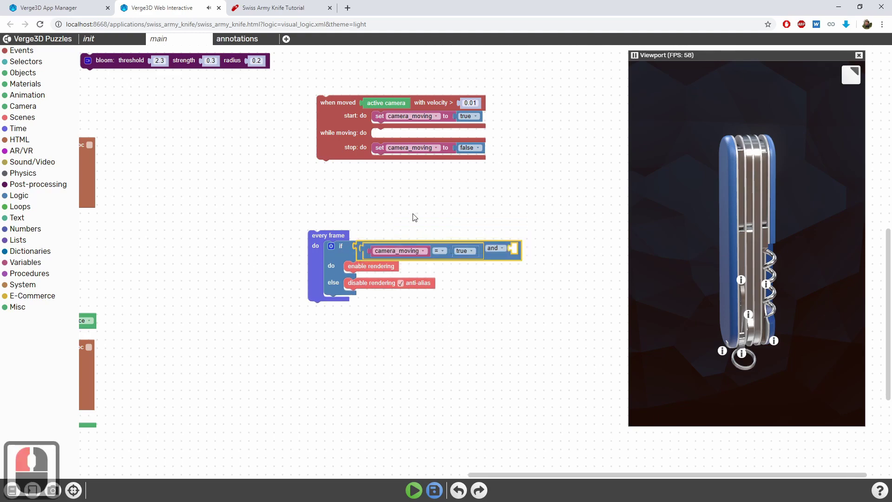
{"action": "scroll", "coordinate": [300, 223], "scroll_direction": "up", "scroll_amount": 1}
{"action": "scroll", "coordinate": [314, 250], "scroll_direction": "up", "scroll_amount": 1}
{"action": "left_click", "coordinate": [333, 261]}
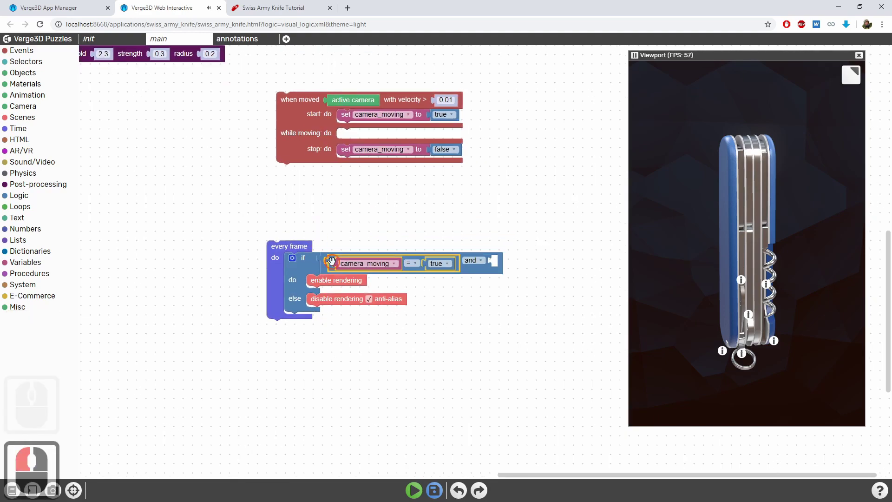
{"action": "key", "text": "ctrl+c"}
{"action": "key", "text": "ctrl+v"}
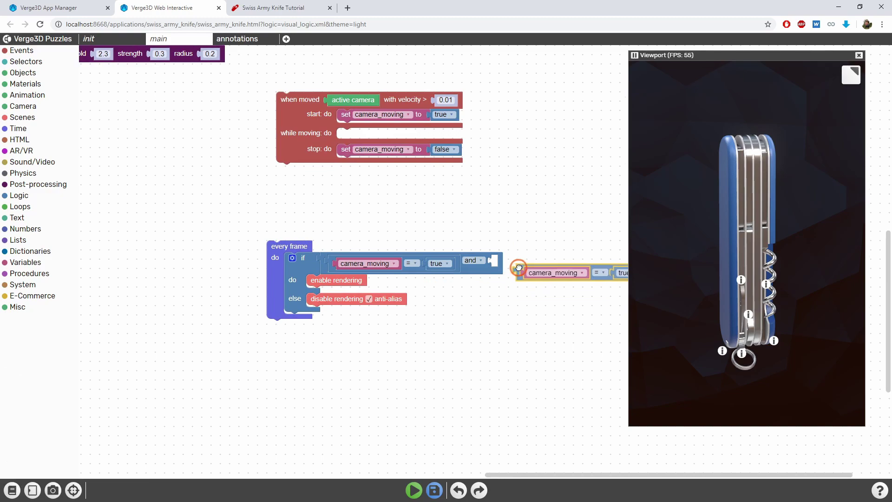
{"action": "left_click_drag", "start_coordinate": [431, 287], "coordinate": [512, 264]}
{"action": "scroll", "coordinate": [478, 224], "scroll_direction": "up", "scroll_amount": 1}
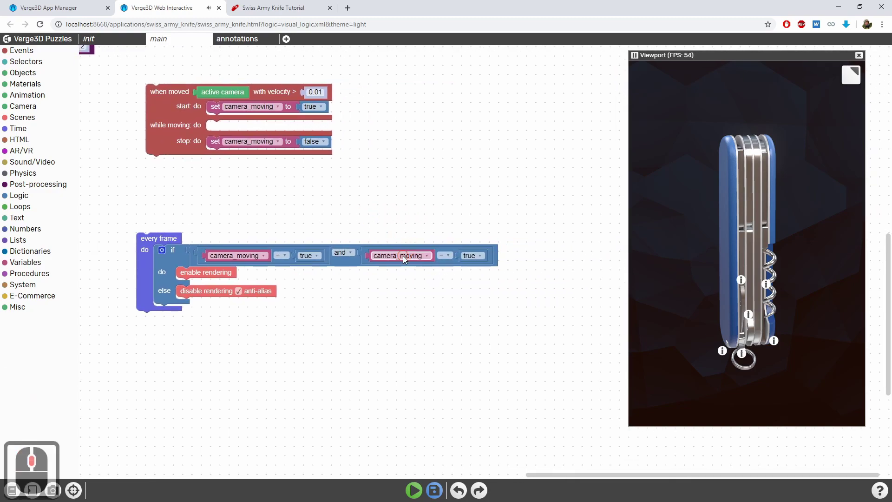
Switch the second check to animation_playing and change 'and' to 'or'
{"action": "left_click", "coordinate": [403, 255]}
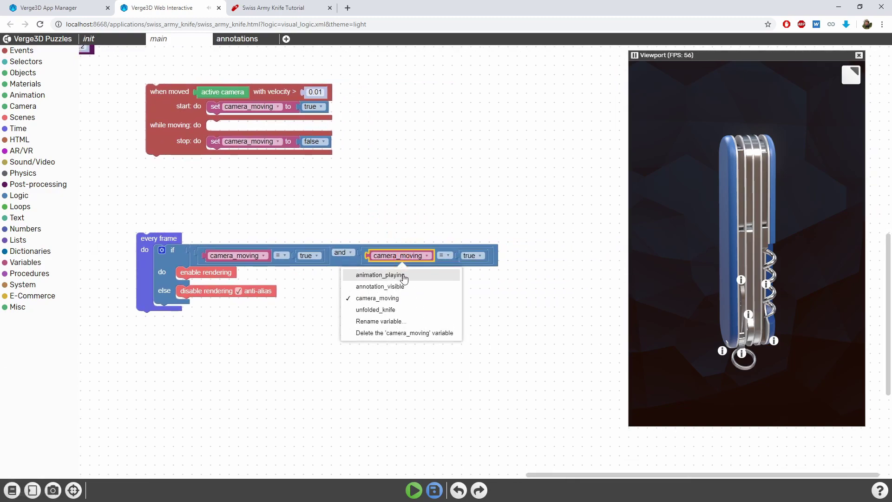
{"action": "left_click", "coordinate": [403, 276]}
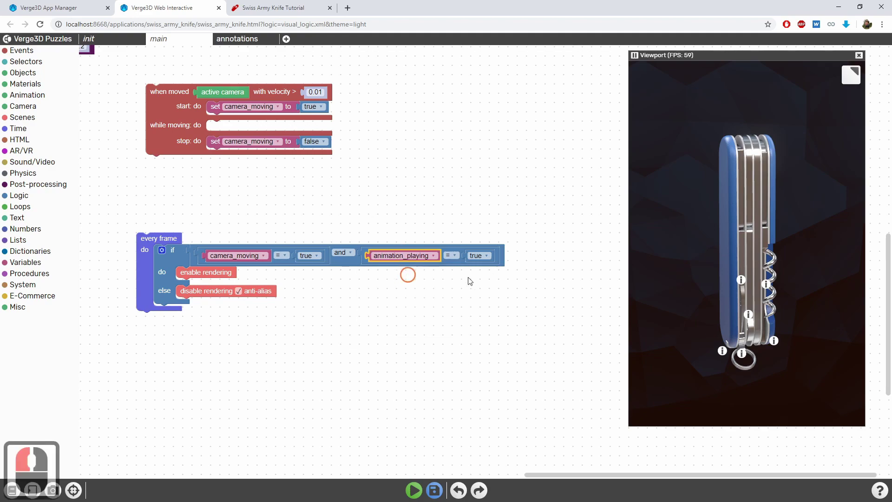
{"action": "left_click", "coordinate": [407, 315]}
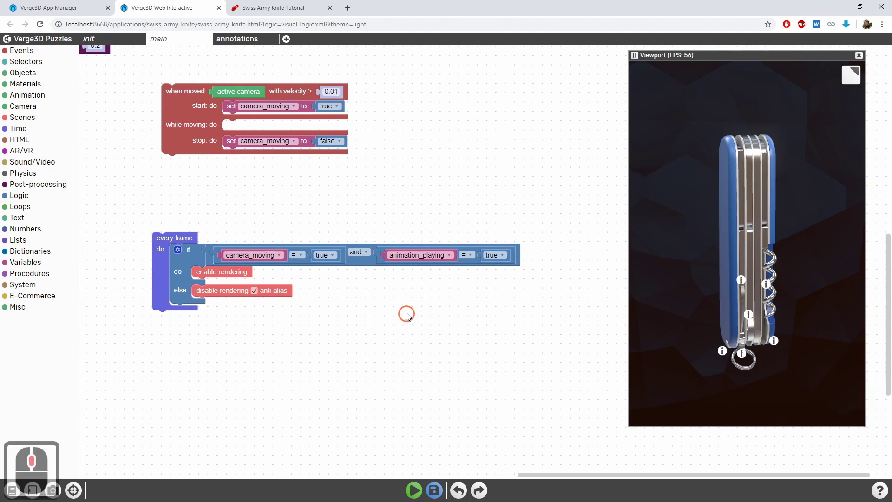
{"action": "left_click", "coordinate": [362, 255]}
{"action": "left_click", "coordinate": [351, 289]}
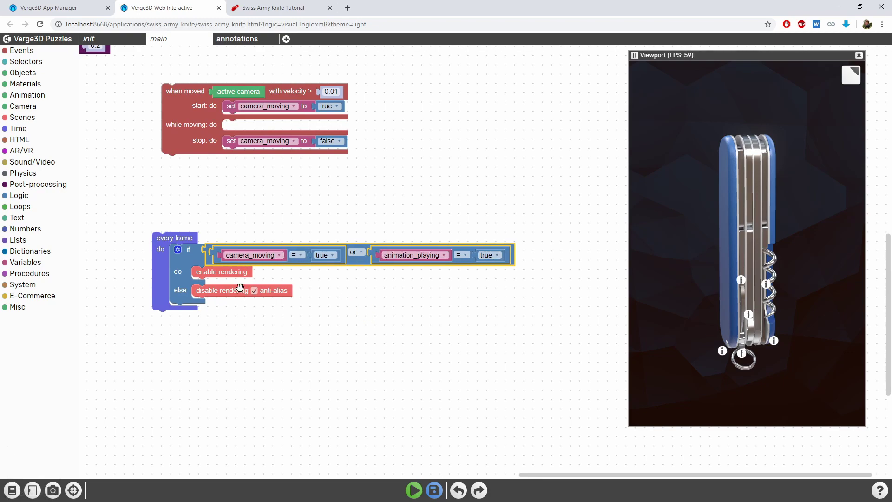
Save the puzzles and generated code
{"action": "left_click", "coordinate": [229, 273]}
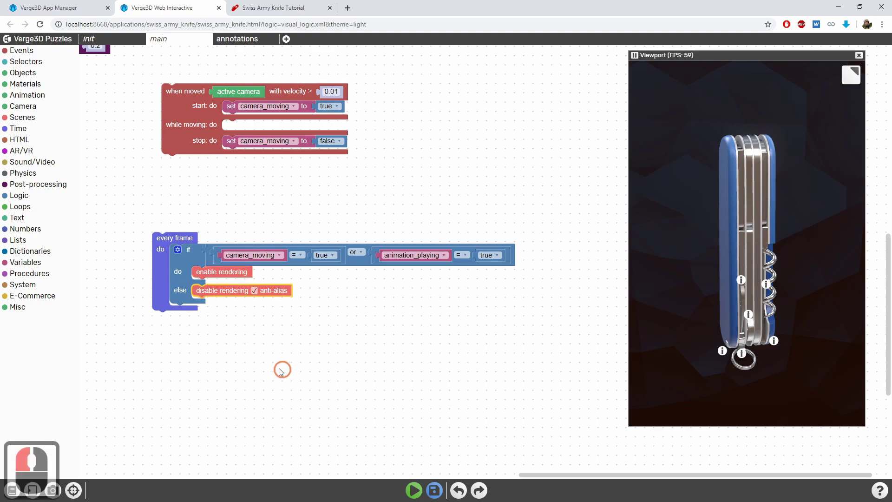
{"action": "left_click_drag", "start_coordinate": [282, 370], "coordinate": [337, 364]}
{"action": "left_click", "coordinate": [434, 490]}
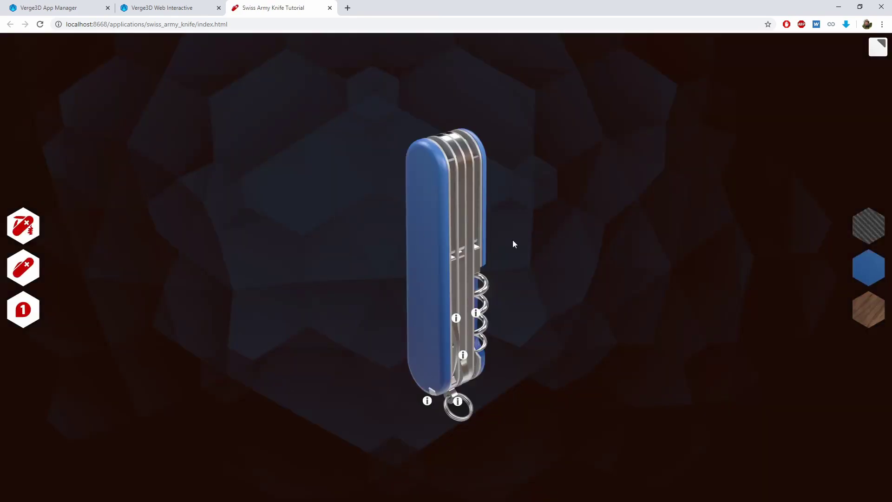
Orbit the knife, unfold all its tools, fold them closed, and orbit to its other side
{"action": "left_click_drag", "start_coordinate": [394, 208], "coordinate": [340, 213]}
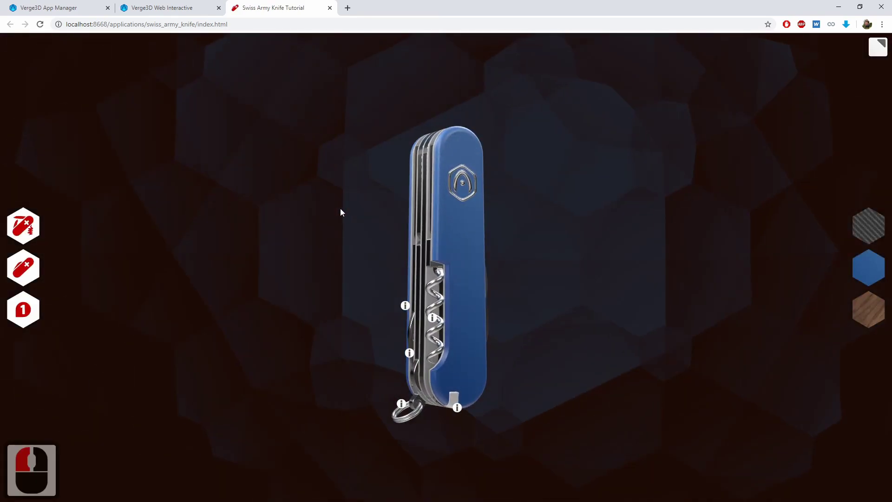
{"action": "left_click", "coordinate": [31, 229]}
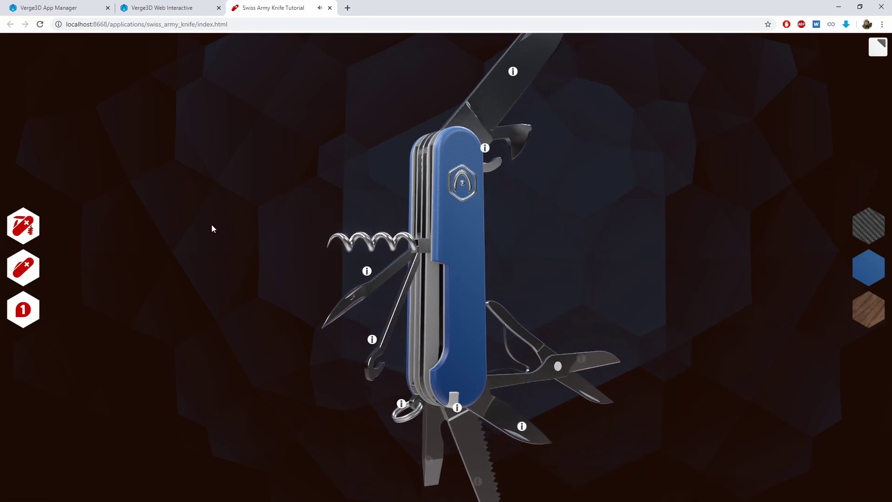
{"action": "left_click", "coordinate": [37, 271]}
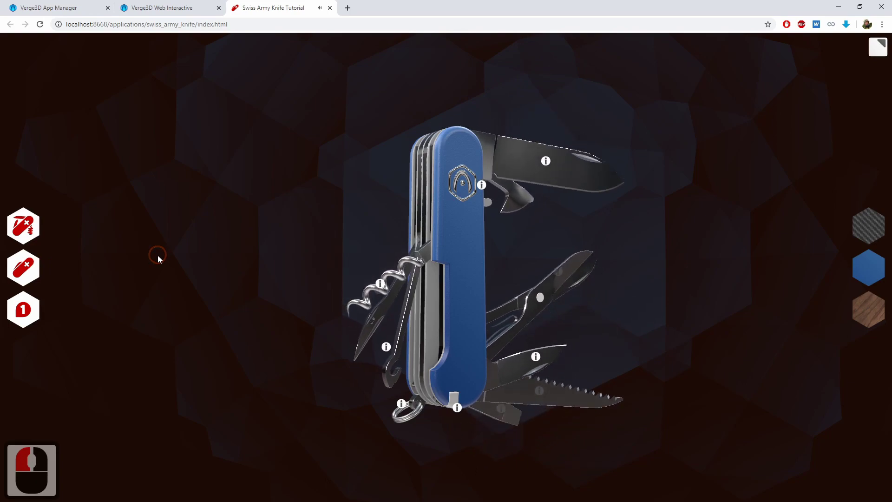
{"action": "mouse_move", "coordinate": [158, 255]}
{"action": "left_mouse_down"}
{"action": "mouse_move", "coordinate": [315, 225]}
{"action": "mouse_move", "coordinate": [282, 273]}
{"action": "mouse_move", "coordinate": [355, 281]}
{"action": "left_mouse_up"}
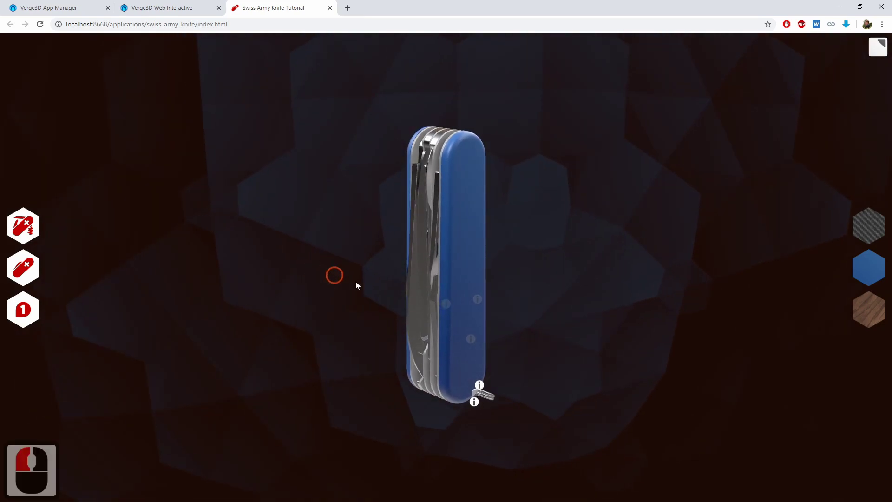
Back in the puzzles editor, create a variable named material_changing from the Variables category
{"action": "left_click", "coordinate": [162, 8]}
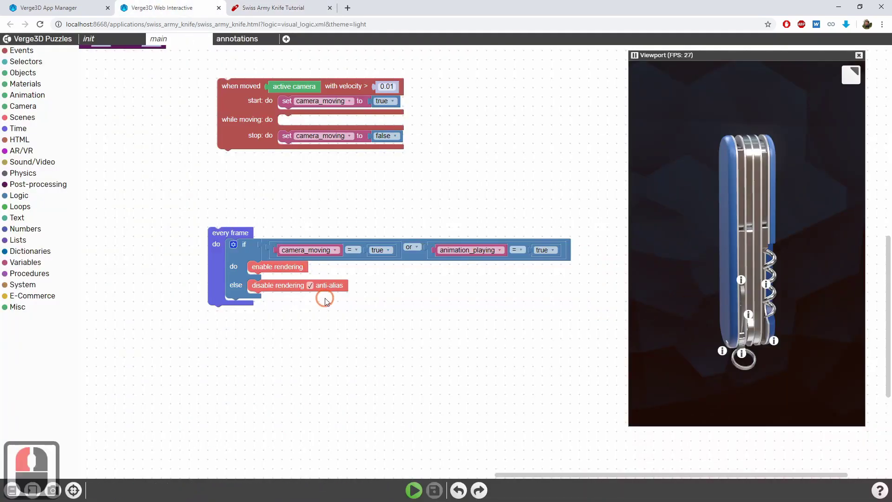
{"action": "scroll", "coordinate": [215, 199], "scroll_direction": "down", "scroll_amount": 2}
{"action": "left_click_drag", "start_coordinate": [219, 195], "coordinate": [298, 315]}
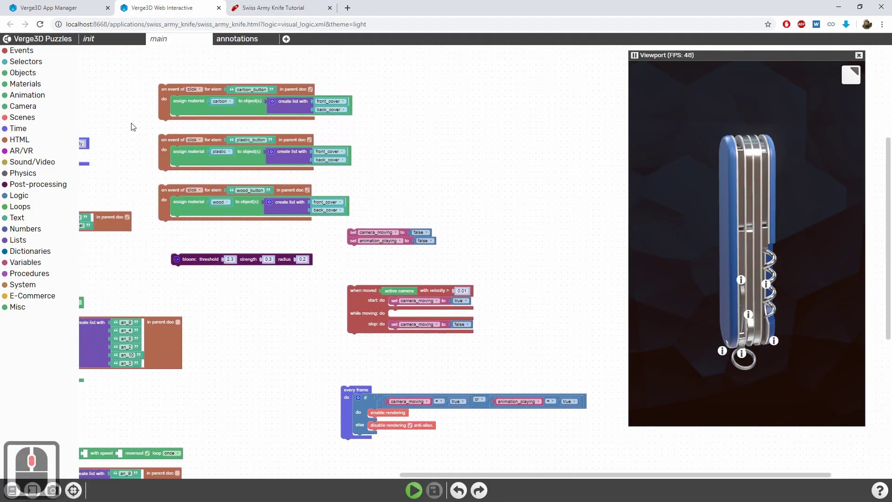
{"action": "left_click_drag", "start_coordinate": [132, 124], "coordinate": [236, 148]}
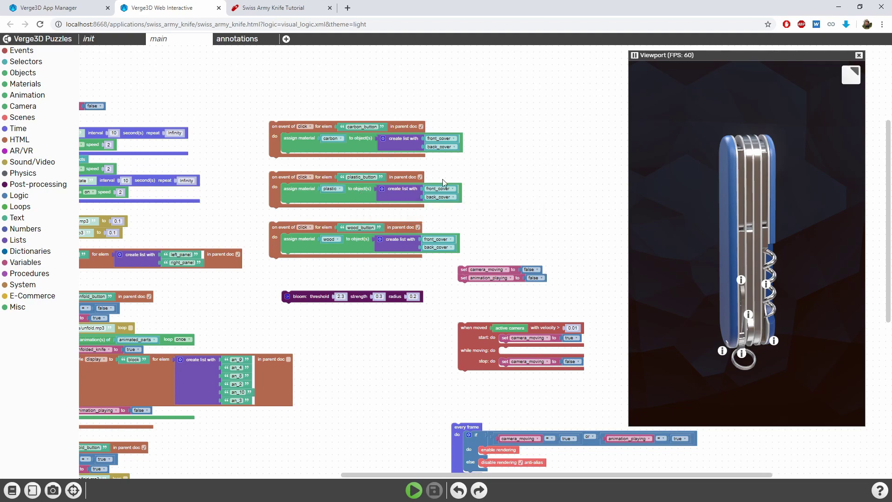
{"action": "scroll", "coordinate": [444, 183], "scroll_direction": "up", "scroll_amount": 3}
{"action": "left_click", "coordinate": [23, 261]}
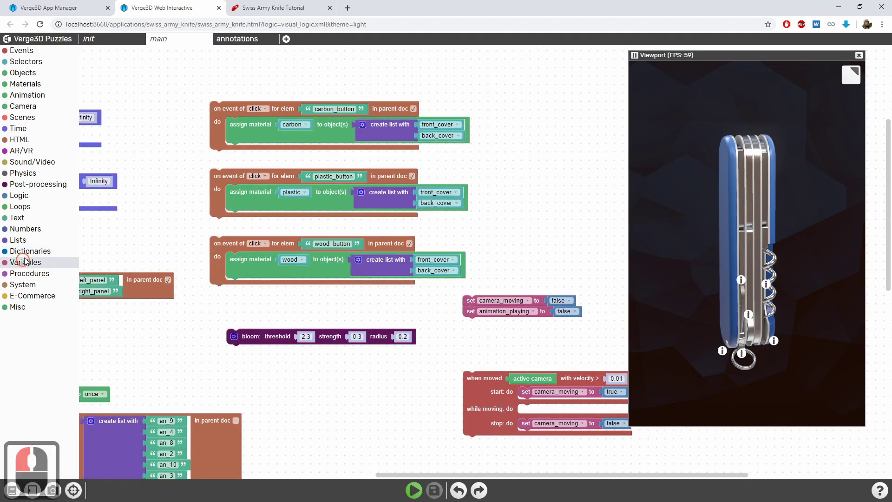
{"action": "left_click", "coordinate": [102, 55]}
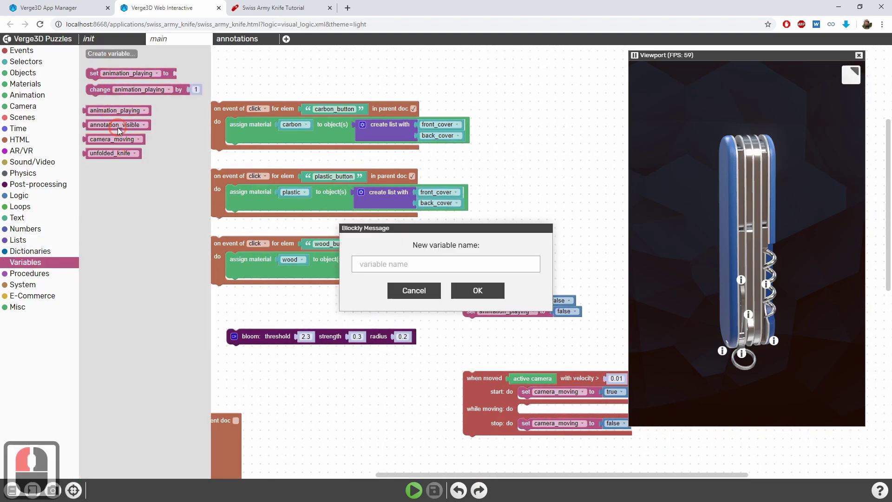
{"action": "type", "text": "ma"}
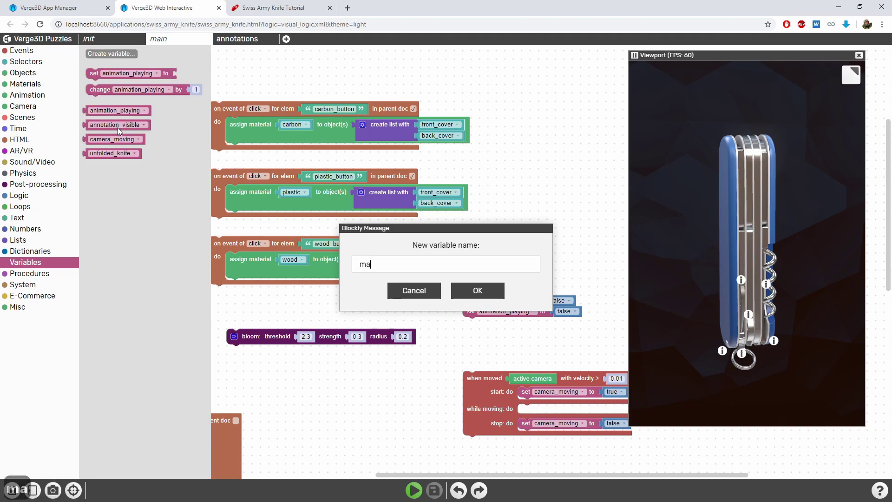
{"action": "type", "text": "terial_"}
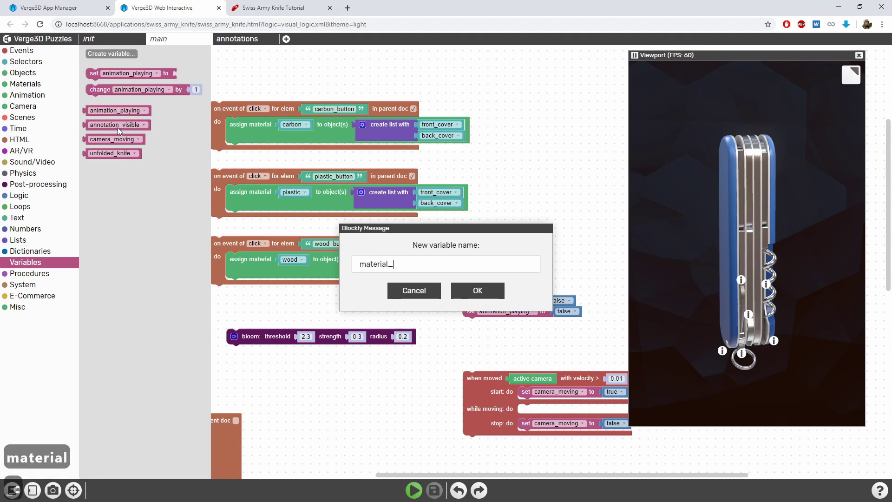
{"action": "type", "text": "changing"}
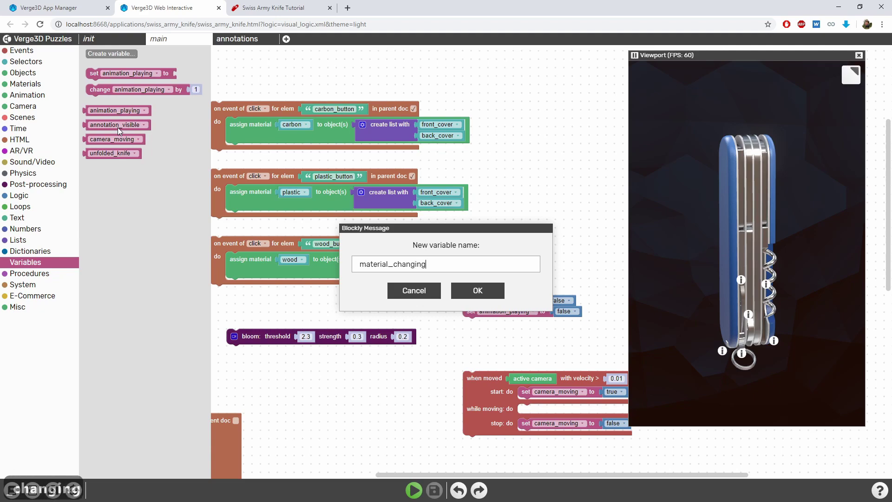
{"action": "left_click", "coordinate": [485, 292]}
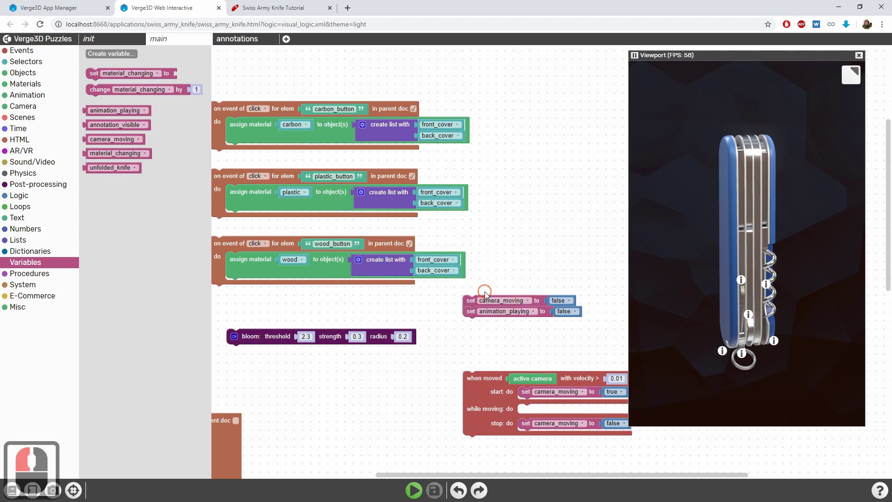
Add 'set material_changing to false' below the other initial set blocks
{"action": "mouse_move", "coordinate": [93, 73]}
{"action": "left_mouse_down"}
{"action": "mouse_move", "coordinate": [474, 341]}
{"action": "mouse_move", "coordinate": [492, 325]}
{"action": "left_mouse_up"}
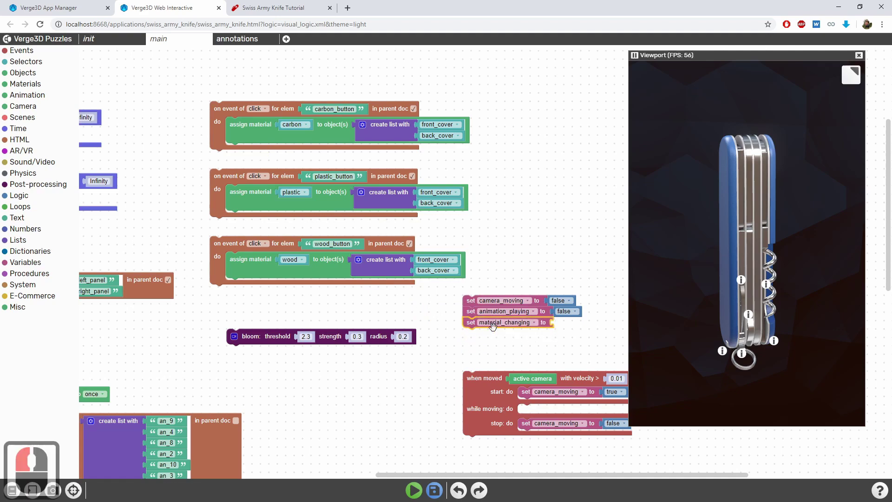
{"action": "left_click", "coordinate": [576, 311]}
{"action": "key", "text": "ctrl+c"}
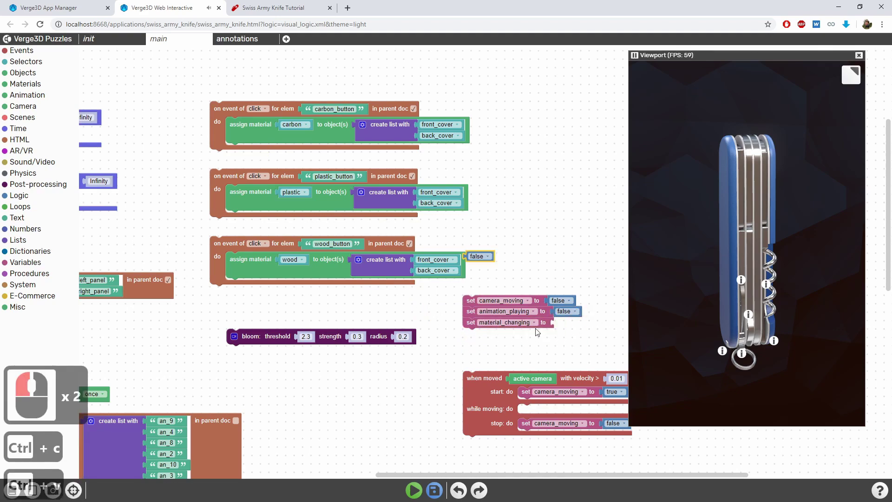
{"action": "key", "text": "ctrl+v"}
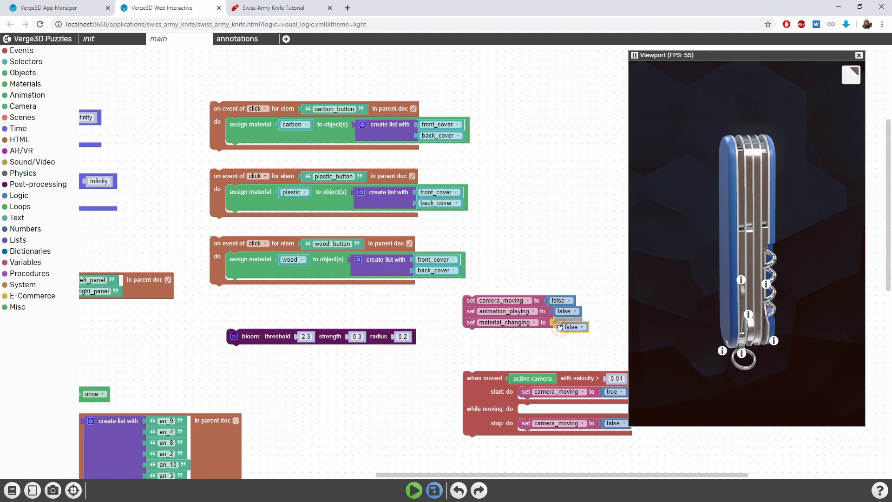
{"action": "left_click_drag", "start_coordinate": [574, 334], "coordinate": [563, 325]}
Add 'set material_changing to true' at the start of the carbon_button click handler
{"action": "left_click", "coordinate": [471, 323]}
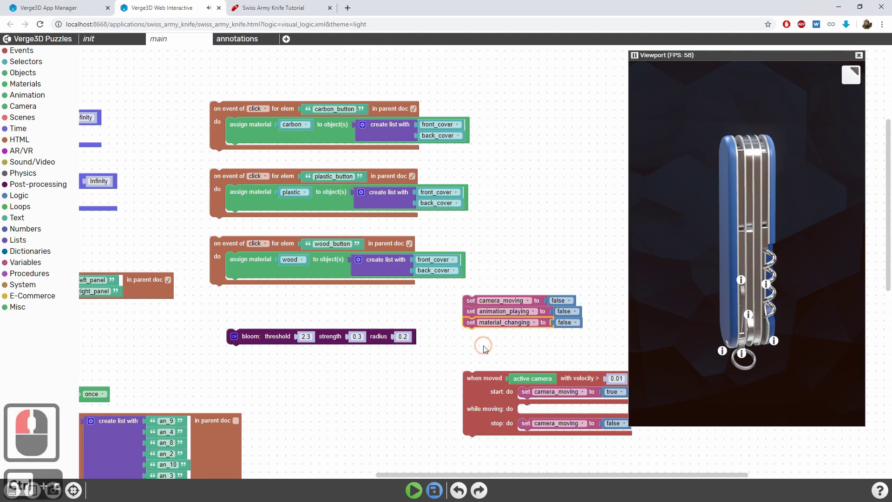
{"action": "key", "text": "ctrl+c"}
{"action": "key", "text": "ctrl+v"}
{"action": "left_click_drag", "start_coordinate": [431, 262], "coordinate": [235, 121]}
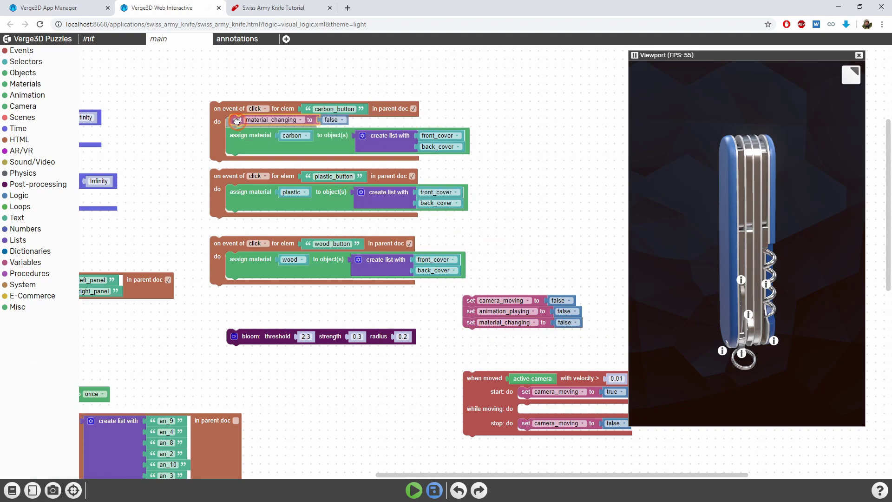
{"action": "left_click_drag", "start_coordinate": [216, 183], "coordinate": [216, 175]}
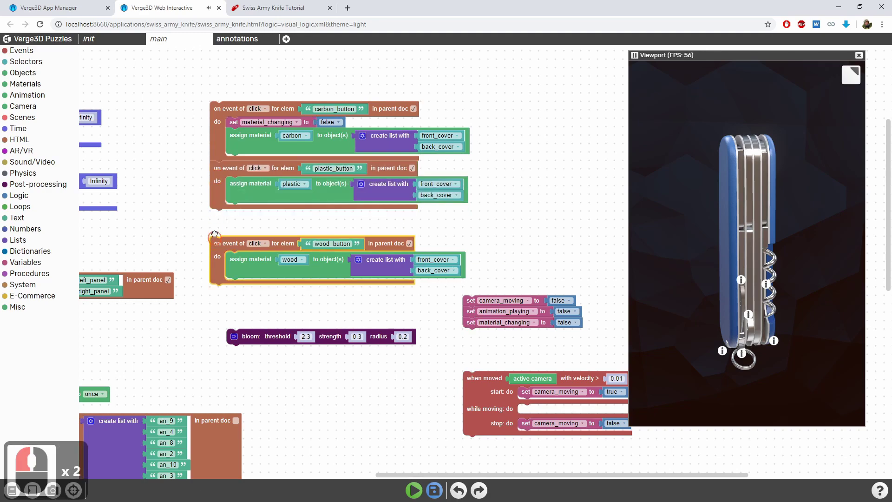
{"action": "left_click_drag", "start_coordinate": [215, 257], "coordinate": [215, 230]}
{"action": "left_click", "coordinate": [337, 122]}
{"action": "left_click", "coordinate": [327, 134]}
Paste copies of 'set material_changing to true' into the plastic_button and wood_button handlers
{"action": "left_click", "coordinate": [236, 122]}
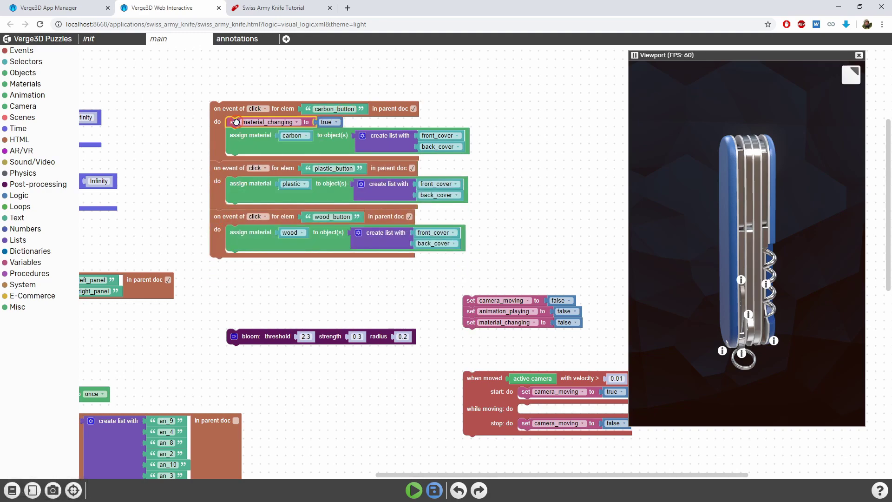
{"action": "key", "text": "ctrl+c"}
{"action": "key", "text": "ctrl+v"}
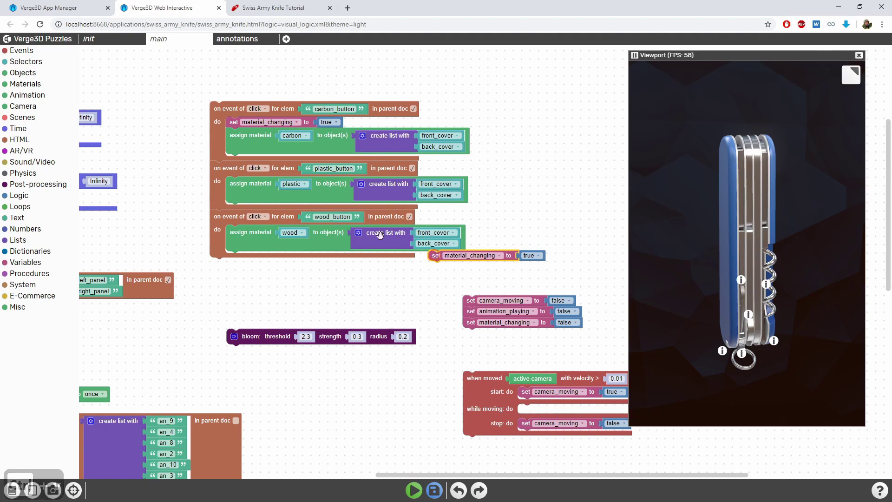
{"action": "left_click_drag", "start_coordinate": [435, 255], "coordinate": [235, 183]}
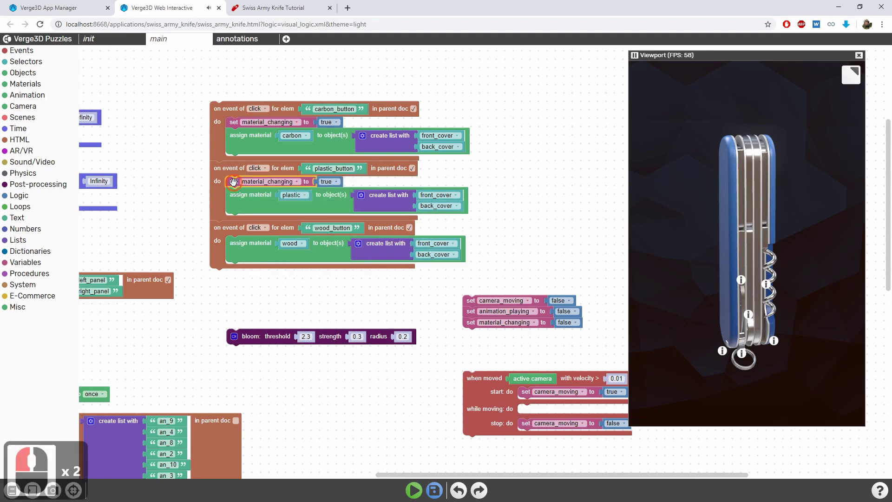
{"action": "key", "text": "ctrl+v"}
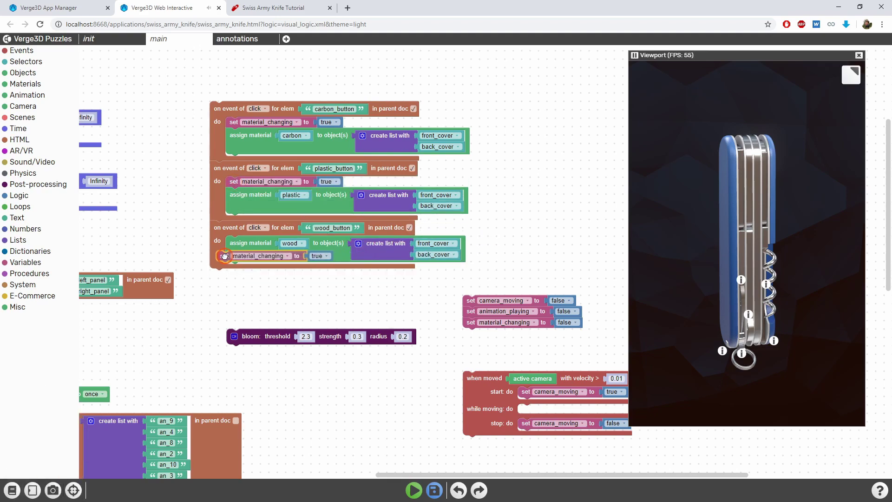
{"action": "left_click_drag", "start_coordinate": [440, 256], "coordinate": [231, 241]}
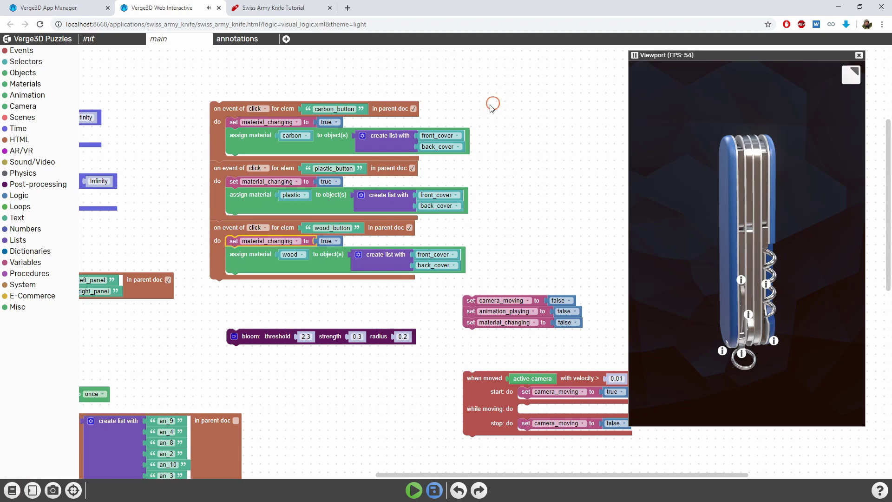
{"action": "left_click", "coordinate": [327, 188]}
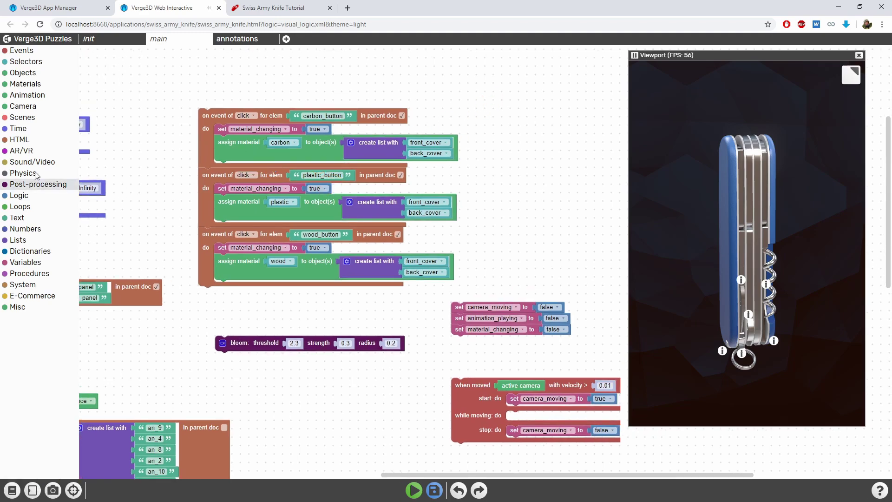
Add an 'after 0.1 seconds' delay block inside the carbon_button handler
{"action": "left_click", "coordinate": [19, 128]}
{"action": "left_click", "coordinate": [88, 102]}
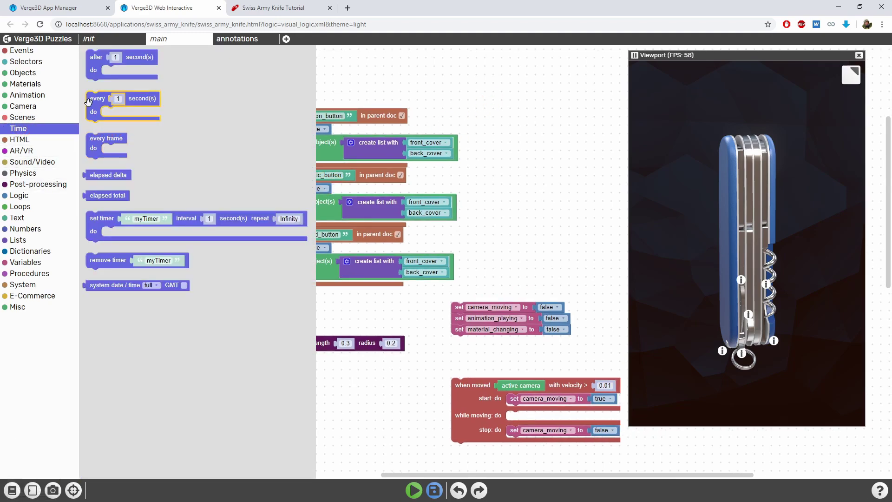
{"action": "left_click", "coordinate": [93, 66]}
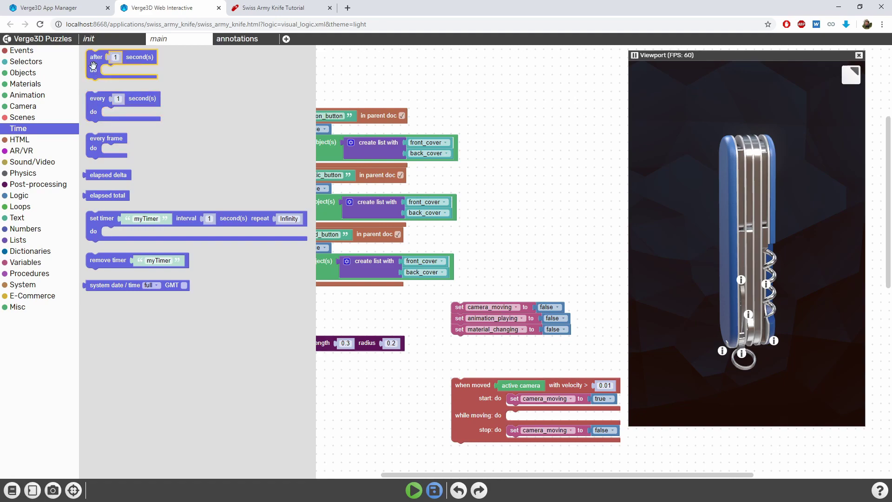
{"action": "left_click_drag", "start_coordinate": [124, 74], "coordinate": [222, 175]}
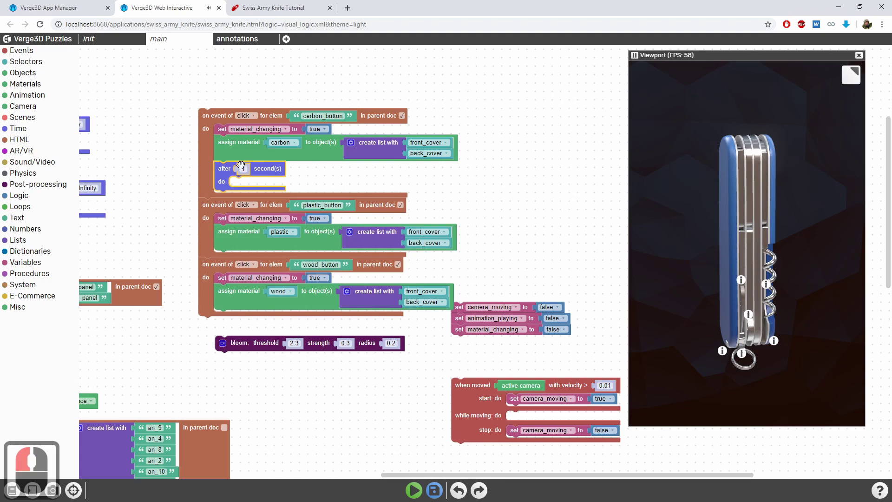
{"action": "left_click", "coordinate": [241, 168]}
{"action": "type", "text": "0.1"}
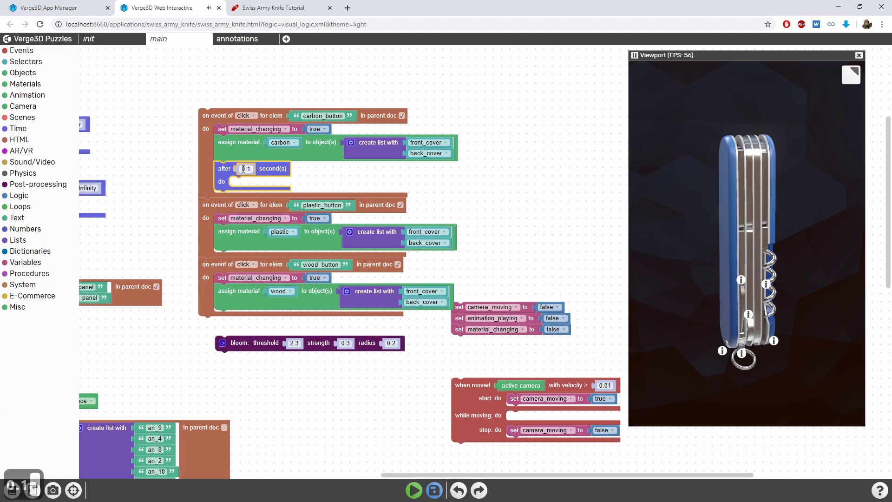
Make the carbon delay set material_changing to false
{"action": "left_click", "coordinate": [223, 129]}
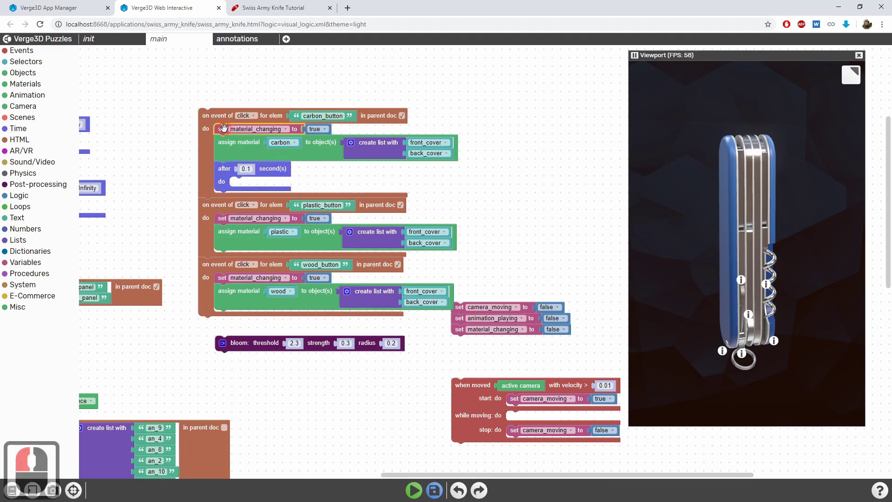
{"action": "key", "text": "ctrl+c"}
{"action": "key", "text": "ctrl+v"}
{"action": "left_click_drag", "start_coordinate": [433, 258], "coordinate": [233, 180]}
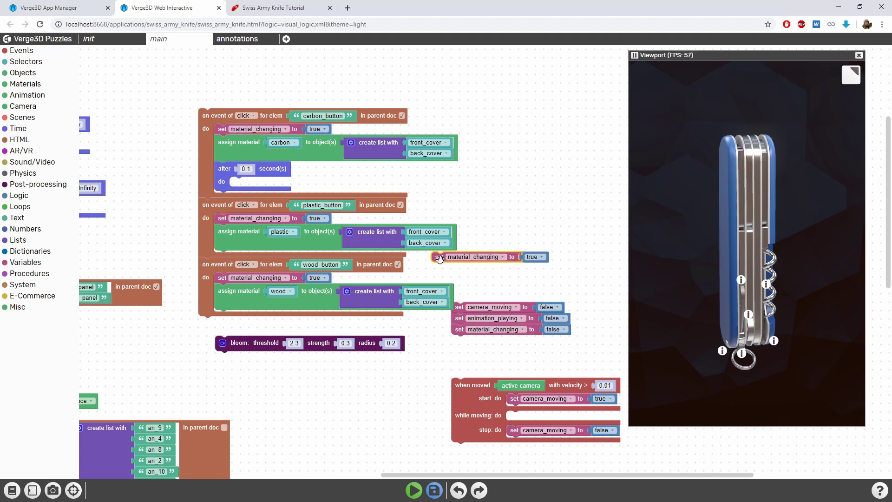
{"action": "left_click", "coordinate": [331, 182]}
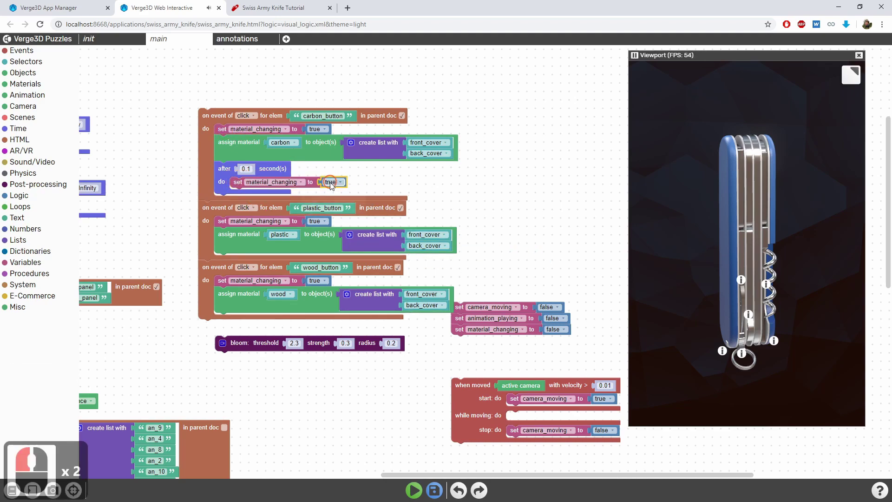
{"action": "left_click", "coordinate": [322, 212]}
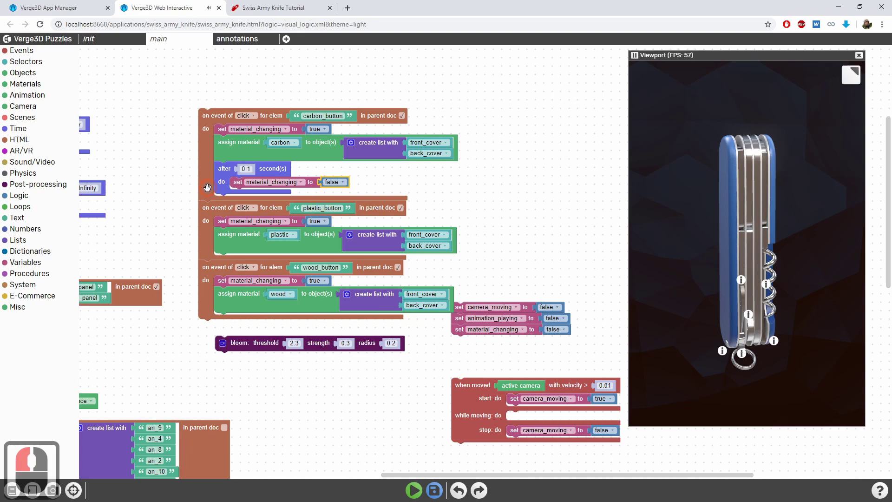
{"action": "left_click_drag", "start_coordinate": [208, 187], "coordinate": [264, 155]}
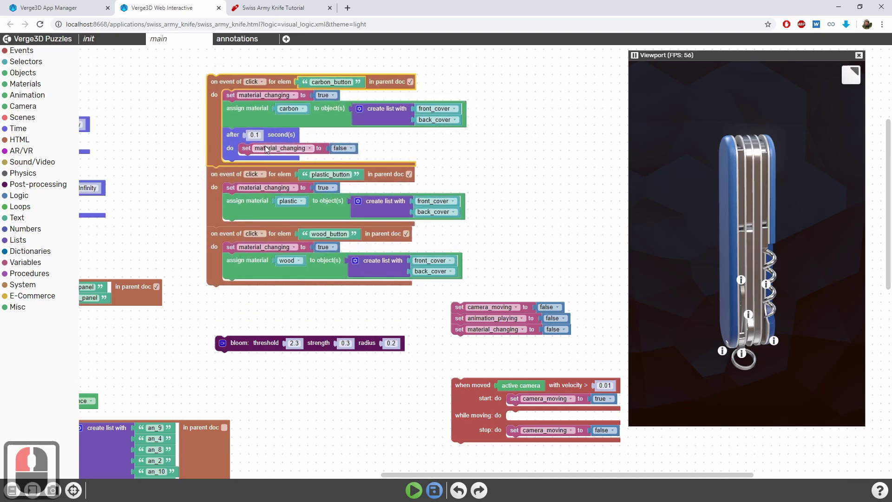
Copy the 0.1-second reset delay into the plastic_button and wood_button handlers
{"action": "left_click", "coordinate": [266, 149]}
{"action": "key", "text": "ctrl+c"}
{"action": "key", "text": "ctrl+v"}
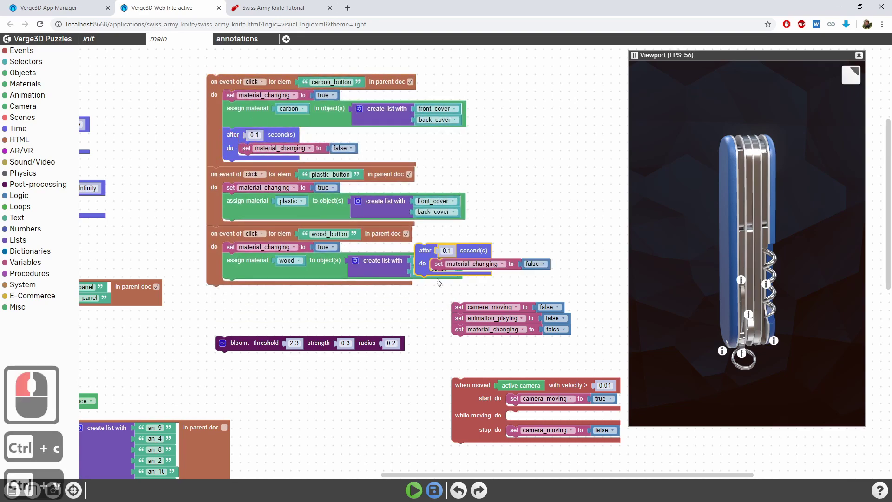
{"action": "left_click_drag", "start_coordinate": [425, 251], "coordinate": [233, 229]}
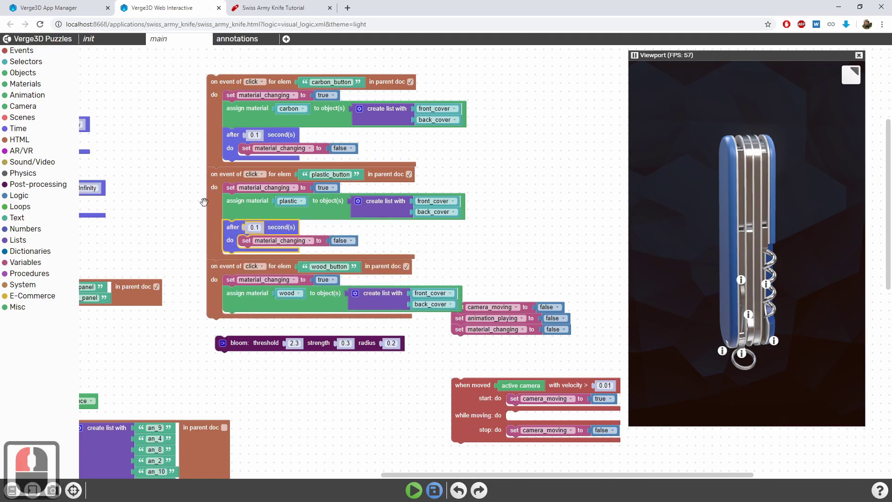
{"action": "left_click_drag", "start_coordinate": [212, 136], "coordinate": [213, 102]}
{"action": "double_click", "coordinate": [233, 195]}
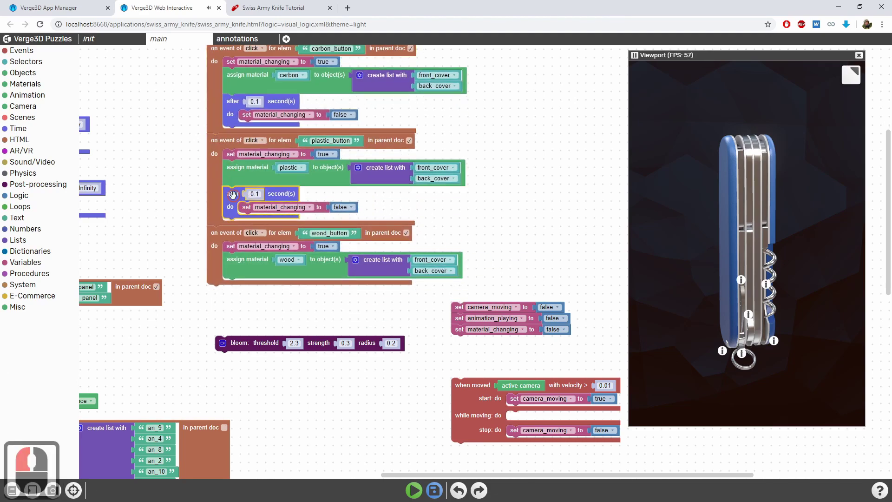
{"action": "key", "text": "ctrl+c"}
{"action": "key", "text": "ctrl+v"}
{"action": "left_click_drag", "start_coordinate": [427, 258], "coordinate": [240, 288]}
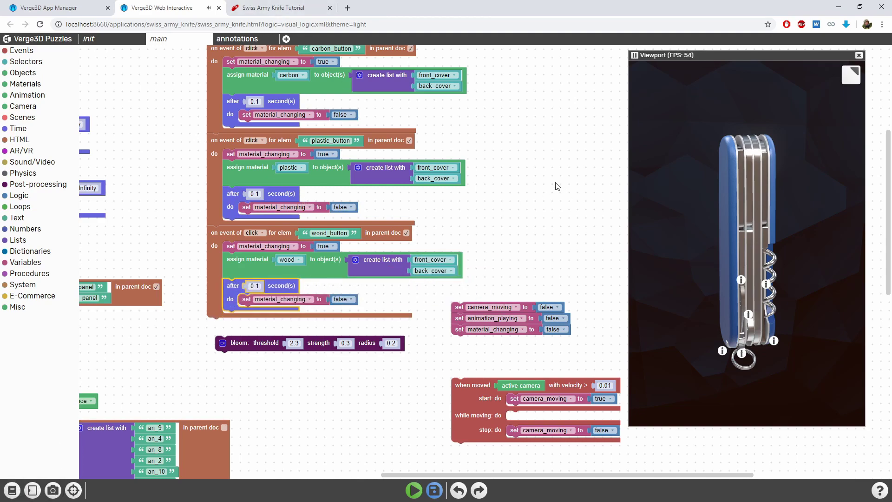
{"action": "scroll", "coordinate": [423, 214], "scroll_direction": "down", "scroll_amount": 3}
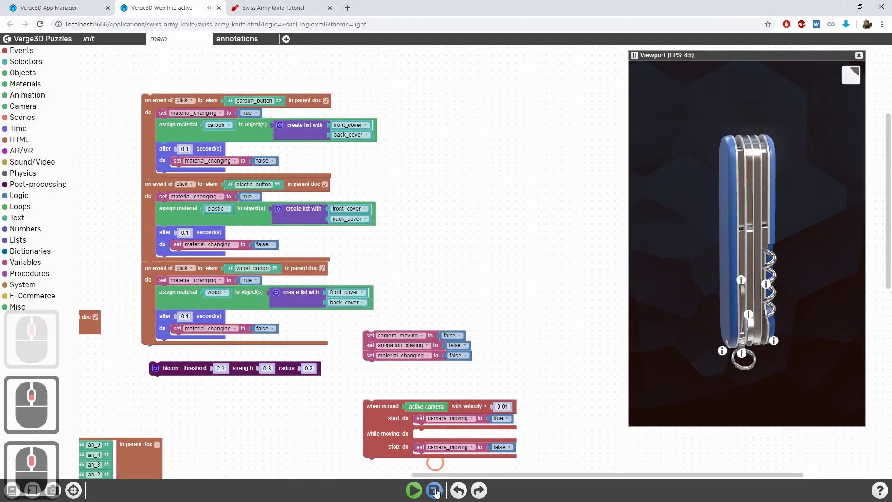
Save, then wrap the every-frame if's or-condition in a new Logic 'and' block
{"action": "left_click", "coordinate": [434, 489]}
{"action": "left_click_drag", "start_coordinate": [580, 408], "coordinate": [455, 300]}
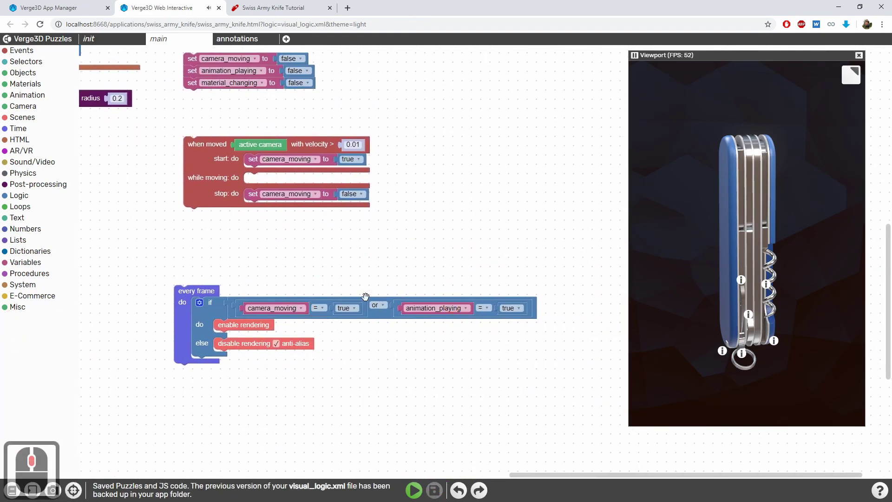
{"action": "left_click_drag", "start_coordinate": [239, 299], "coordinate": [313, 250]}
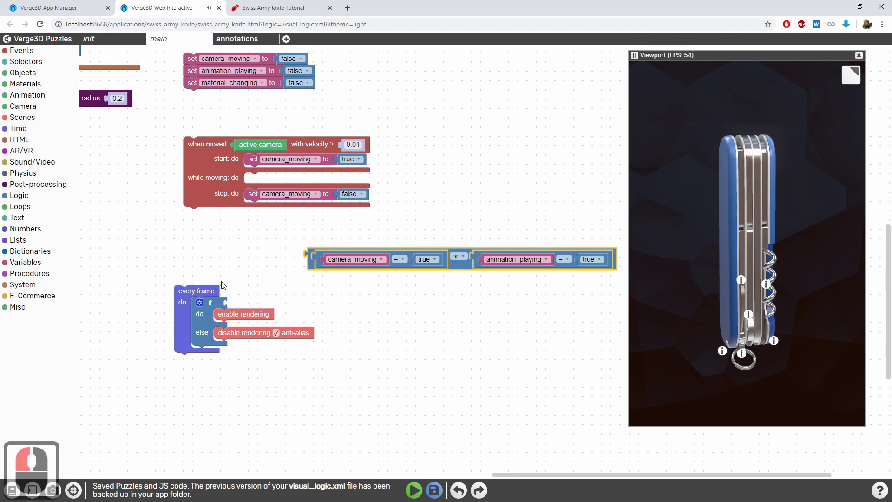
{"action": "left_click", "coordinate": [19, 196]}
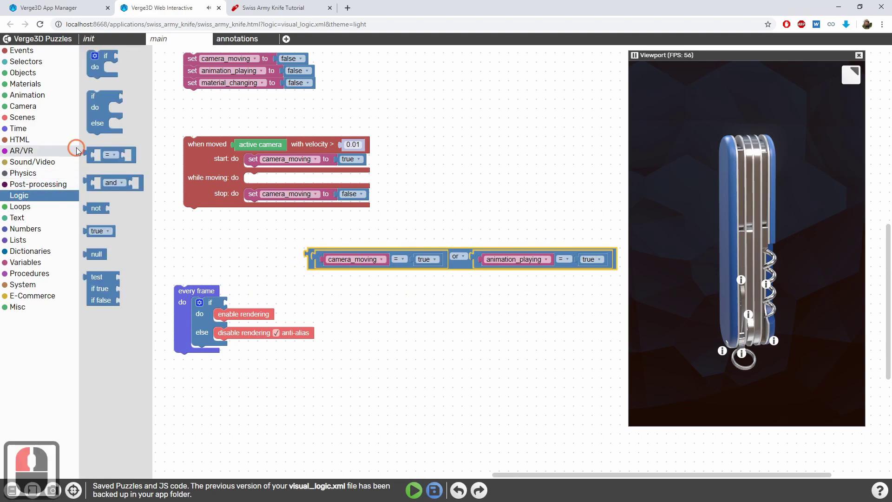
{"action": "left_click_drag", "start_coordinate": [104, 180], "coordinate": [243, 264]}
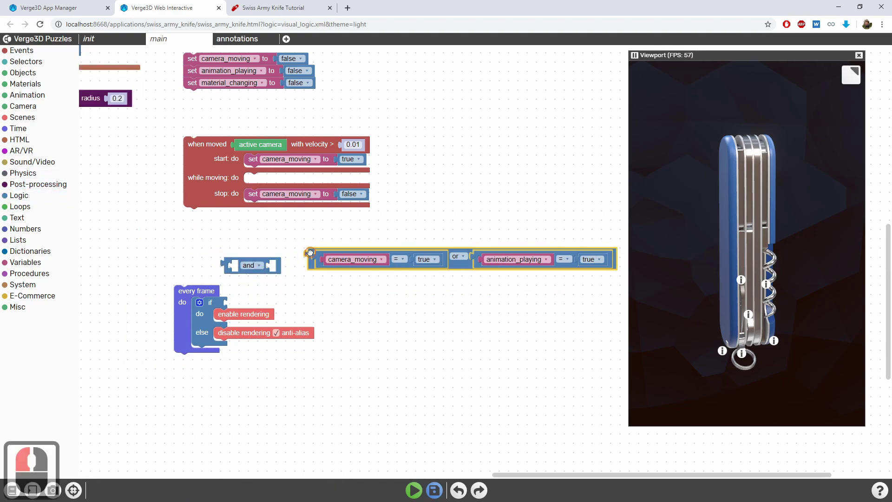
{"action": "mouse_move", "coordinate": [309, 253]}
{"action": "left_mouse_down"}
{"action": "mouse_move", "coordinate": [233, 259]}
{"action": "mouse_move", "coordinate": [231, 293]}
{"action": "left_mouse_up"}
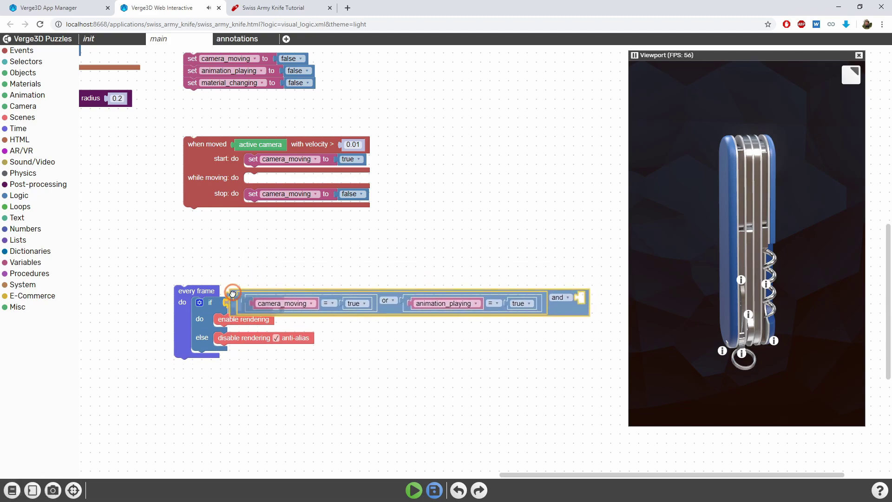
{"action": "middle_click_drag", "start_coordinate": [244, 279], "coordinate": [200, 295]}
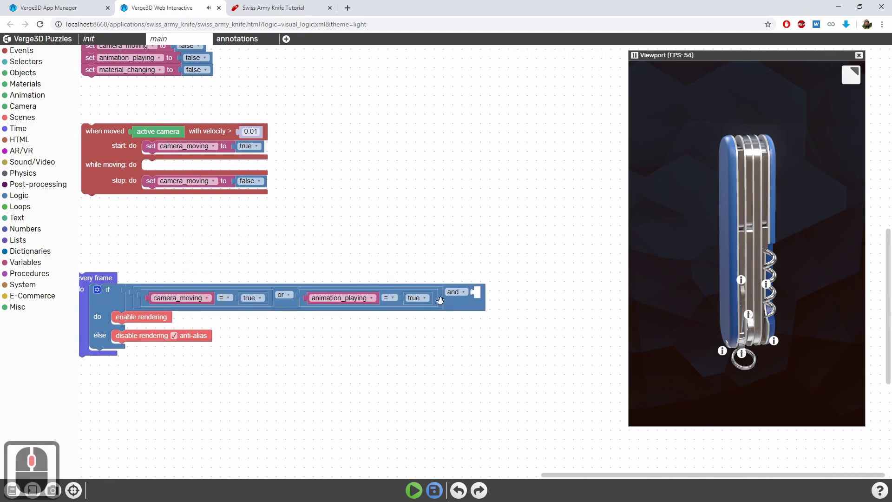
Change the outer operator to 'or' and add a material_changing = true check
{"action": "left_click", "coordinate": [453, 292]}
{"action": "left_click", "coordinate": [450, 324]}
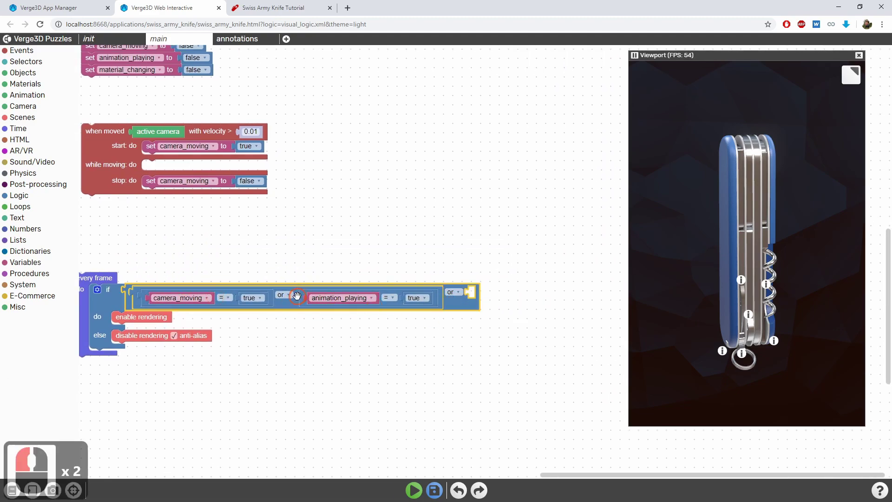
{"action": "left_click", "coordinate": [302, 297]}
{"action": "key", "text": "ctrl+c"}
{"action": "key", "text": "ctrl+v"}
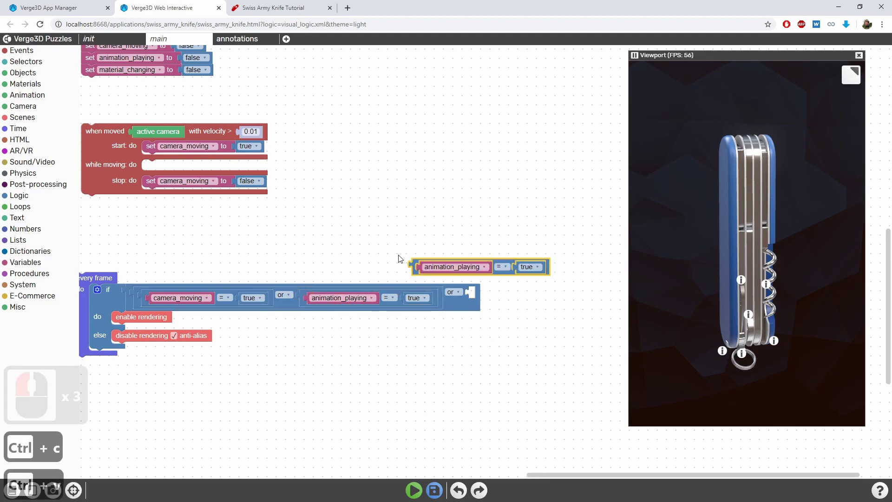
{"action": "left_click_drag", "start_coordinate": [414, 259], "coordinate": [471, 288]}
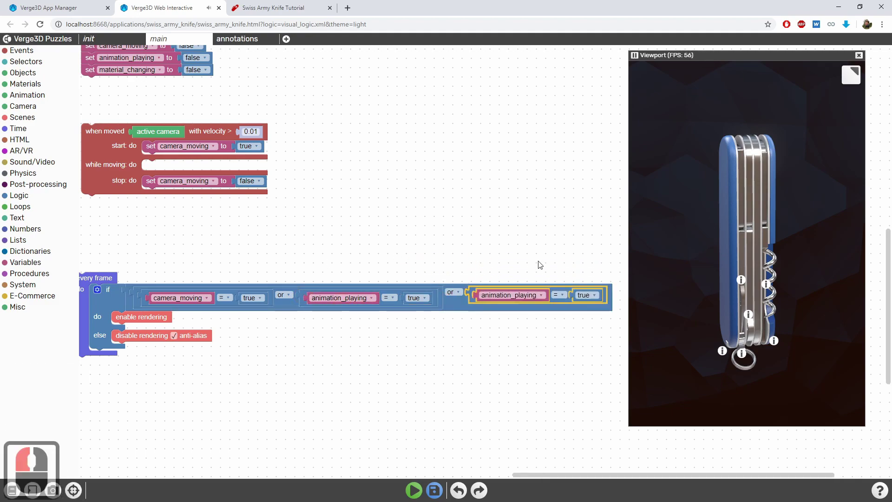
{"action": "left_click", "coordinate": [522, 296]}
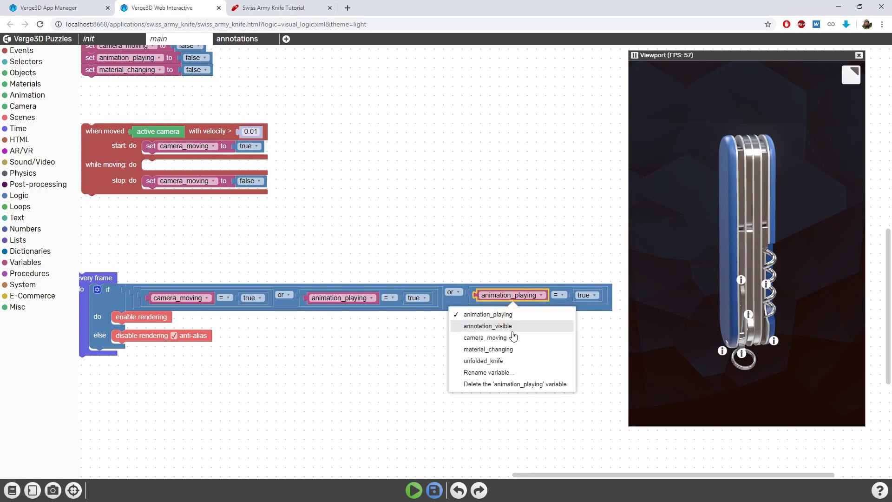
{"action": "left_click", "coordinate": [509, 349]}
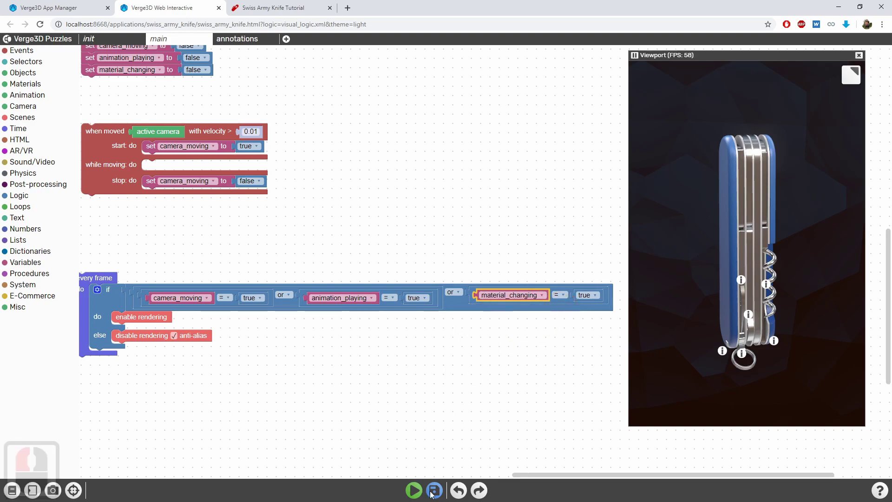
Save the updated puzzles with Ctrl+S and select the disable rendering puzzle
{"action": "key", "text": "ctrl+s"}
{"action": "left_click_drag", "start_coordinate": [373, 193], "coordinate": [397, 202]}
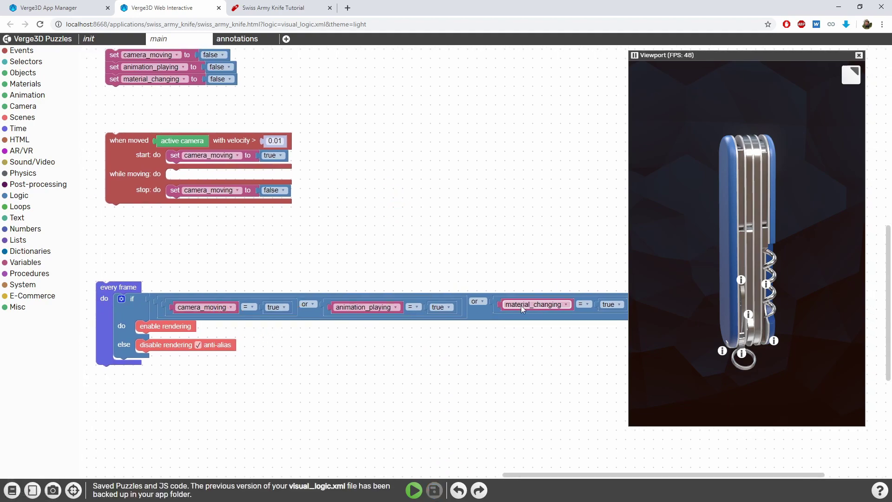
{"action": "left_click", "coordinate": [247, 238]}
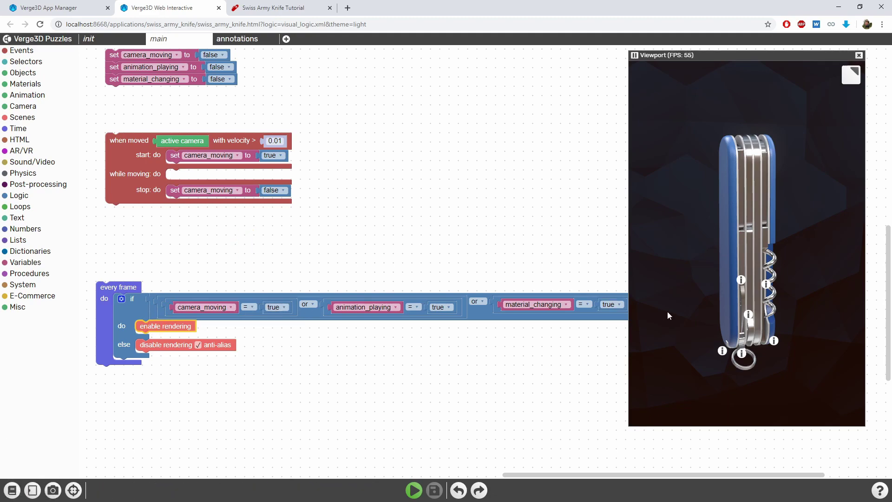
{"action": "left_click", "coordinate": [157, 348]}
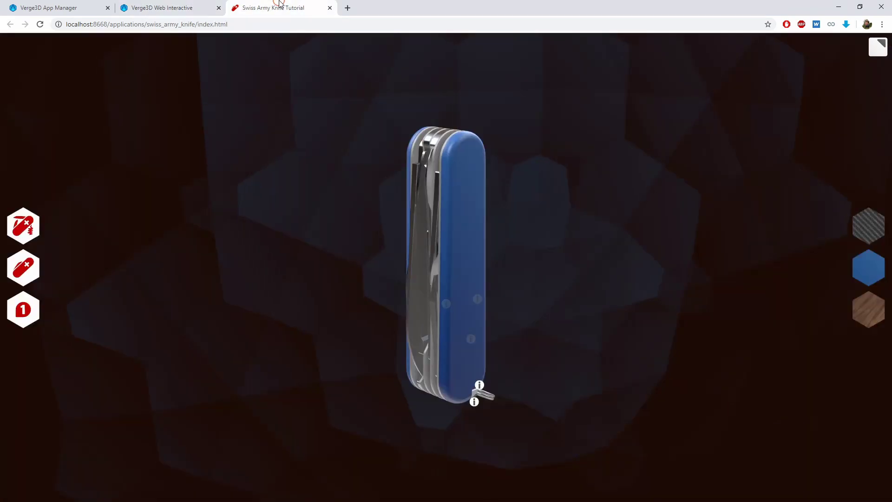
Reload the knife app and try the wood, carbon and blue handle finishes, ending on wood
{"action": "left_click", "coordinate": [271, 8]}
{"action": "key", "text": "ctrl+r"}
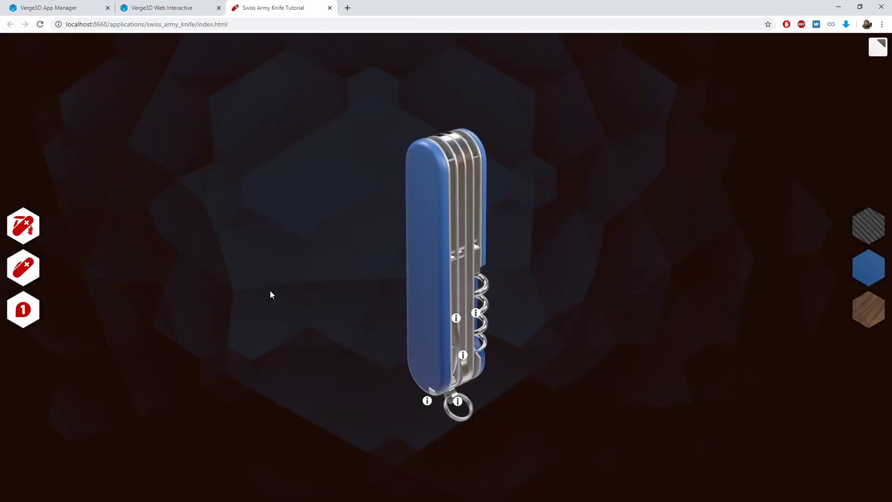
{"action": "mouse_move", "coordinate": [325, 285]}
{"action": "left_mouse_down"}
{"action": "mouse_move", "coordinate": [552, 260]}
{"action": "mouse_move", "coordinate": [698, 268]}
{"action": "left_mouse_up"}
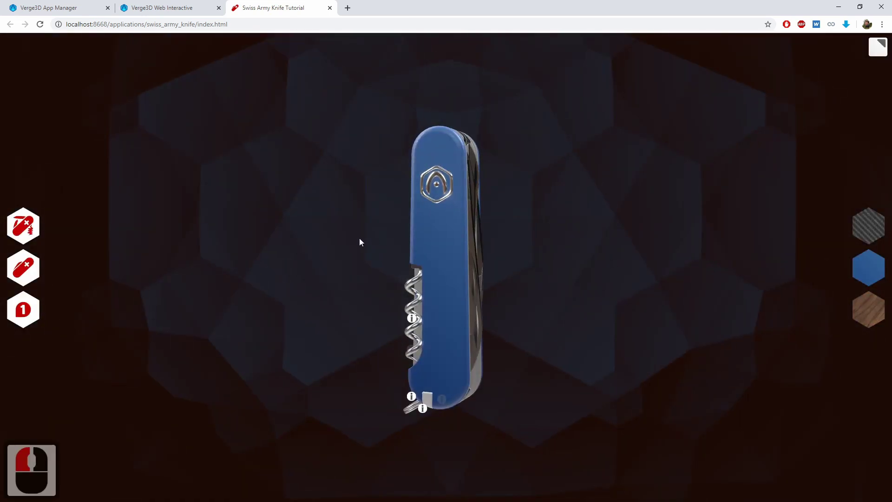
{"action": "left_click", "coordinate": [864, 311]}
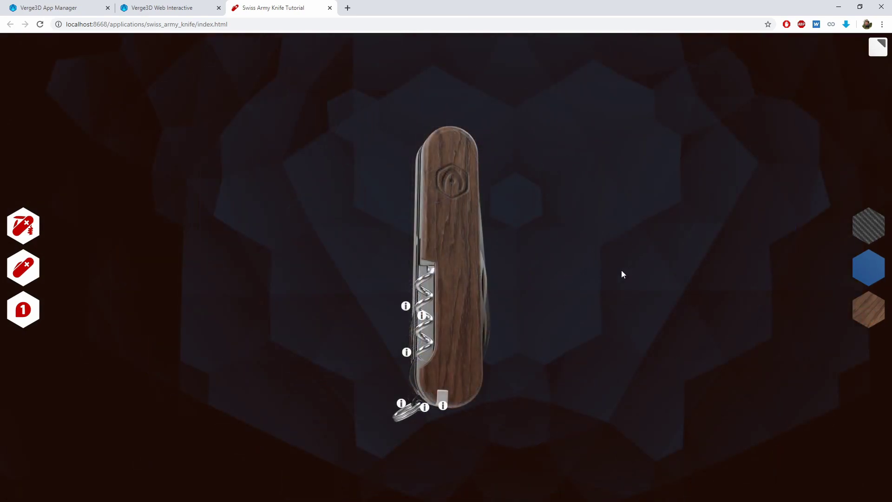
{"action": "mouse_move", "coordinate": [622, 274]}
{"action": "left_mouse_down"}
{"action": "mouse_move", "coordinate": [647, 289]}
{"action": "mouse_move", "coordinate": [584, 269]}
{"action": "mouse_move", "coordinate": [534, 279]}
{"action": "mouse_move", "coordinate": [723, 260]}
{"action": "left_mouse_up"}
{"action": "left_click", "coordinate": [857, 230]}
{"action": "left_click", "coordinate": [864, 276]}
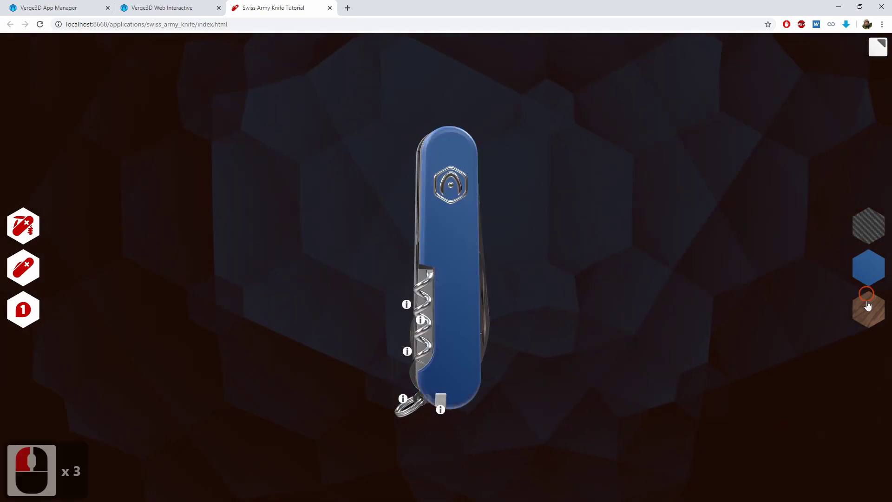
{"action": "left_click", "coordinate": [867, 306]}
Unfold all the knife's tools, orbit around it, then fold them back in
{"action": "left_click", "coordinate": [39, 235]}
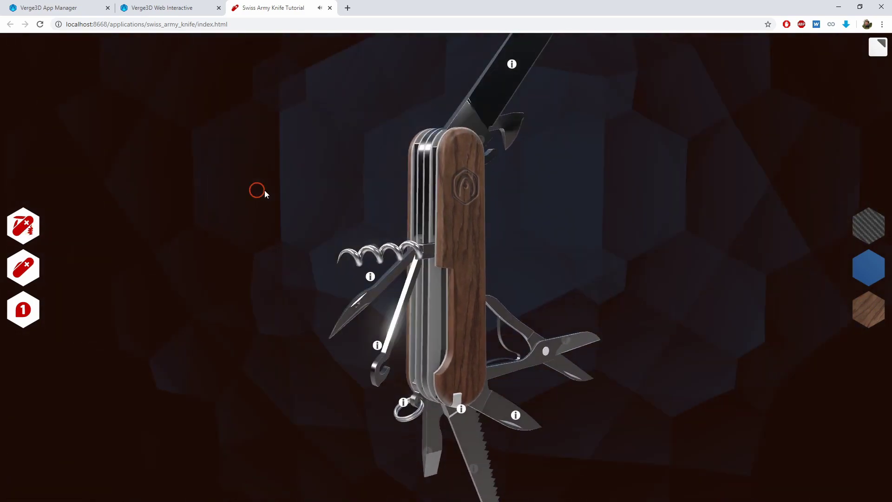
{"action": "left_click_drag", "start_coordinate": [259, 192], "coordinate": [482, 194]}
{"action": "left_click", "coordinate": [43, 261]}
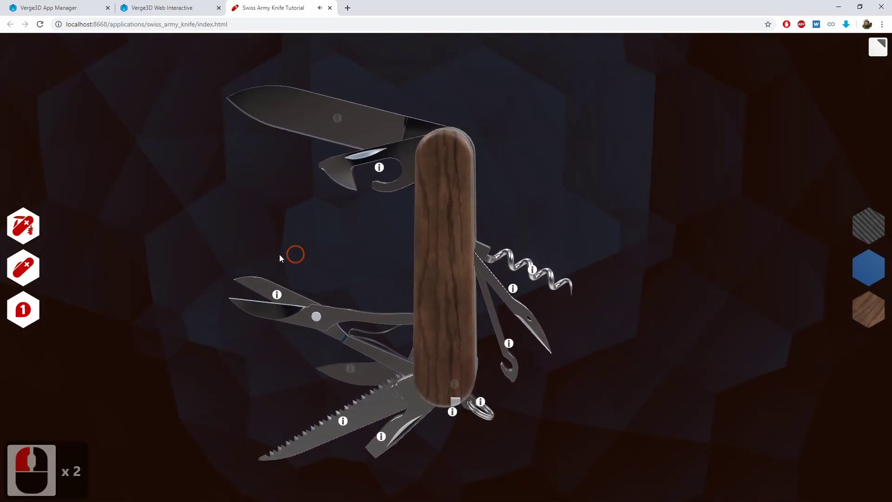
{"action": "mouse_move", "coordinate": [132, 251]}
{"action": "left_mouse_down"}
{"action": "mouse_move", "coordinate": [585, 251]}
{"action": "mouse_move", "coordinate": [230, 237]}
{"action": "mouse_move", "coordinate": [258, 277]}
{"action": "left_mouse_up"}
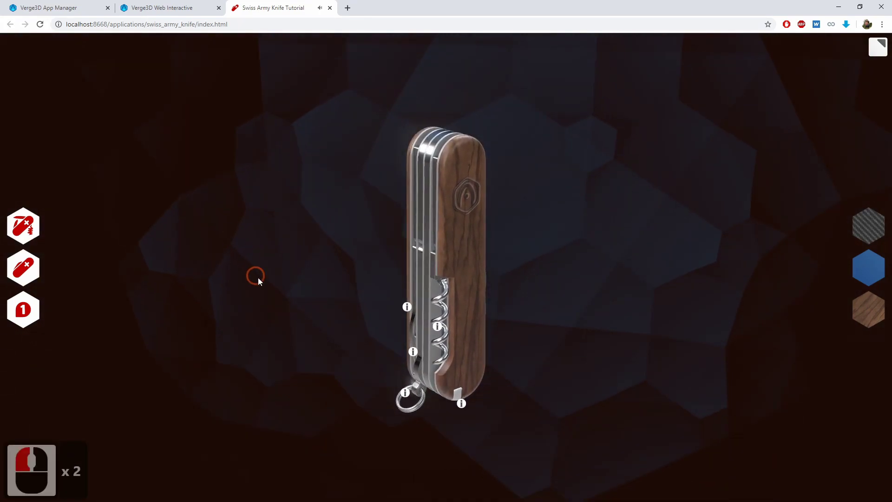
{"action": "left_click_drag", "start_coordinate": [218, 298], "coordinate": [225, 298]}
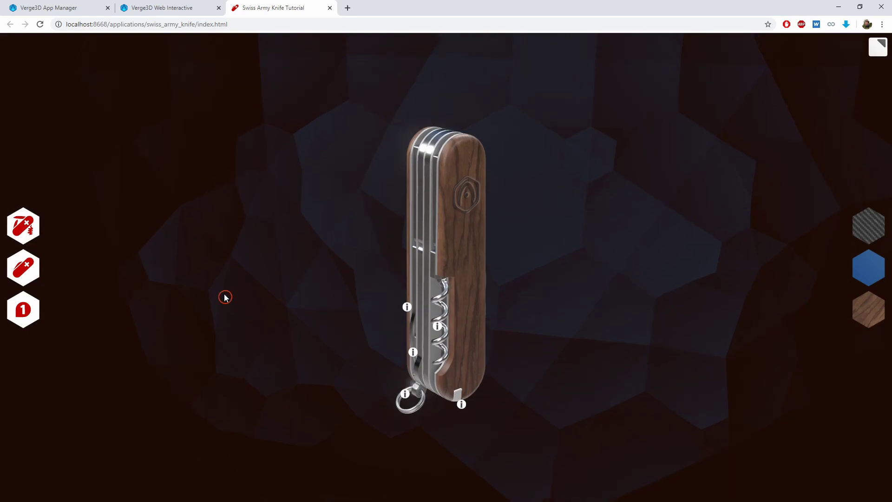
Show the info markers, open and hide the Corkscrew label, then return to the puzzles editor
{"action": "left_click", "coordinate": [23, 312]}
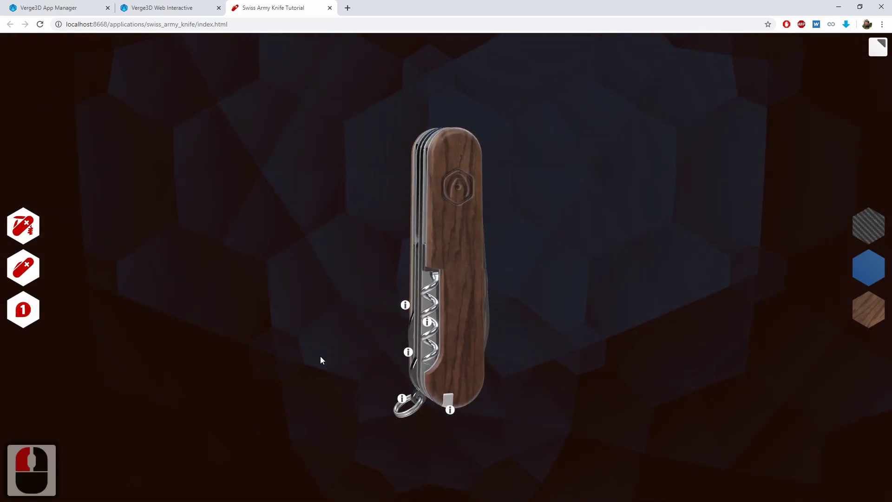
{"action": "left_click_drag", "start_coordinate": [323, 352], "coordinate": [383, 338]}
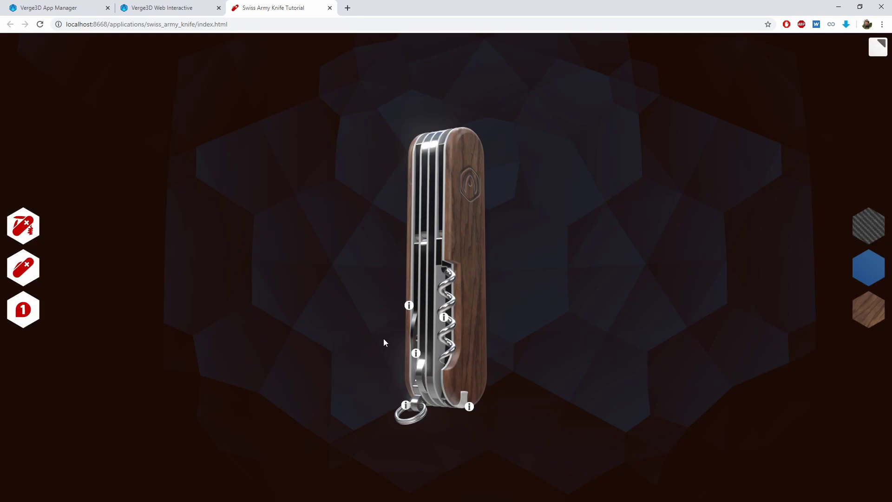
{"action": "left_click_drag", "start_coordinate": [364, 286], "coordinate": [99, 322]}
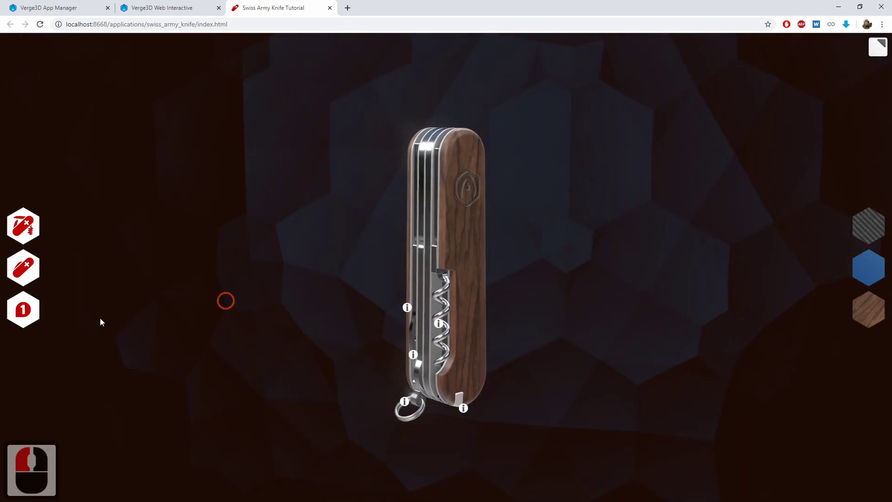
{"action": "left_click", "coordinate": [14, 318]}
{"action": "left_click_drag", "start_coordinate": [548, 257], "coordinate": [409, 249]}
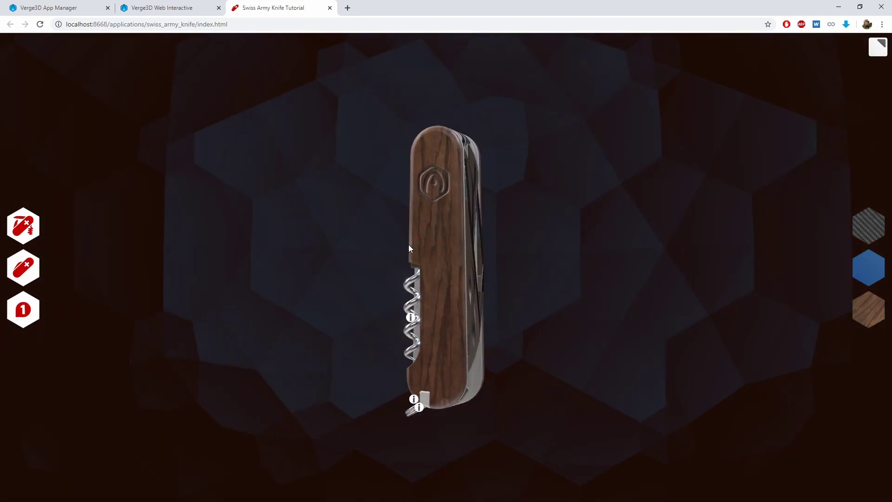
{"action": "mouse_move", "coordinate": [567, 238]}
{"action": "left_mouse_down"}
{"action": "mouse_move", "coordinate": [283, 239]}
{"action": "mouse_move", "coordinate": [447, 253]}
{"action": "mouse_move", "coordinate": [112, 298]}
{"action": "left_mouse_up"}
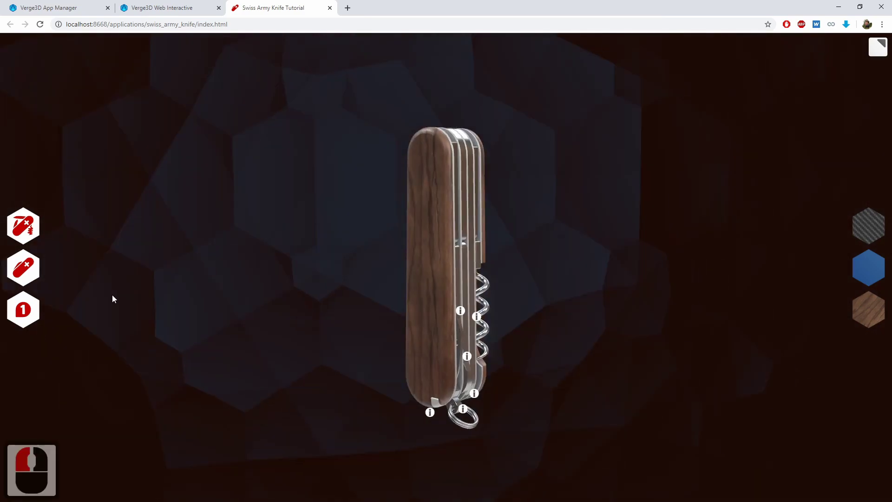
{"action": "left_click", "coordinate": [476, 316]}
{"action": "left_click", "coordinate": [285, 331]}
{"action": "left_click", "coordinate": [162, 7]}
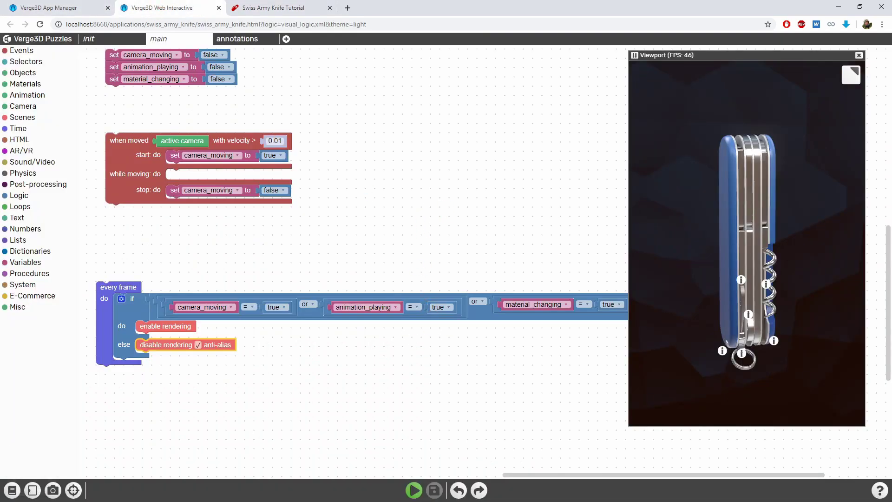